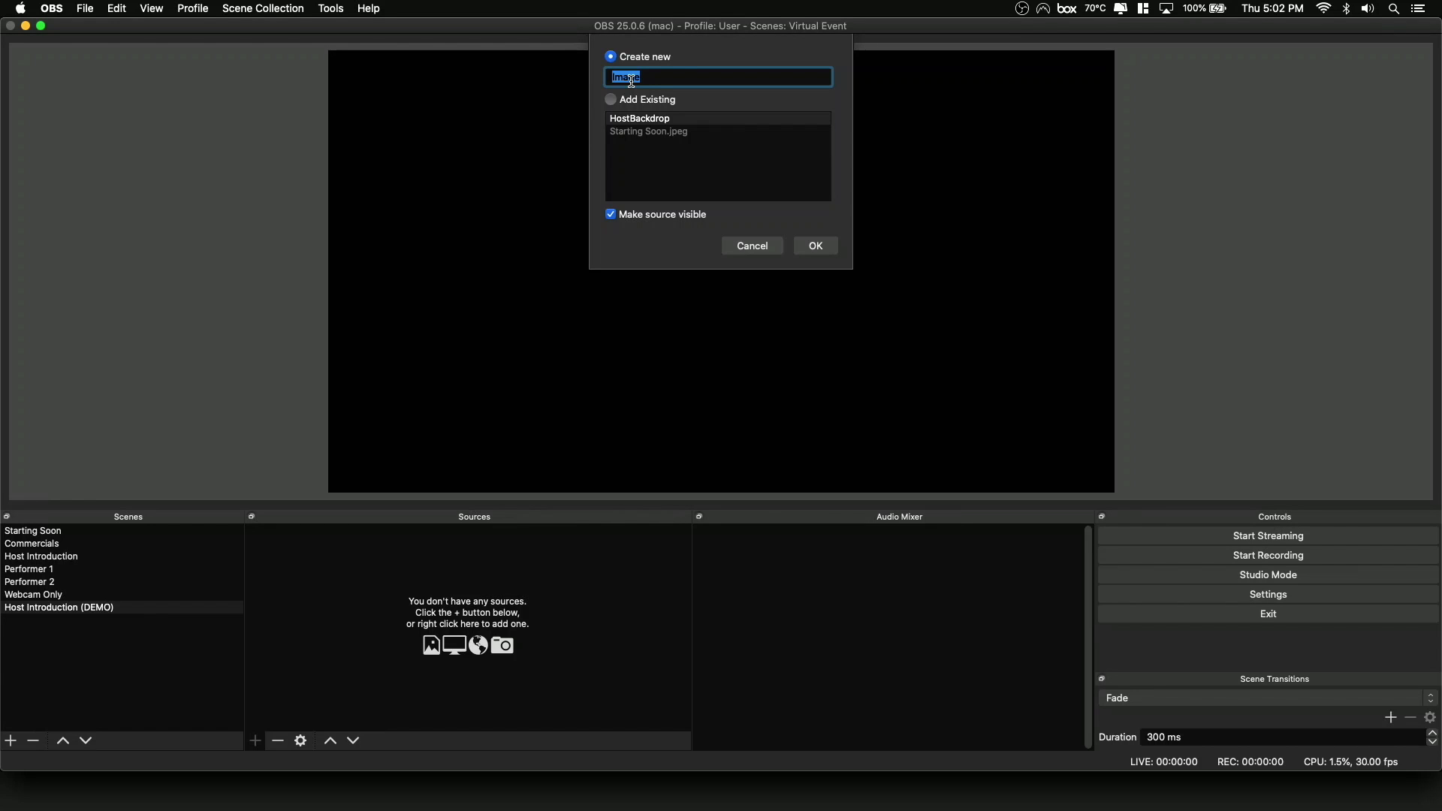
Create the image source as "Backdrop 1" using the file Merger Fenway 24 26 F.jpg from Downloads.
type("BAc")
key("Return")
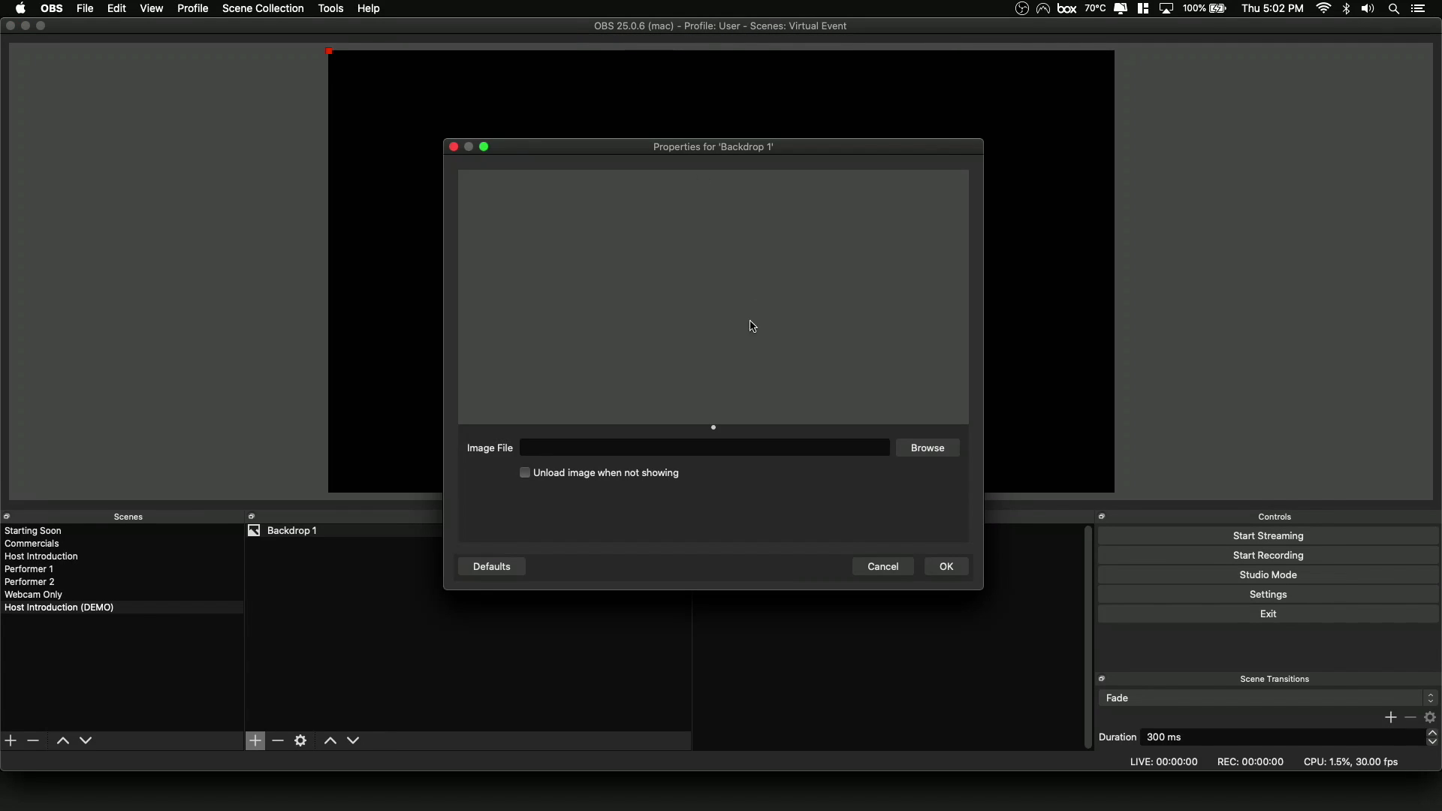
left_click(921, 451)
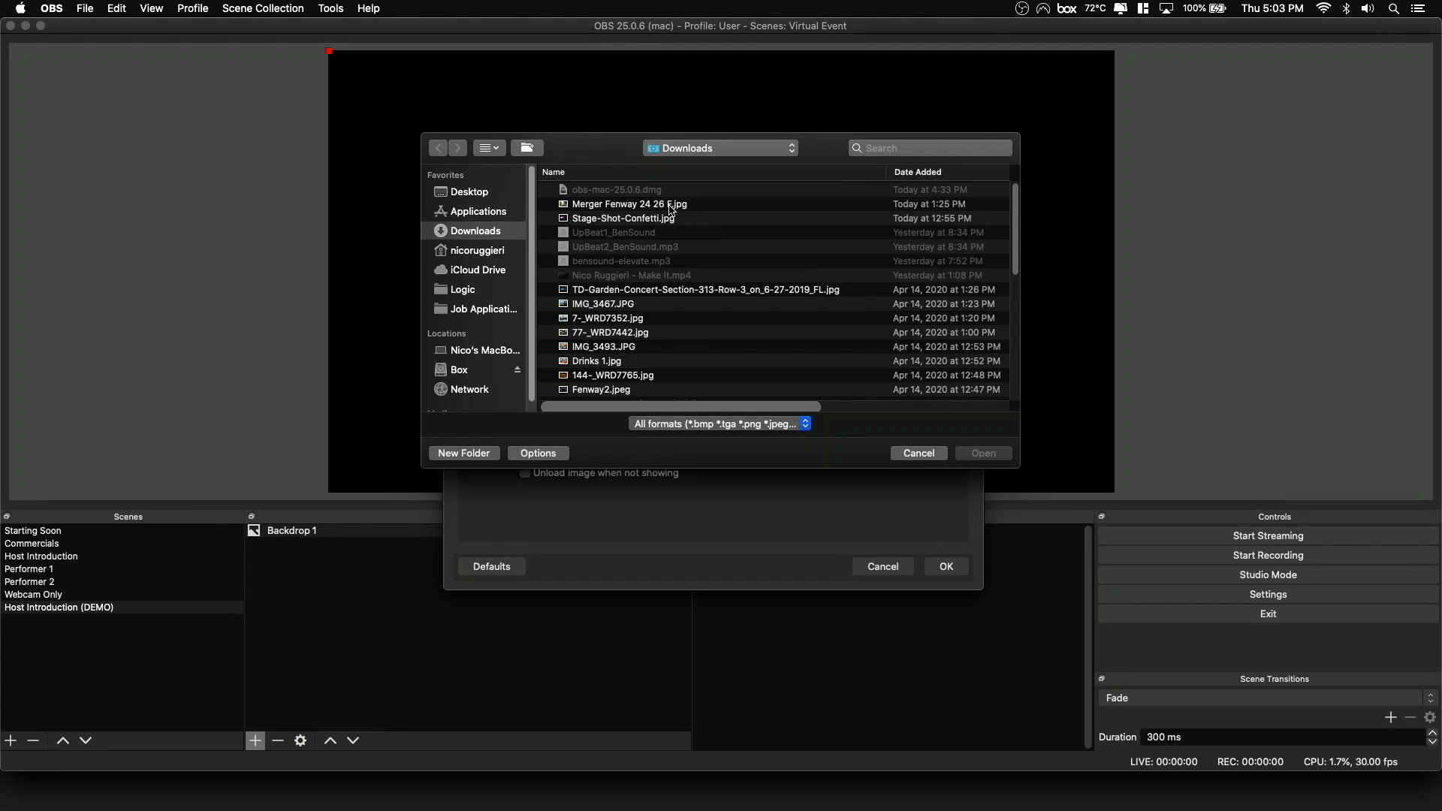
double_click(672, 204)
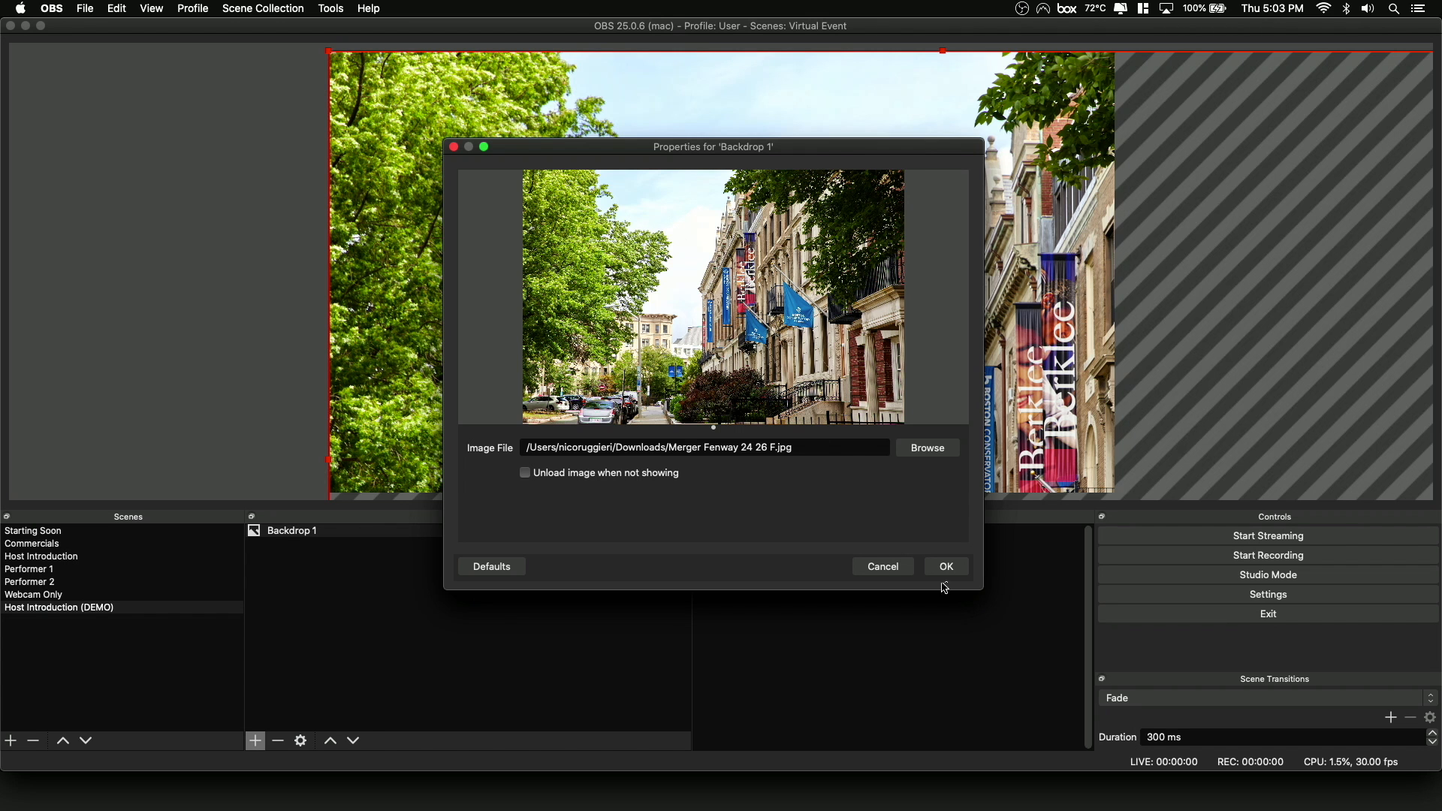
left_click(948, 569)
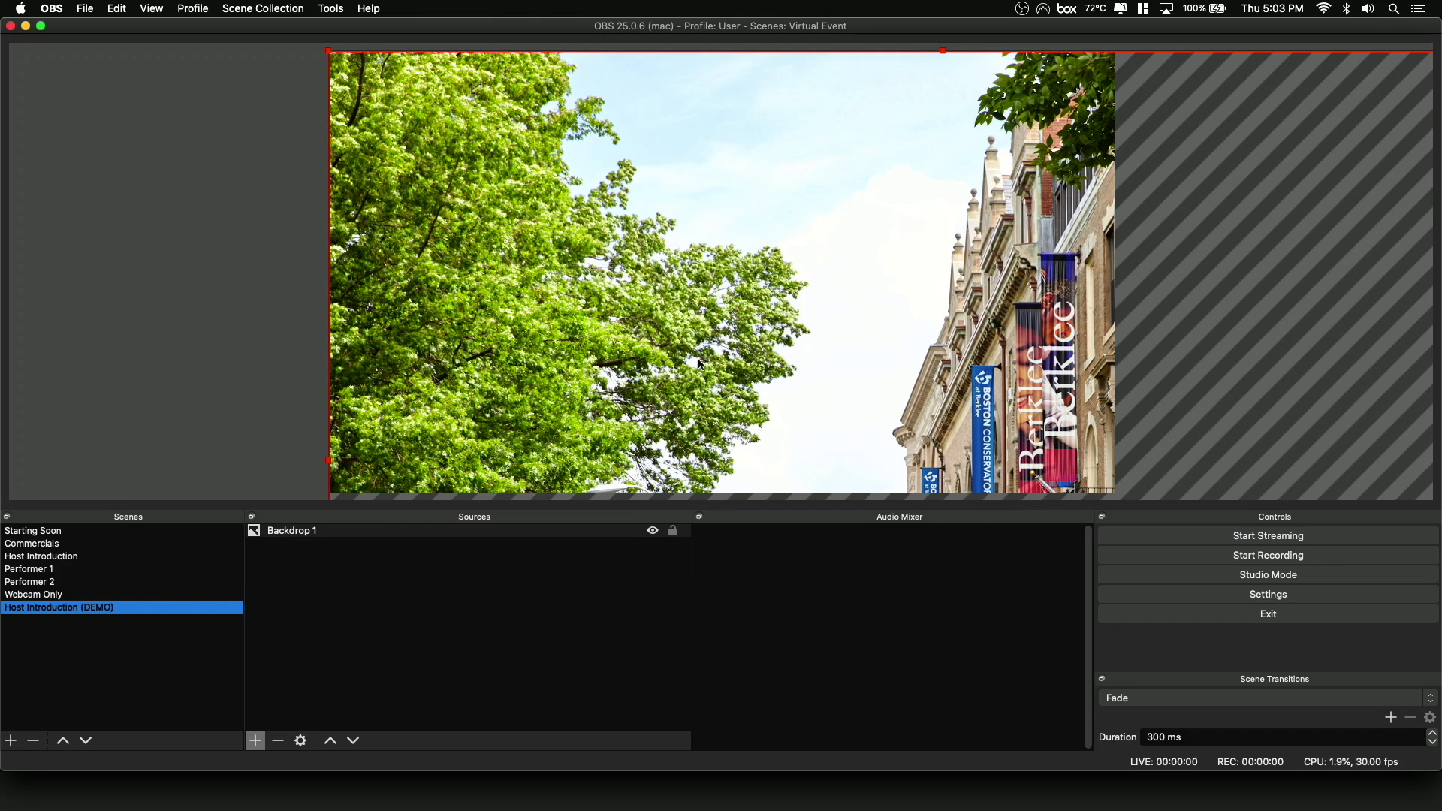
Move the oversized backdrop image around the canvas and apply the Fit to screen transform to it.
left_click_drag(555, 225, 581, 349)
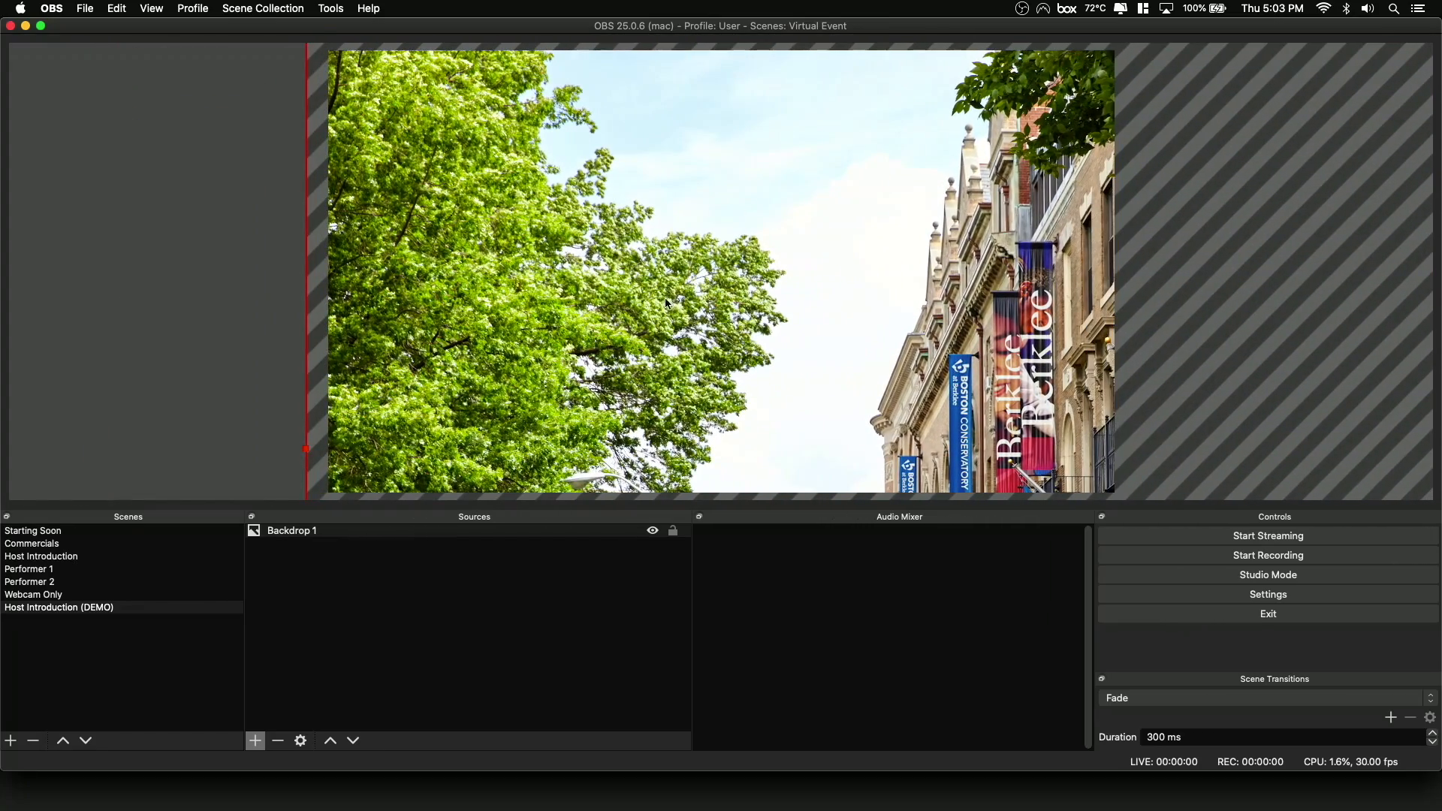
left_click_drag(668, 303, 445, 279)
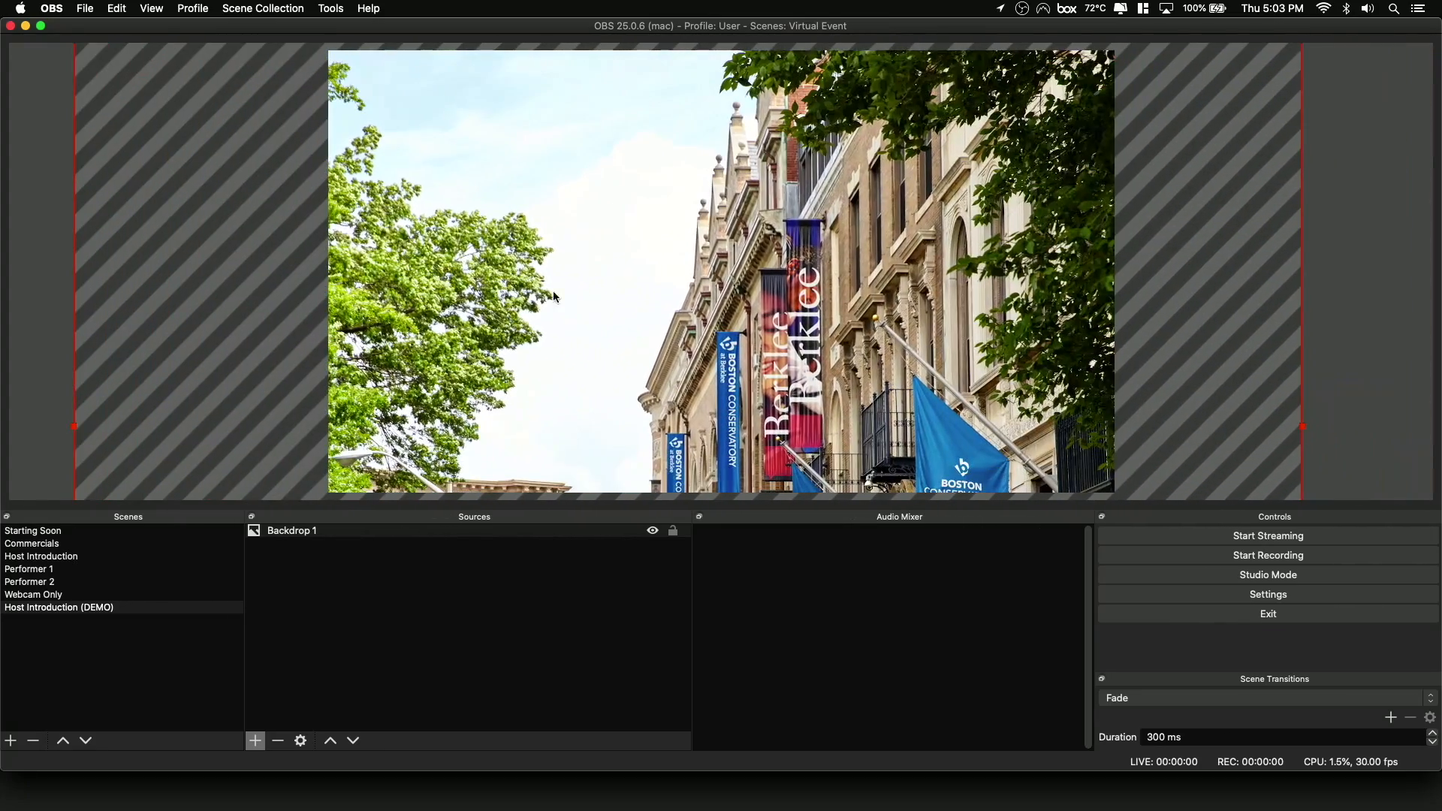
right_click(622, 302)
mouse_move(723, 598)
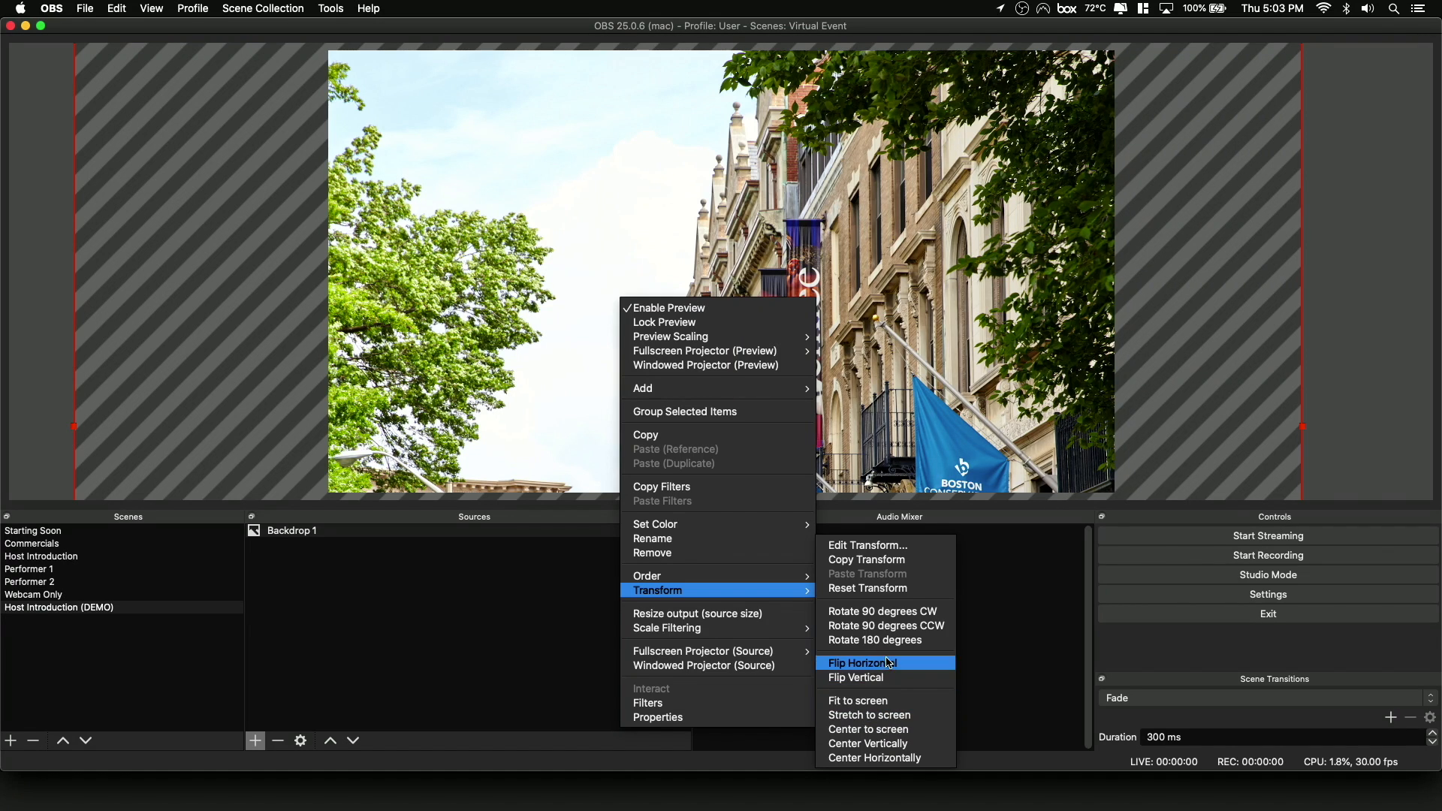
left_click(882, 706)
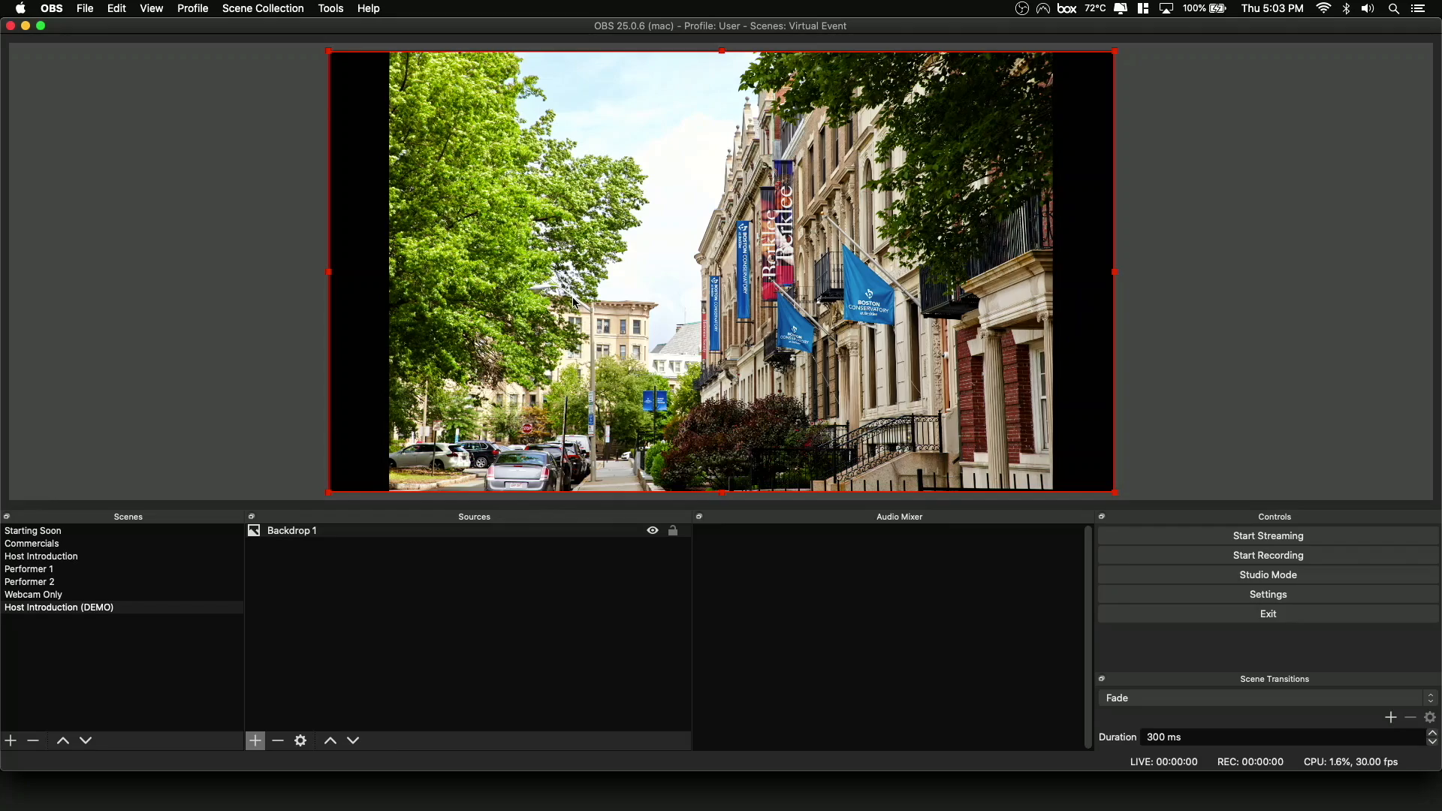
Enlarge and reposition the backdrop image until it covers the whole canvas without black bars, and lock the source.
left_click_drag(575, 302, 508, 265)
left_click_drag(1050, 462, 1214, 505)
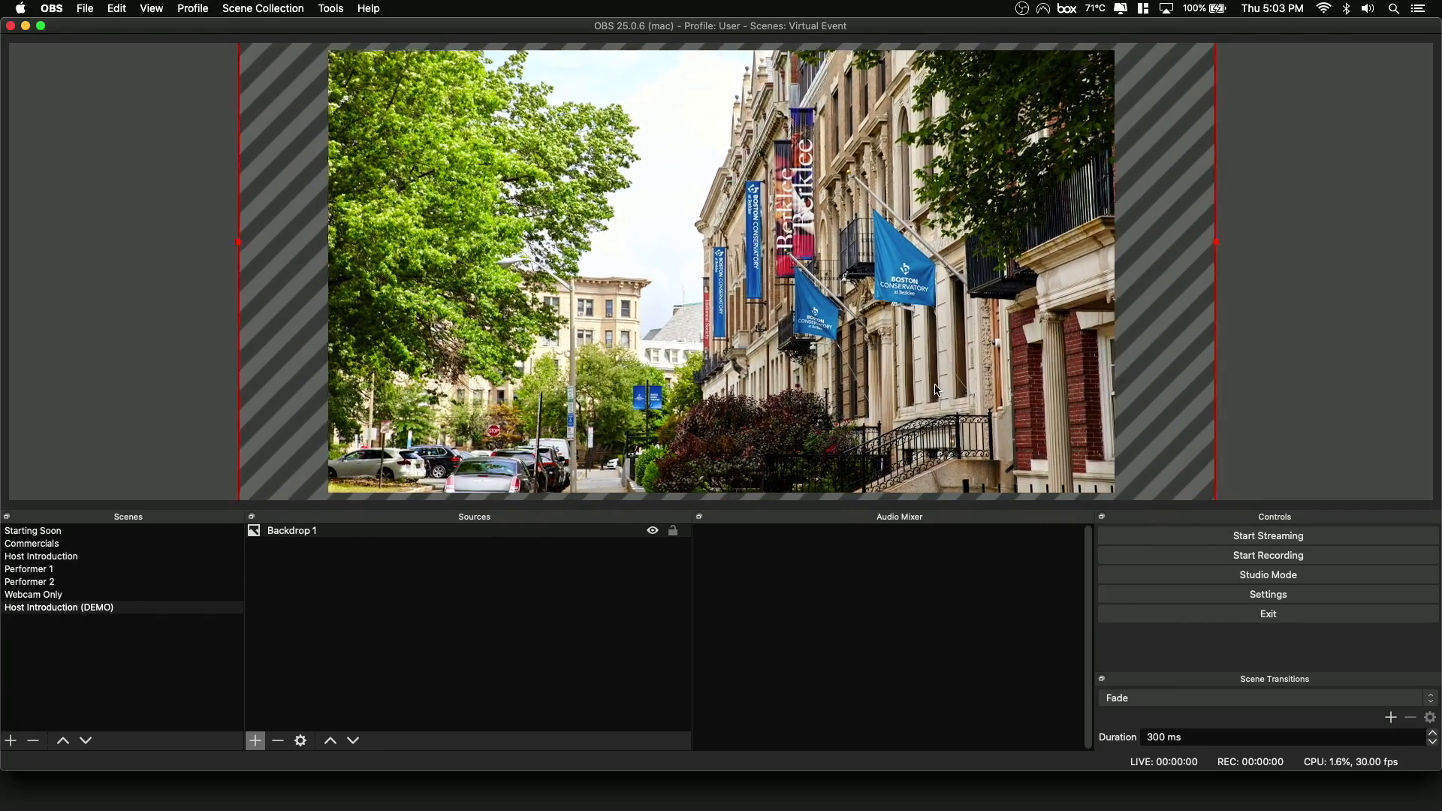
left_click_drag(943, 392, 938, 391)
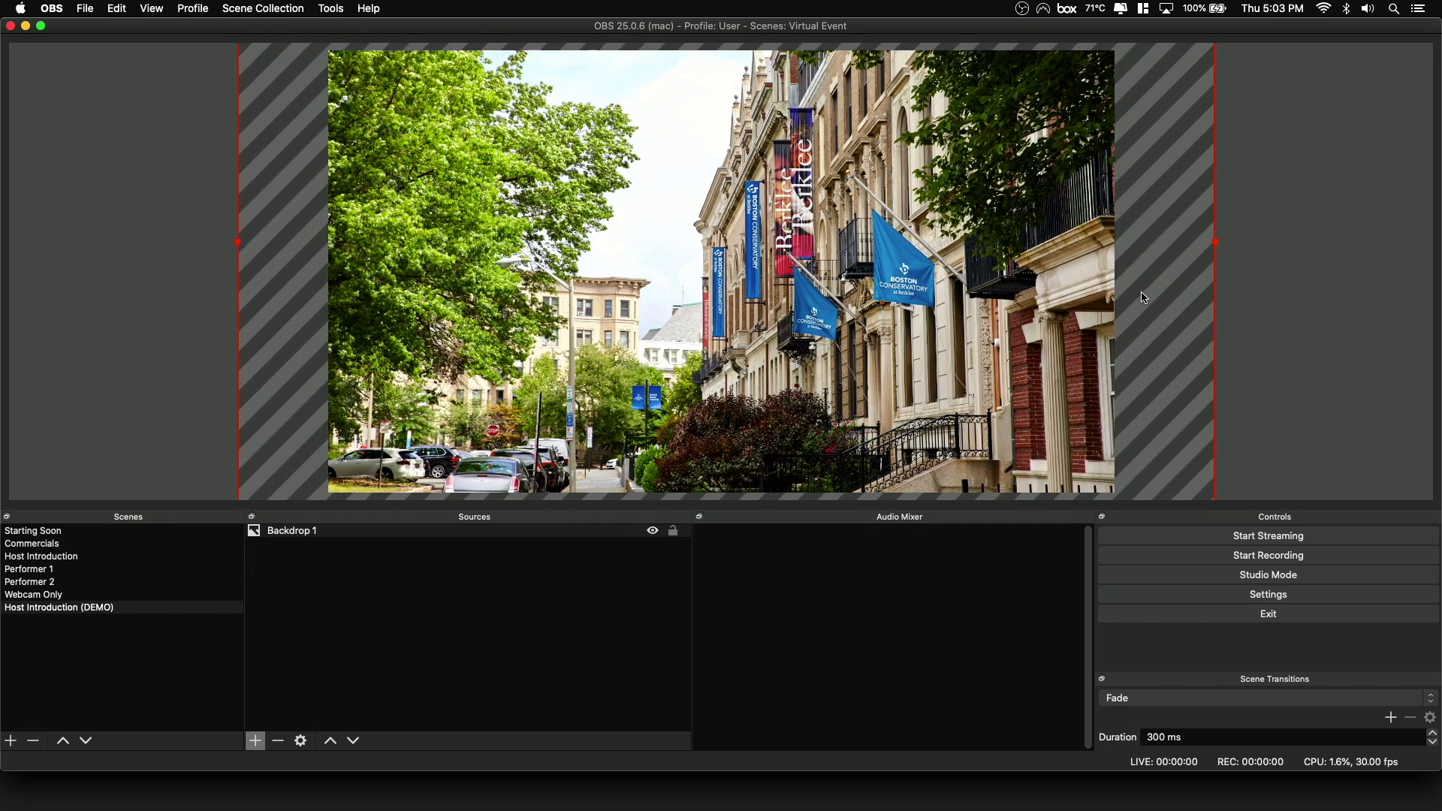
left_click(1266, 287)
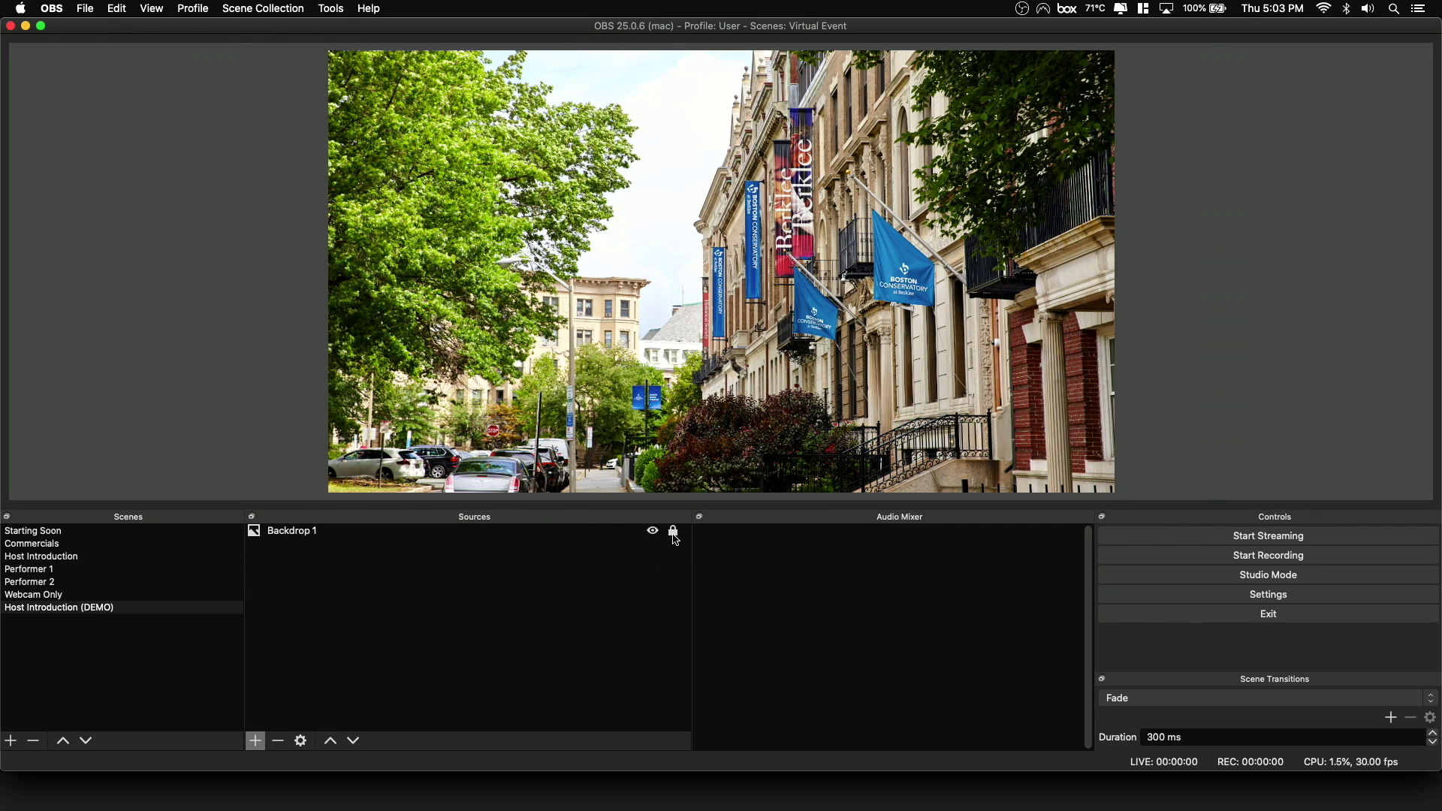
Hide the Backdrop 1 source and make it visible again.
left_click(655, 532)
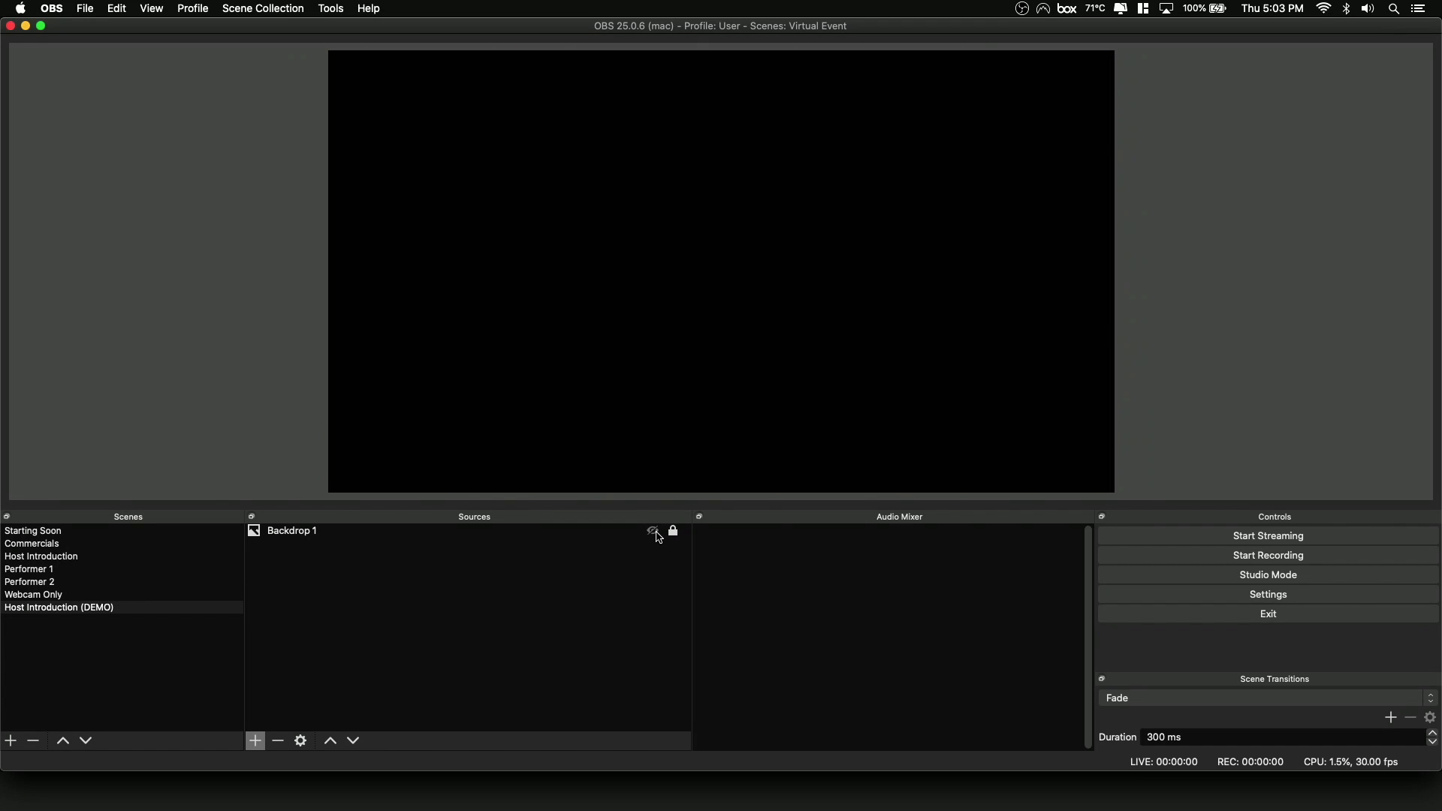
left_click(658, 536)
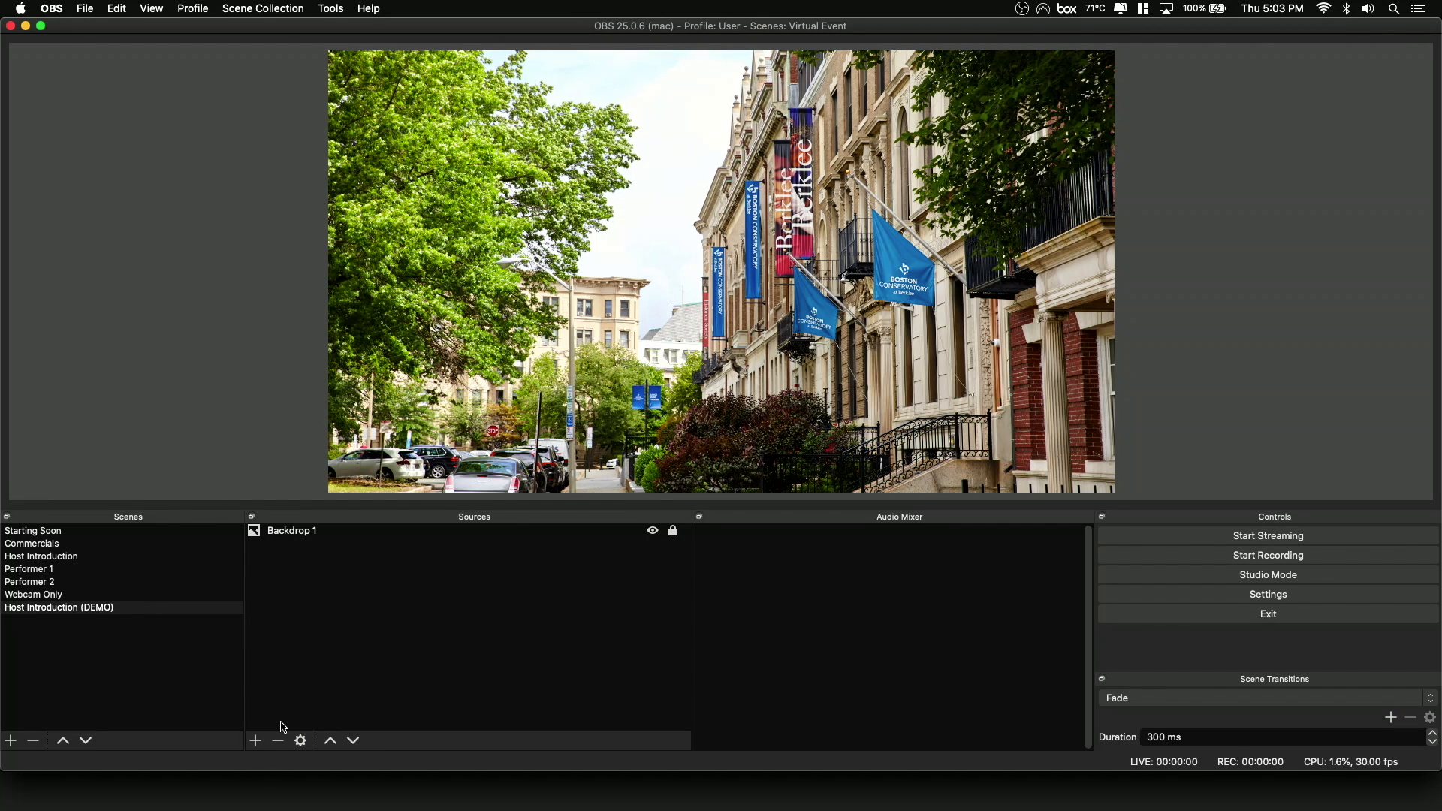
Add a new Video Capture Device source named "Webcam (DEMO)" to the Host Introduction (DEMO) scene.
left_click(256, 743)
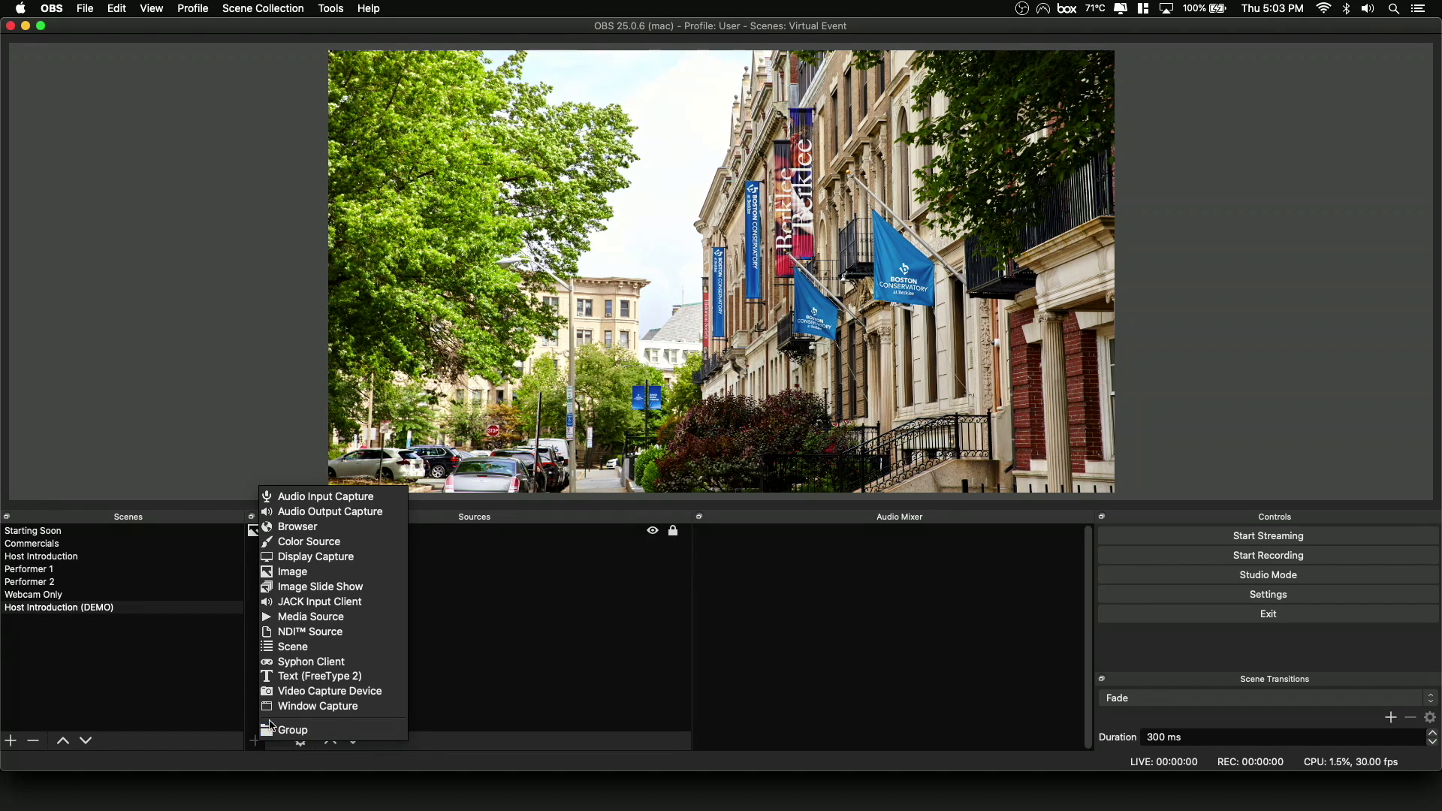
left_click(318, 691)
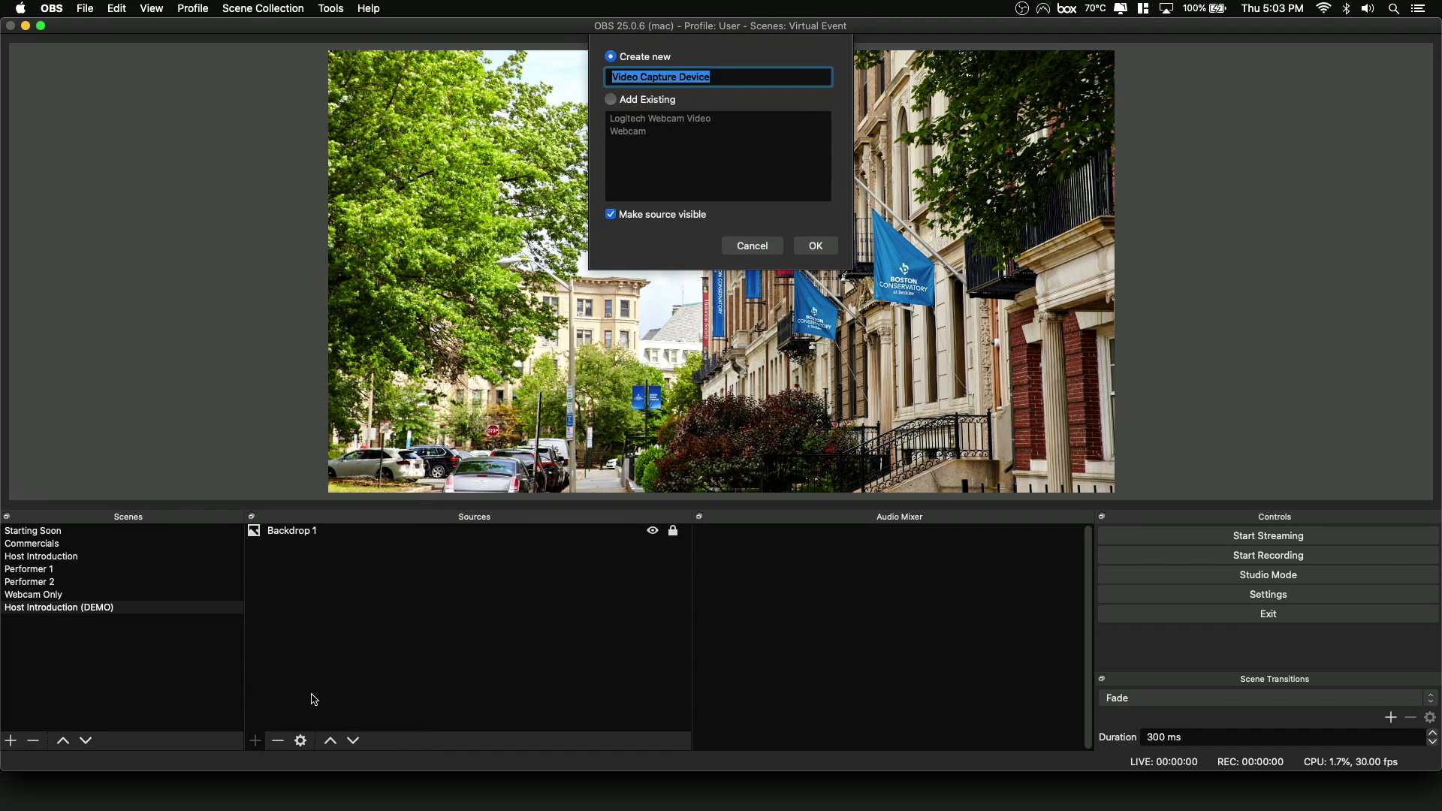
type("Webcam (DEMO")
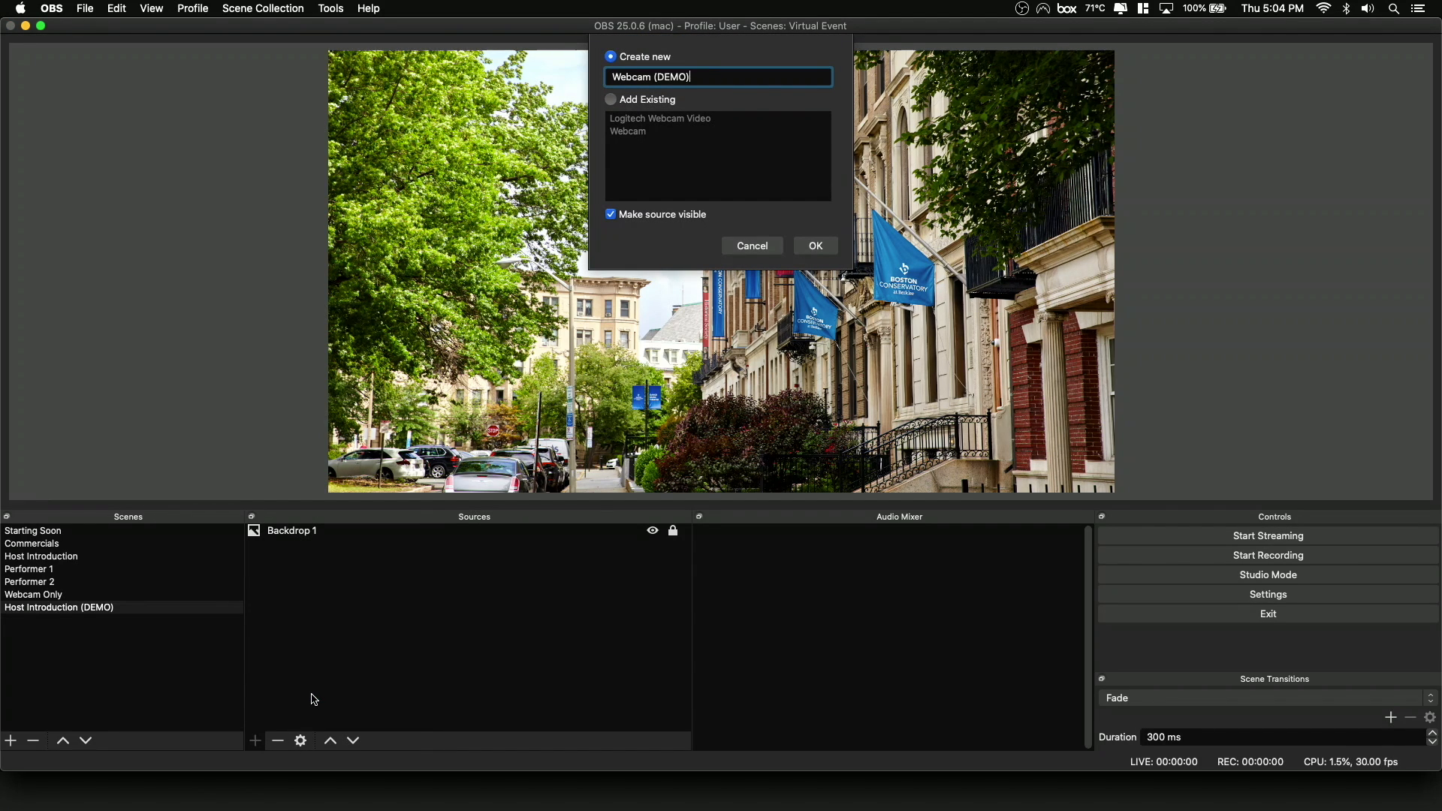
key("Return")
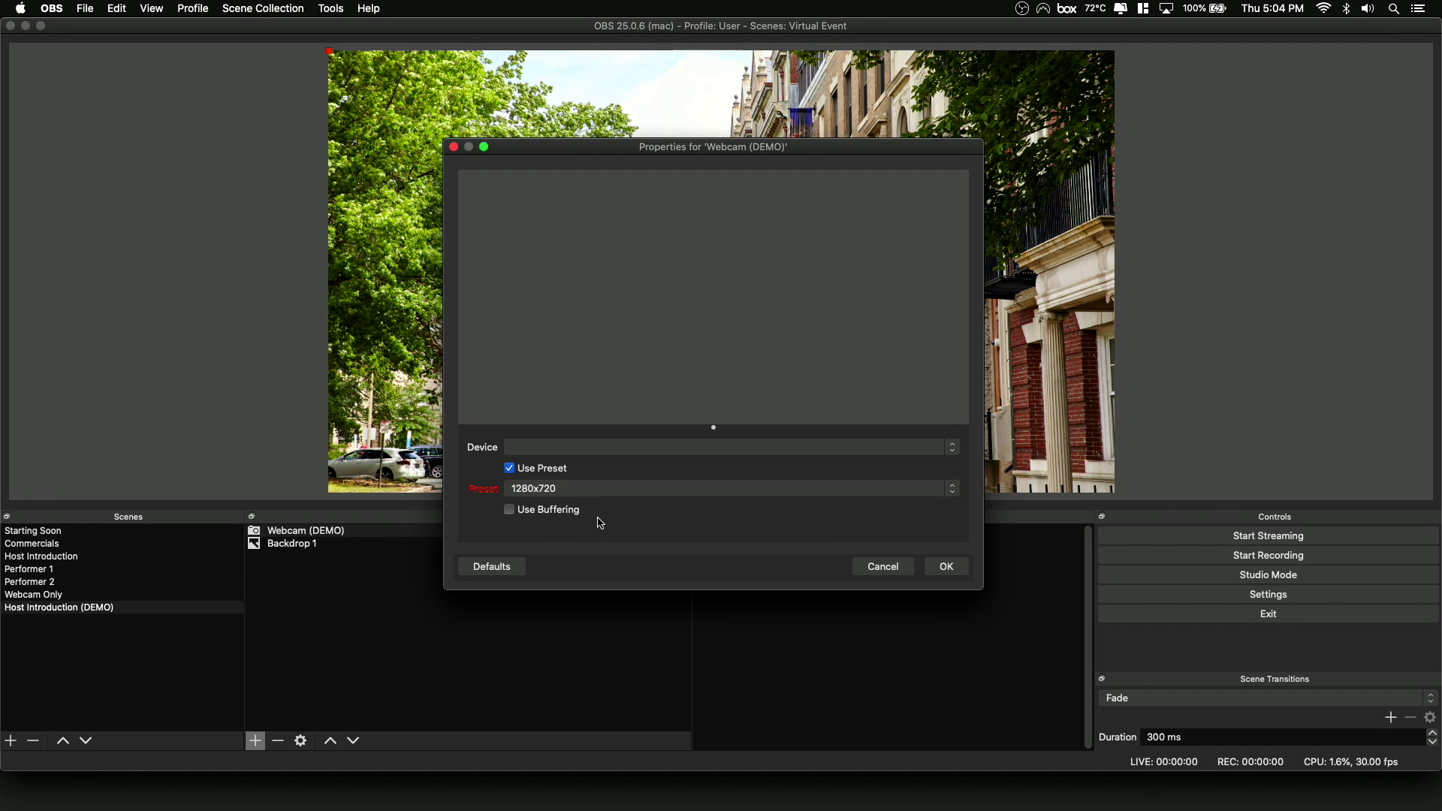
Set the webcam source's device to HD Pro Webcam C920 with the 1280x720 preset and accept the properties.
left_click(616, 447)
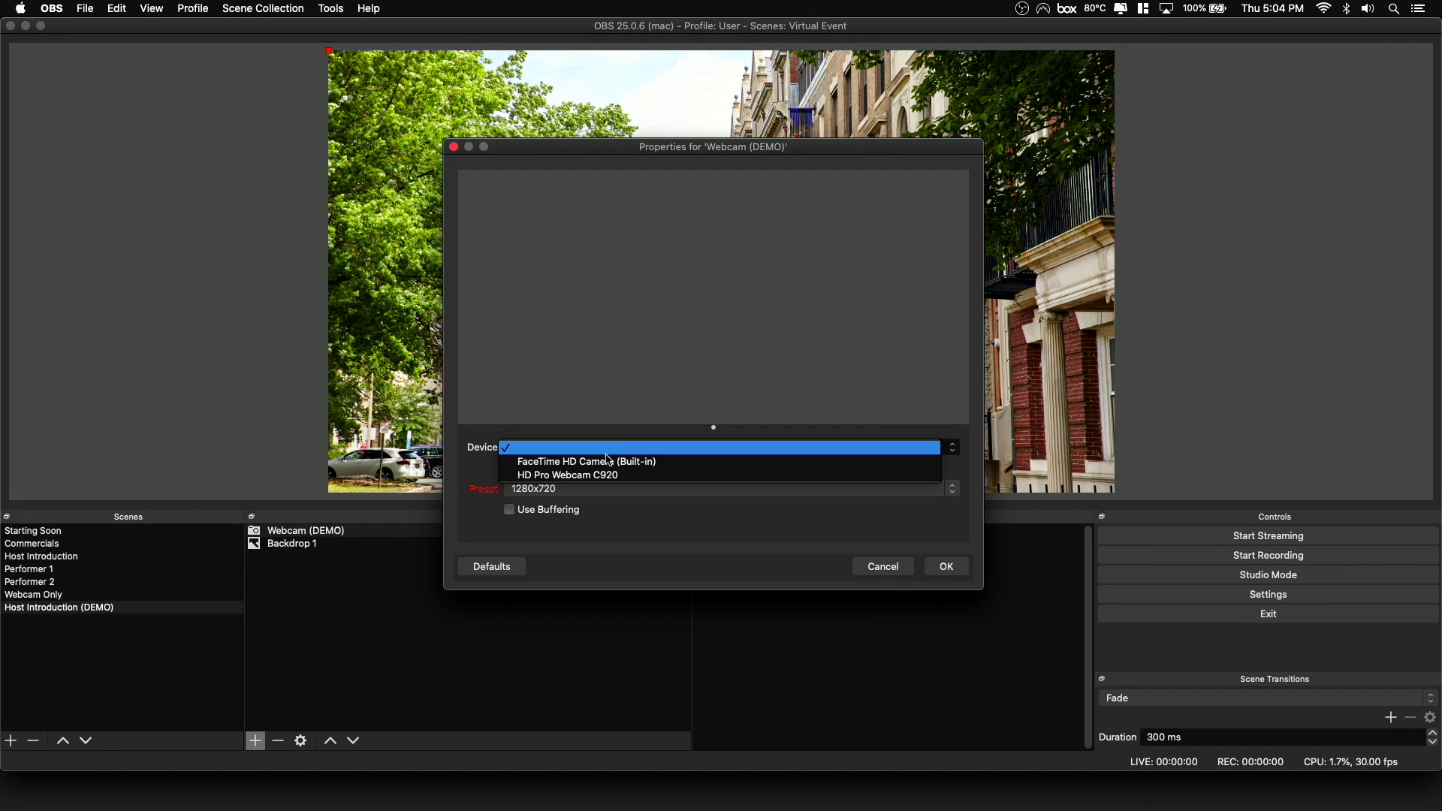
left_click(600, 476)
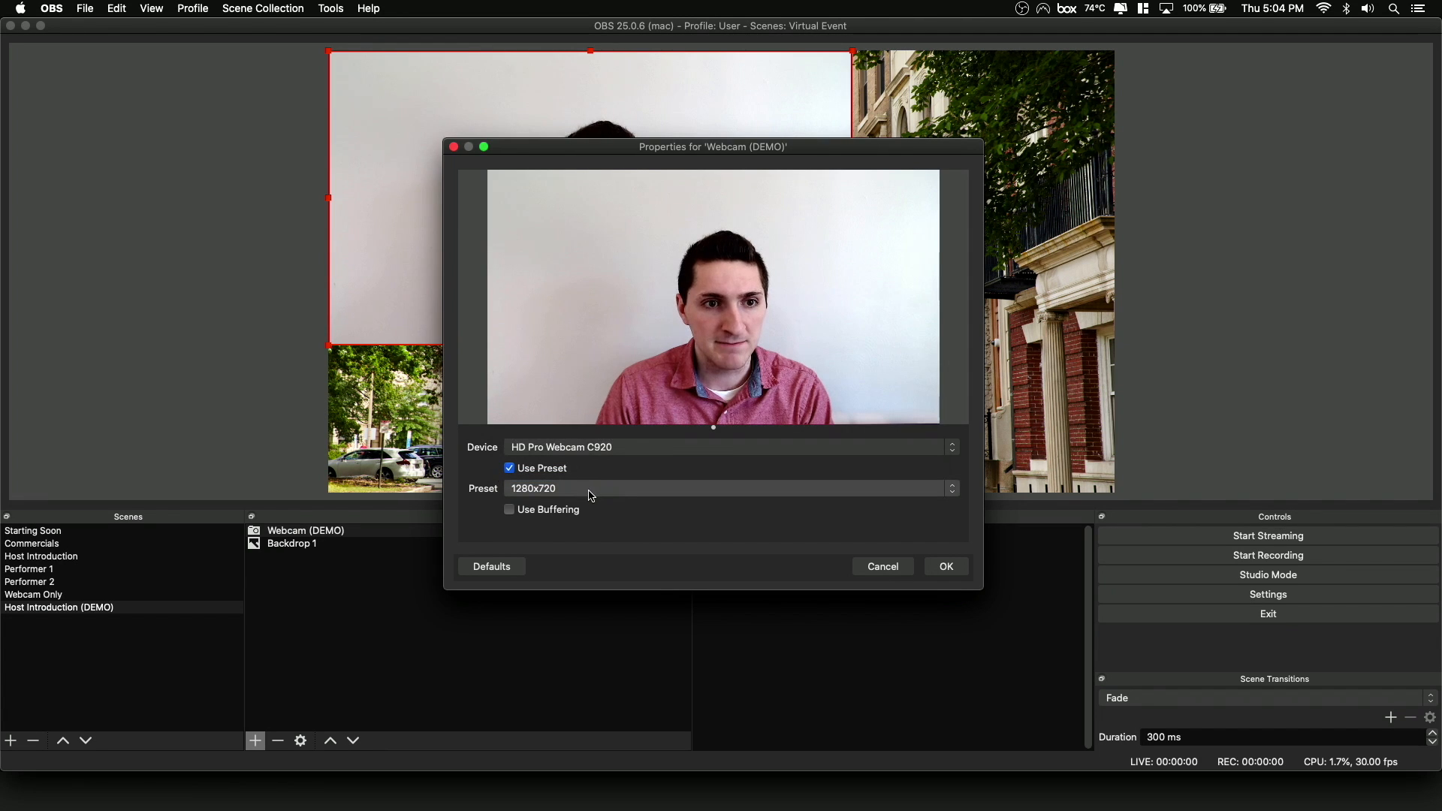
left_click(593, 490)
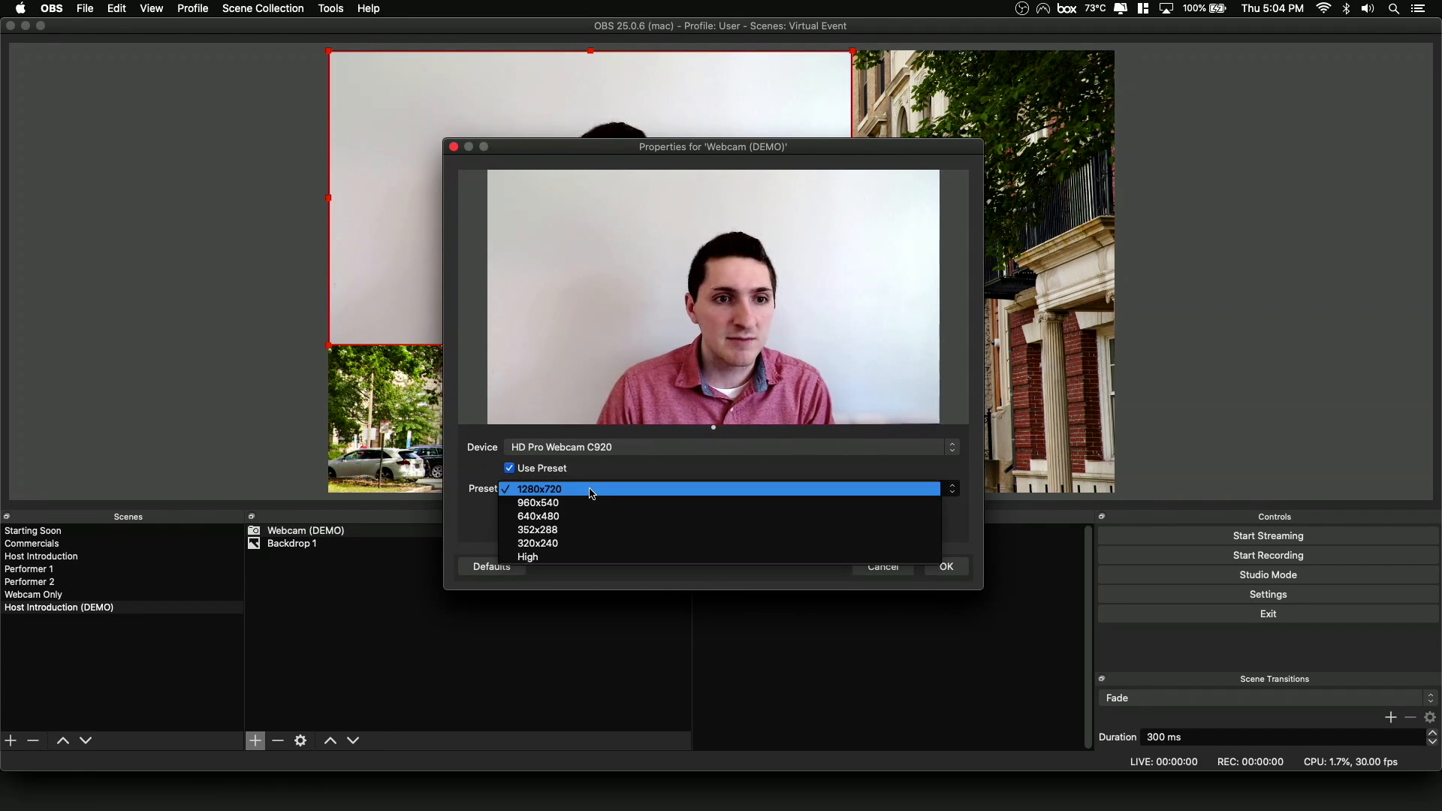
left_click(588, 488)
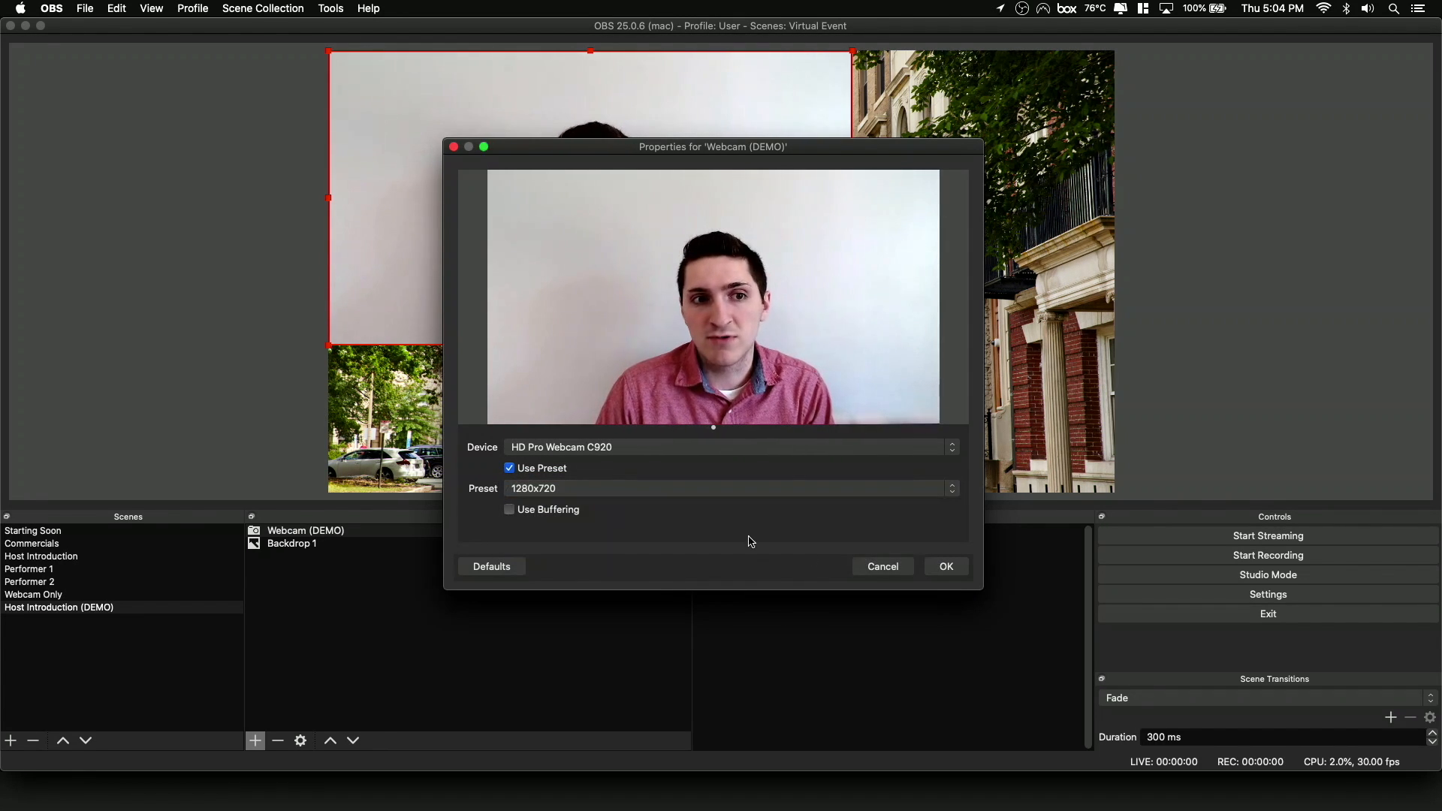
left_click(941, 575)
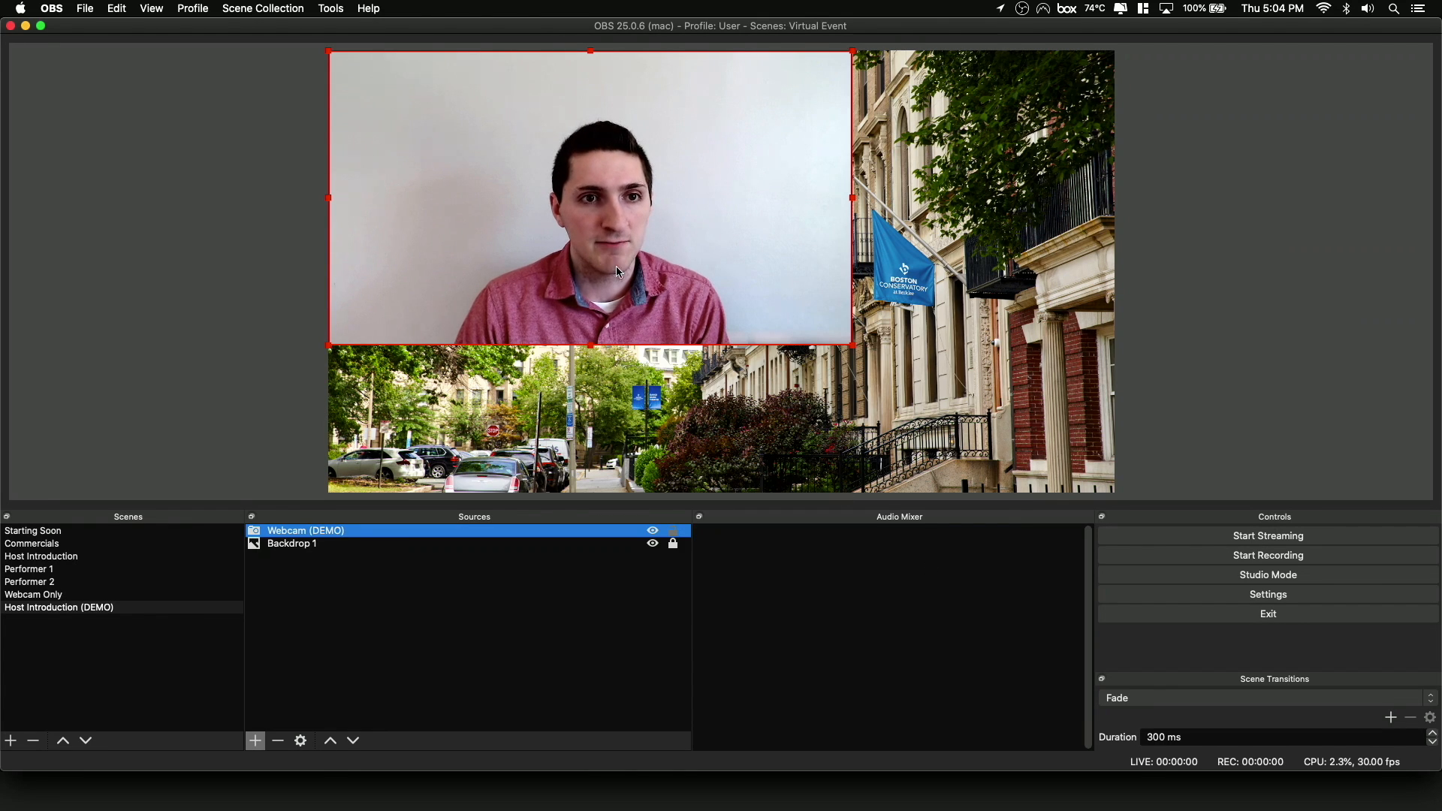
Shrink the webcam picture to under half the canvas width and place it in the canvas's upper-left corner.
left_click_drag(616, 266, 665, 293)
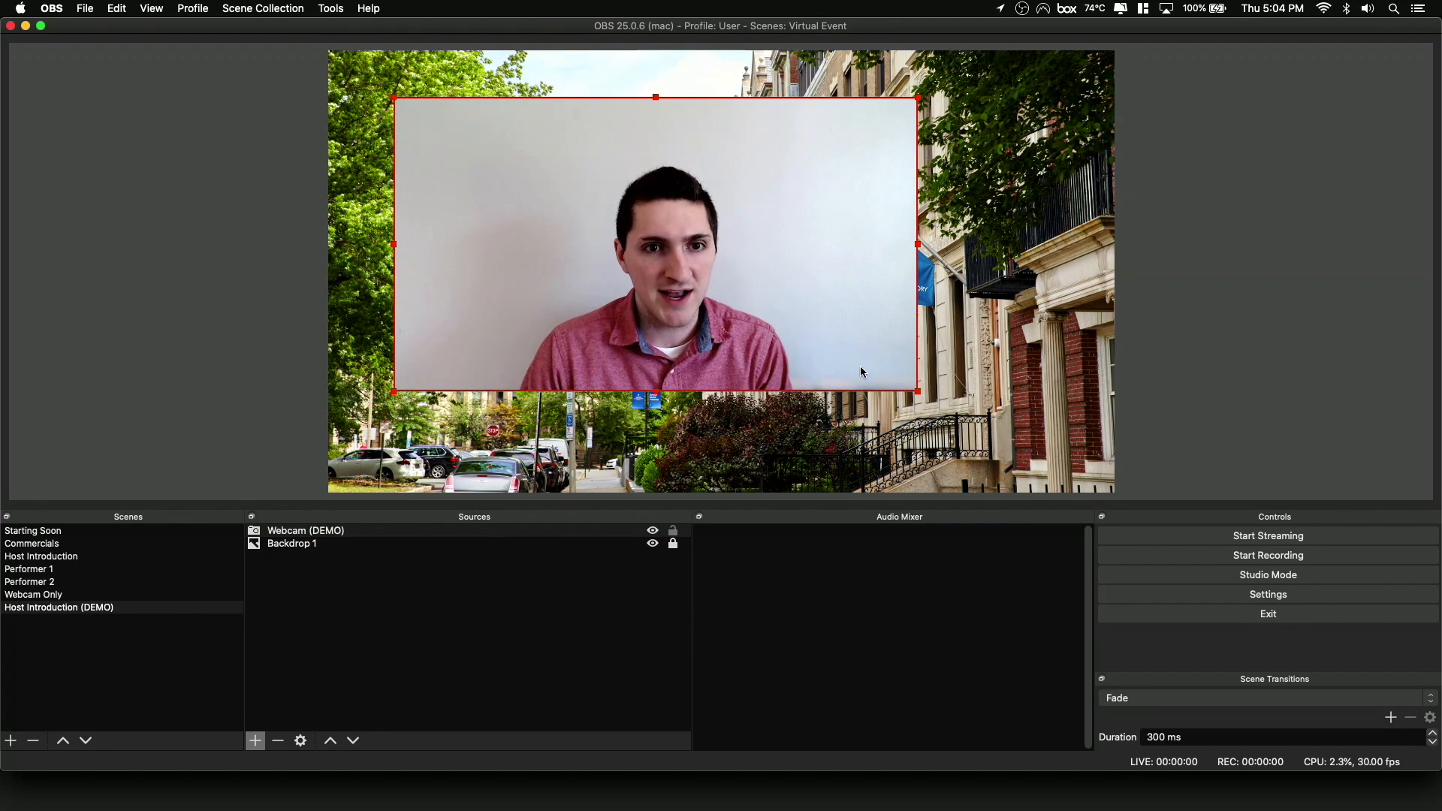
left_click_drag(919, 387, 699, 269)
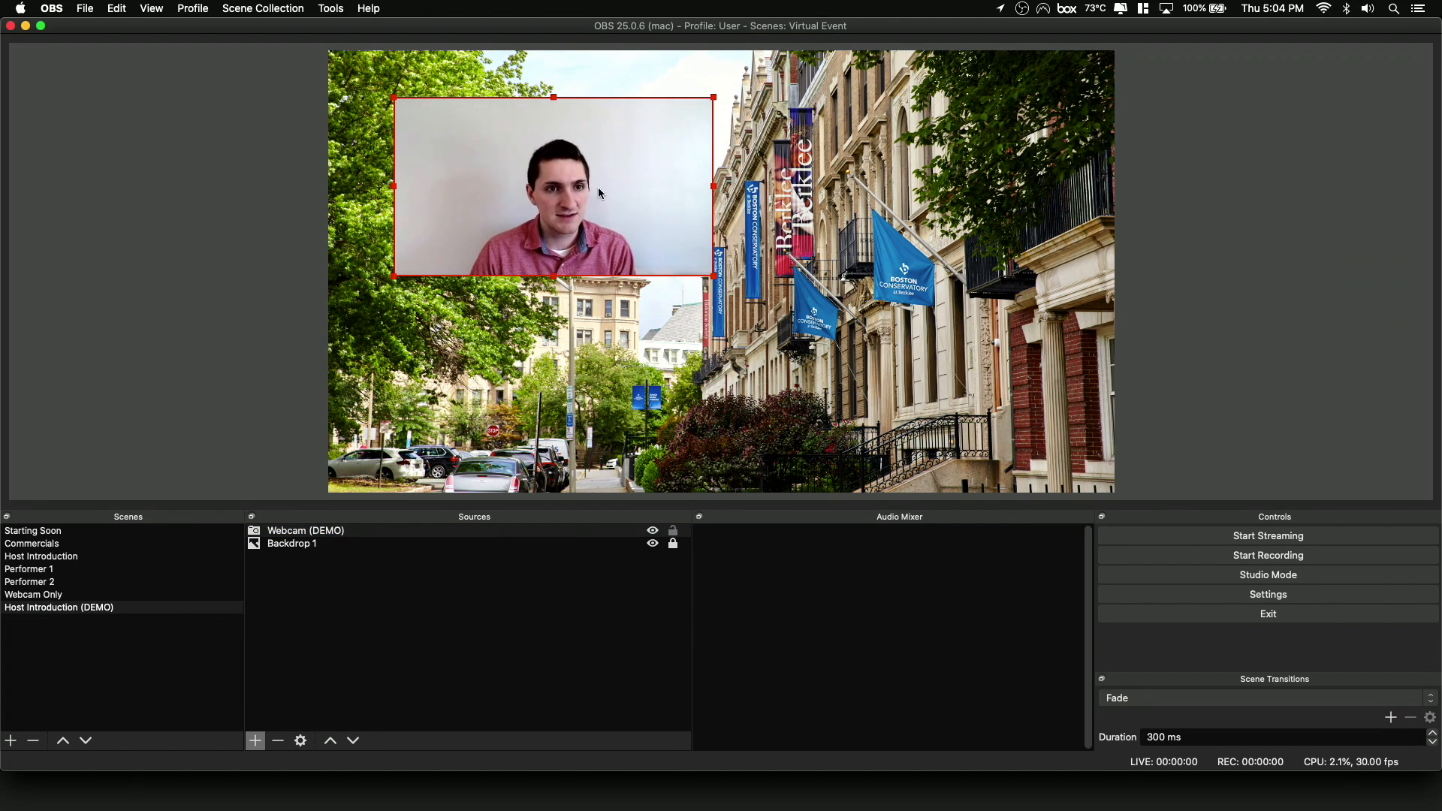
left_click_drag(598, 187, 534, 145)
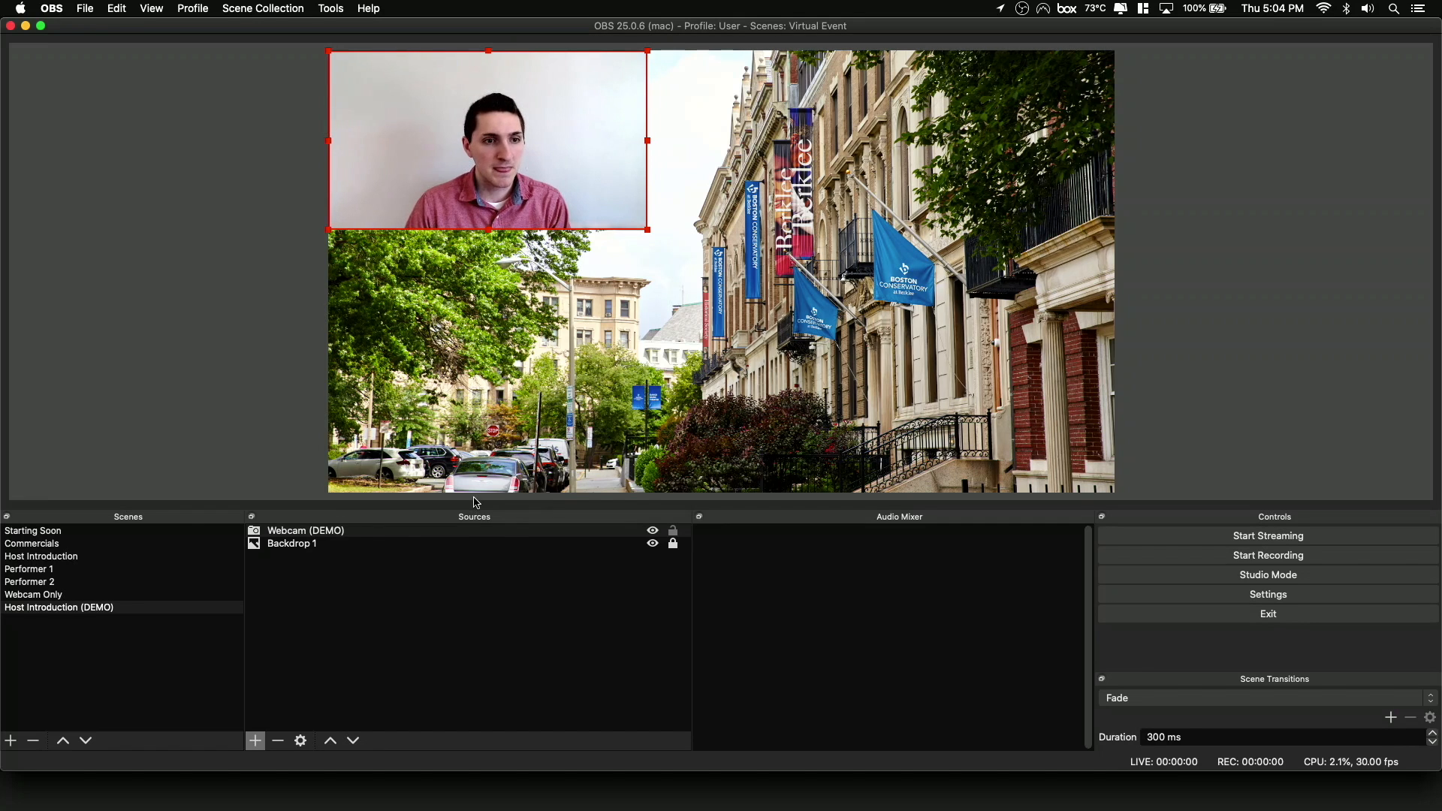
Hide the Webcam (DEMO) source and make it visible again.
left_click(395, 591)
left_click(393, 590)
left_click(390, 546)
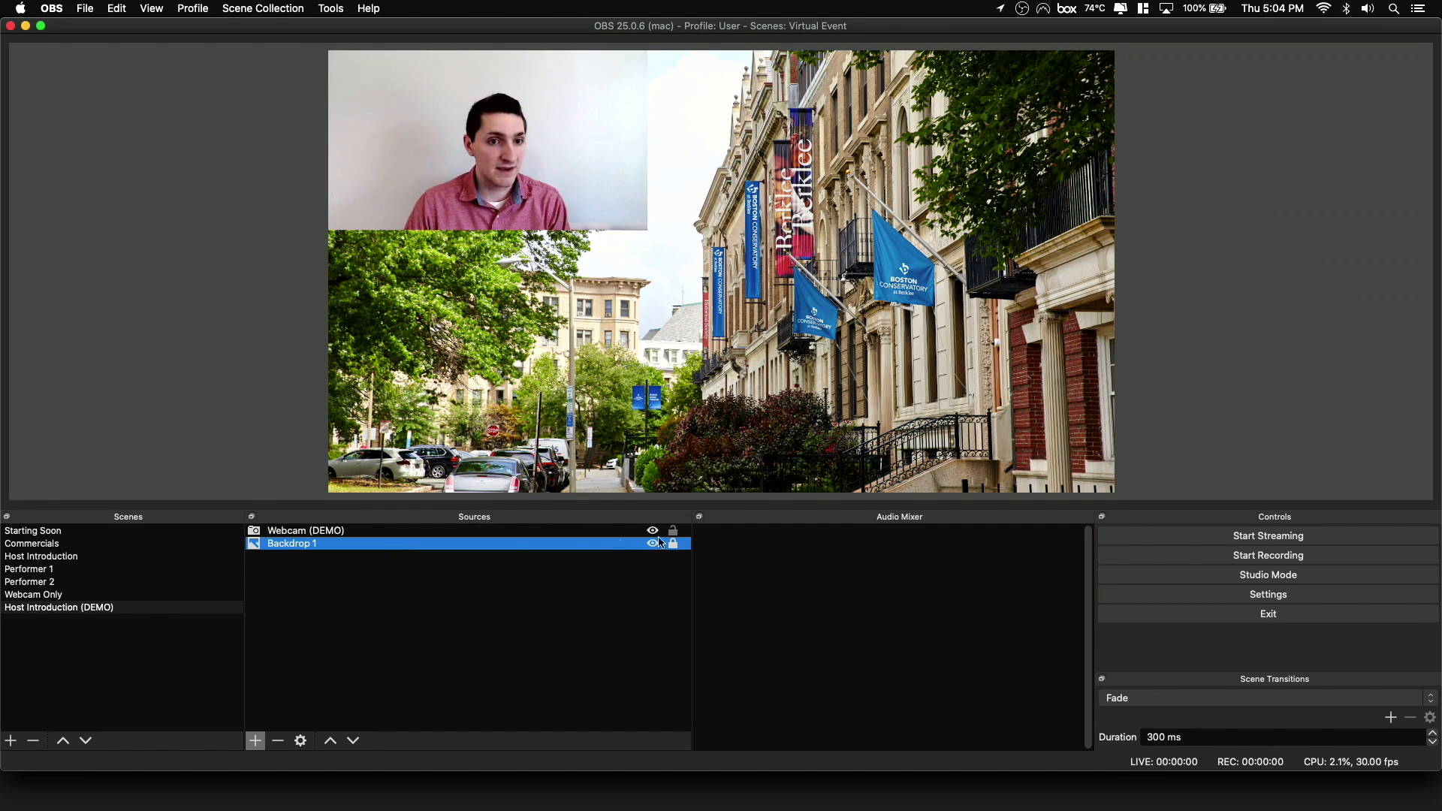
left_click(654, 531)
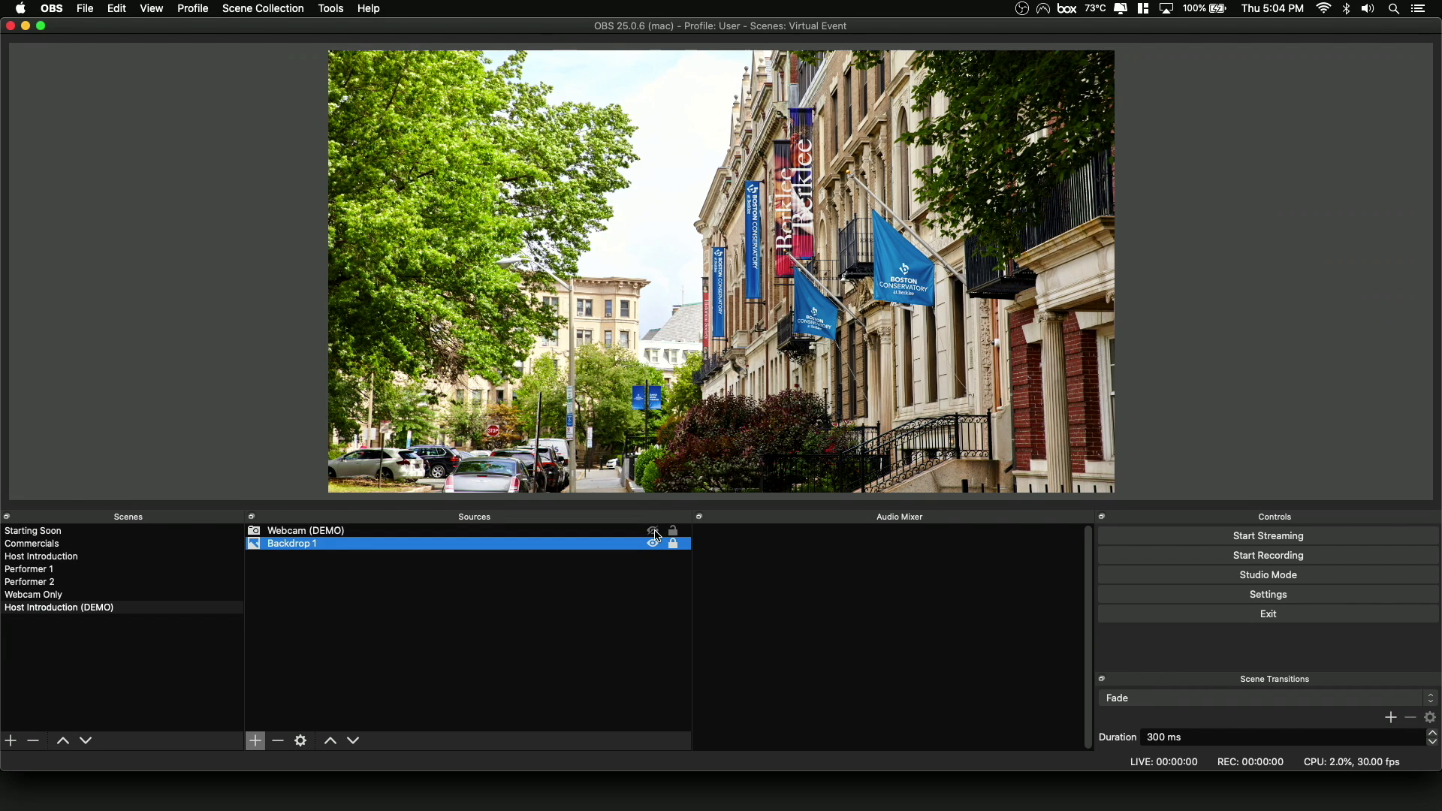
left_click(653, 531)
Move the Webcam (DEMO) source below Backdrop 1 in the layer order and back above it.
left_click(631, 531)
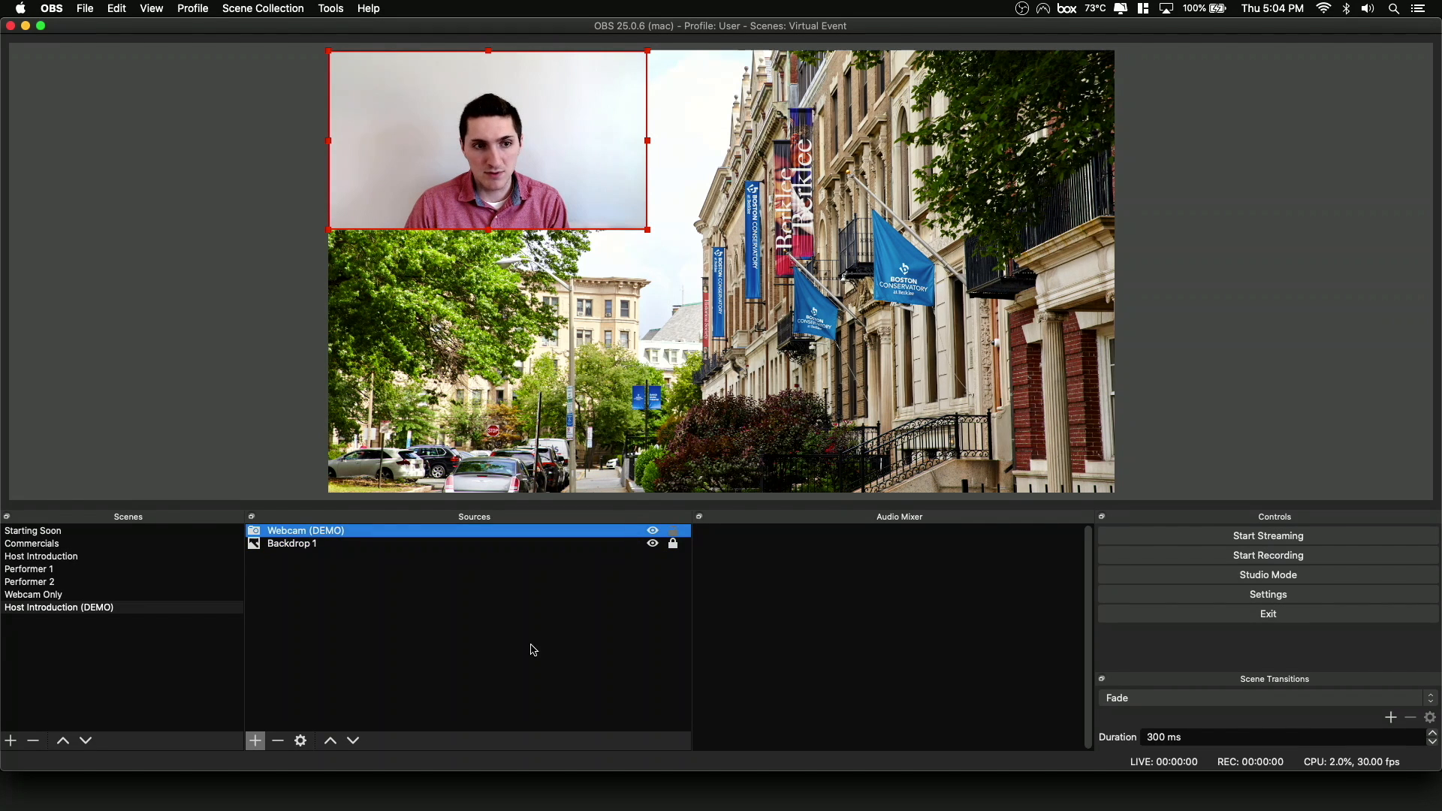
left_click(354, 742)
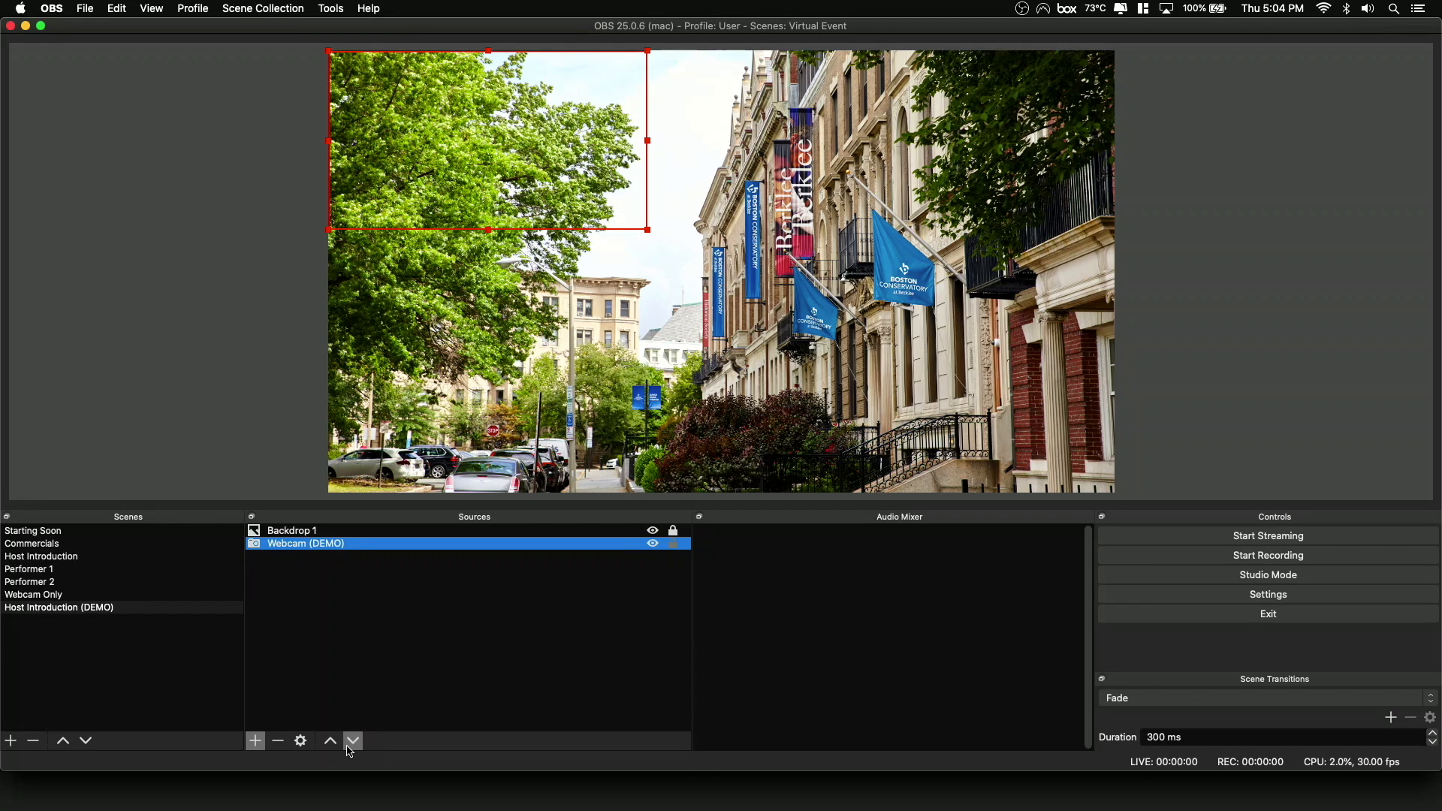
left_click(334, 746)
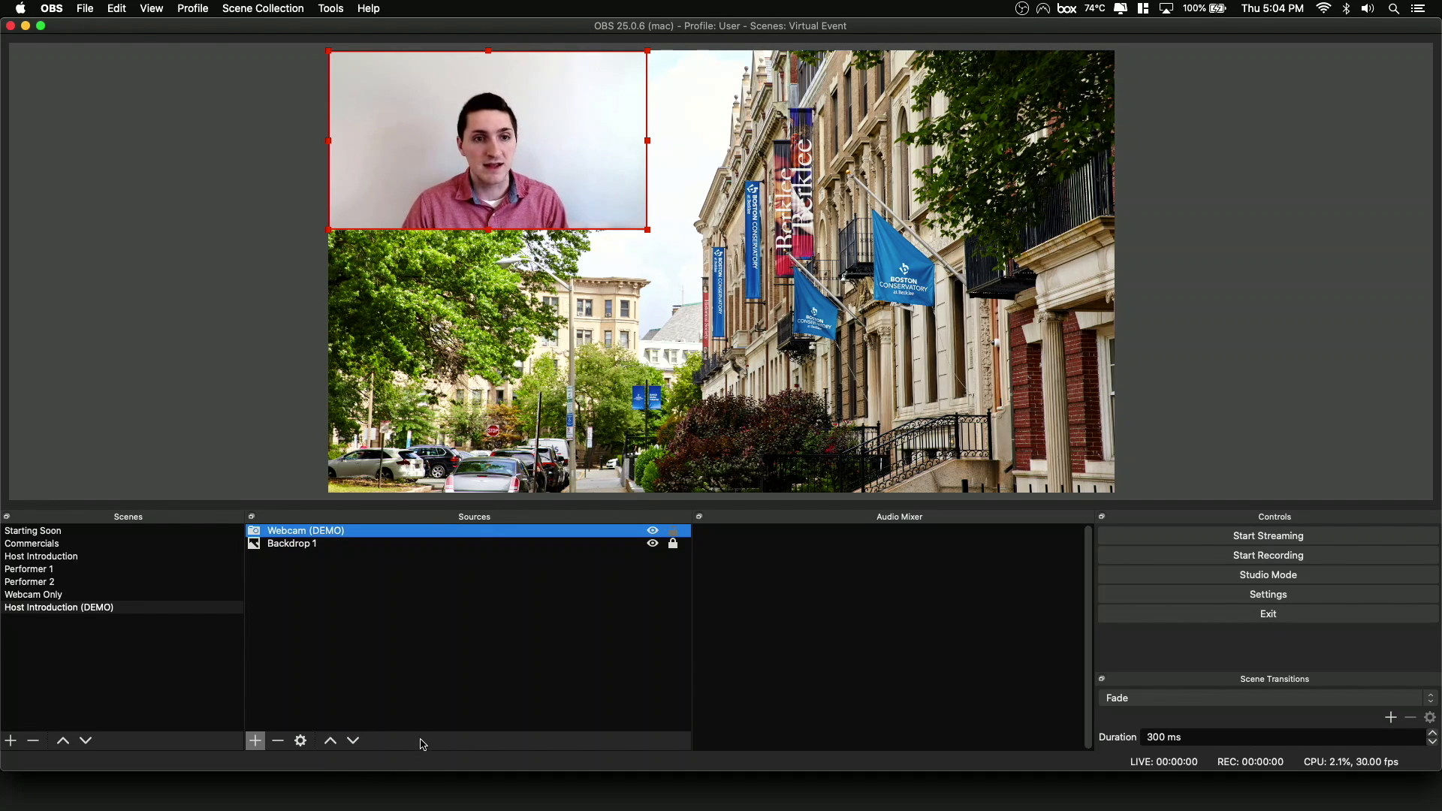
Add a new Audio Input Capture source named "WEBCAM AUDIO" to the scene.
left_click(256, 741)
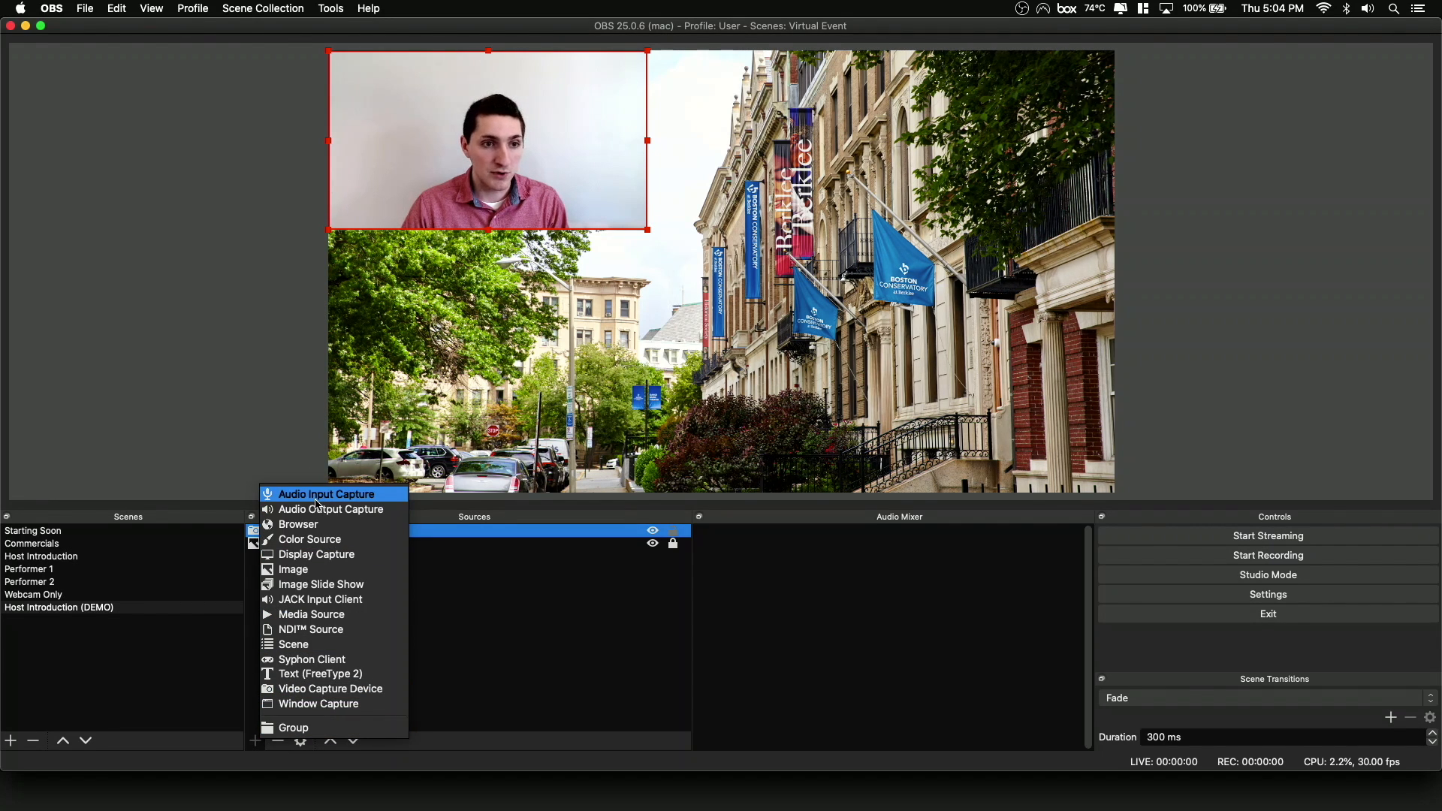
left_click(318, 496)
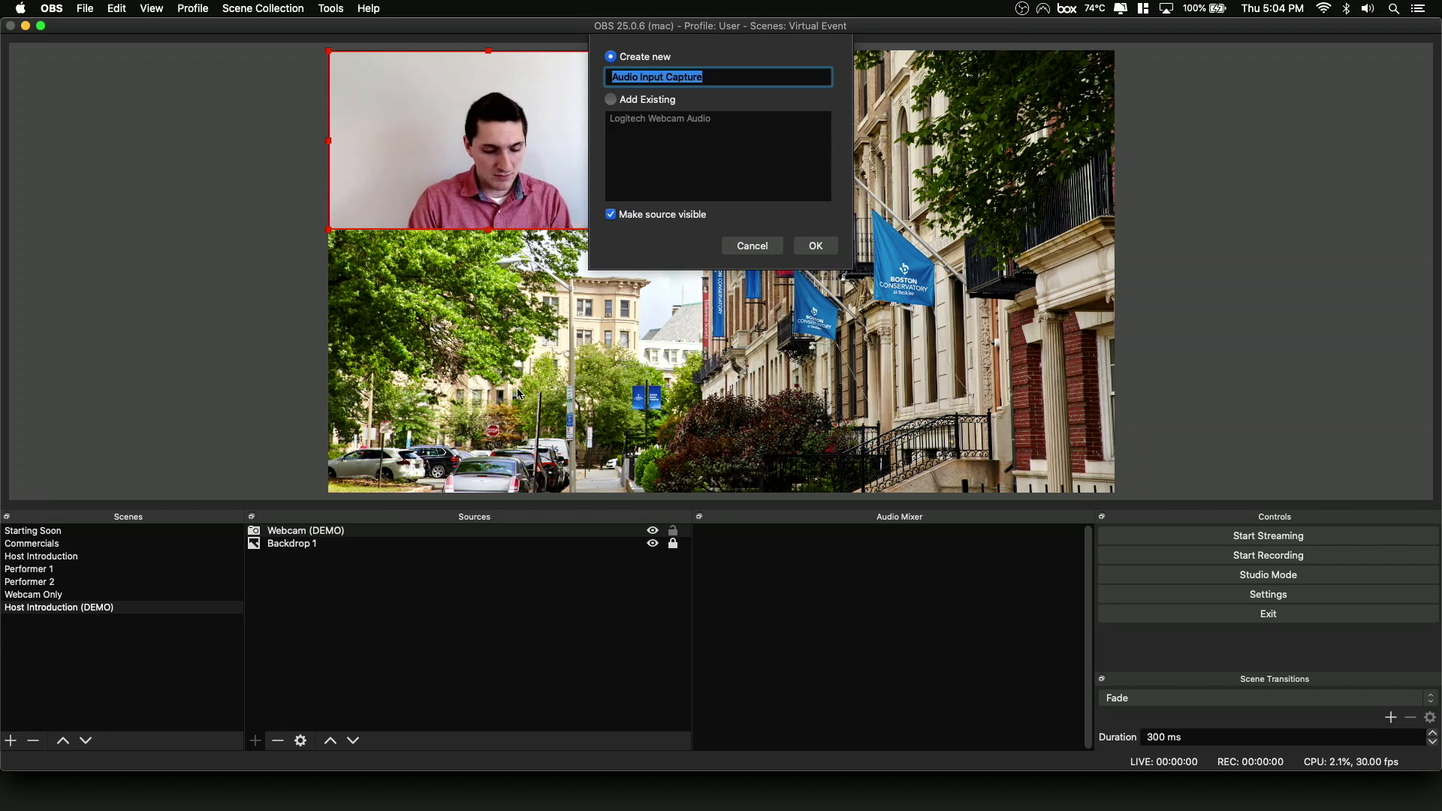
type("WE")
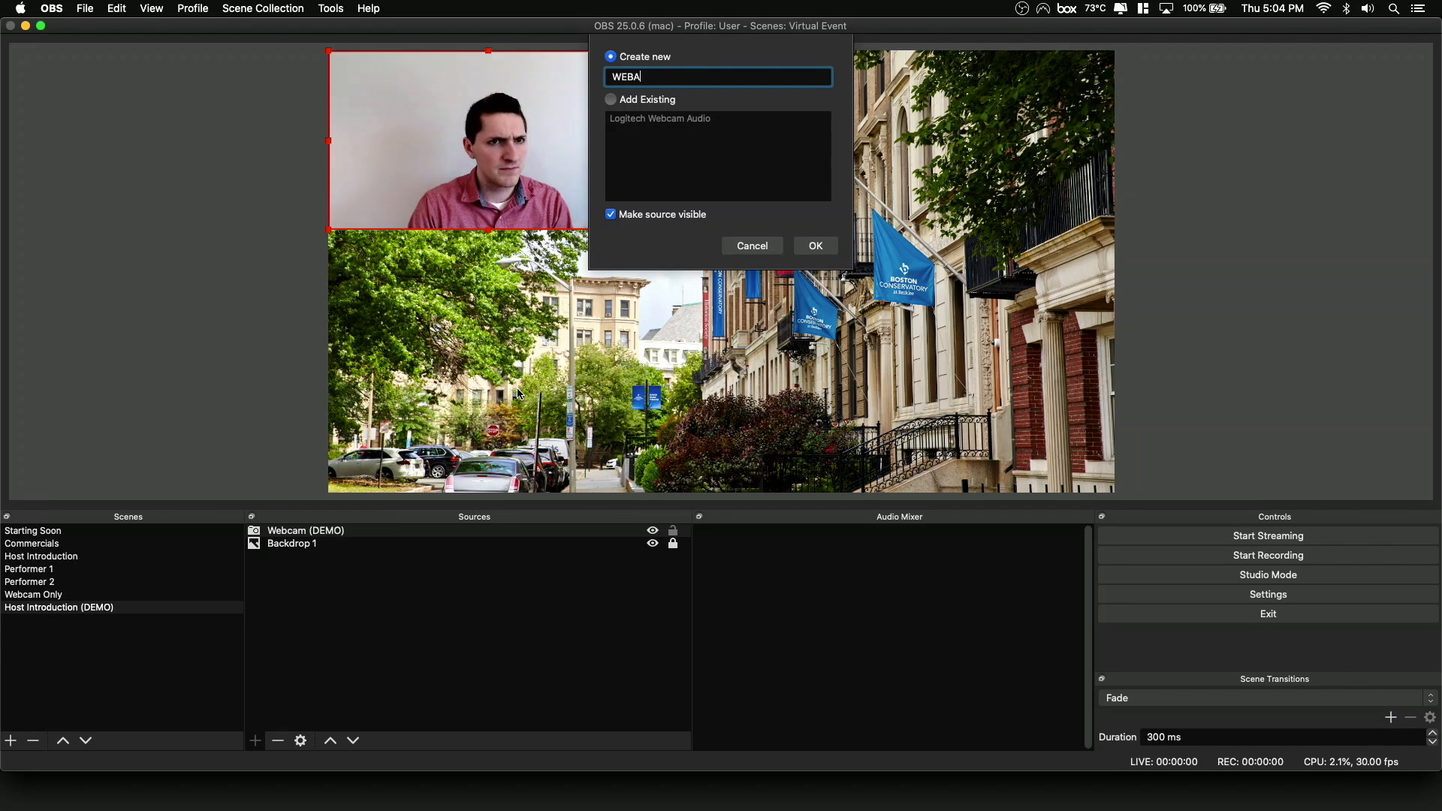
type("BCAM AUDIO")
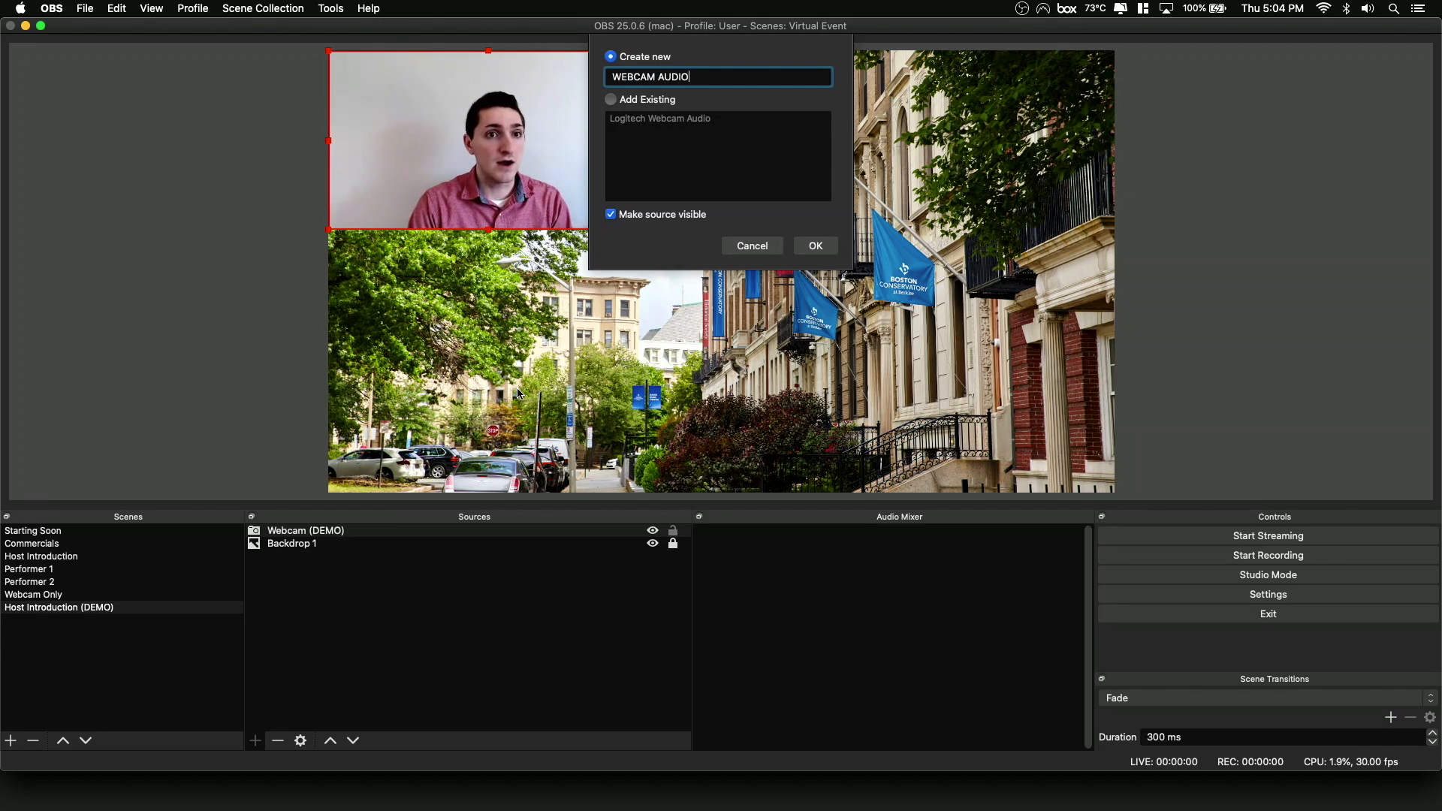
key("Return")
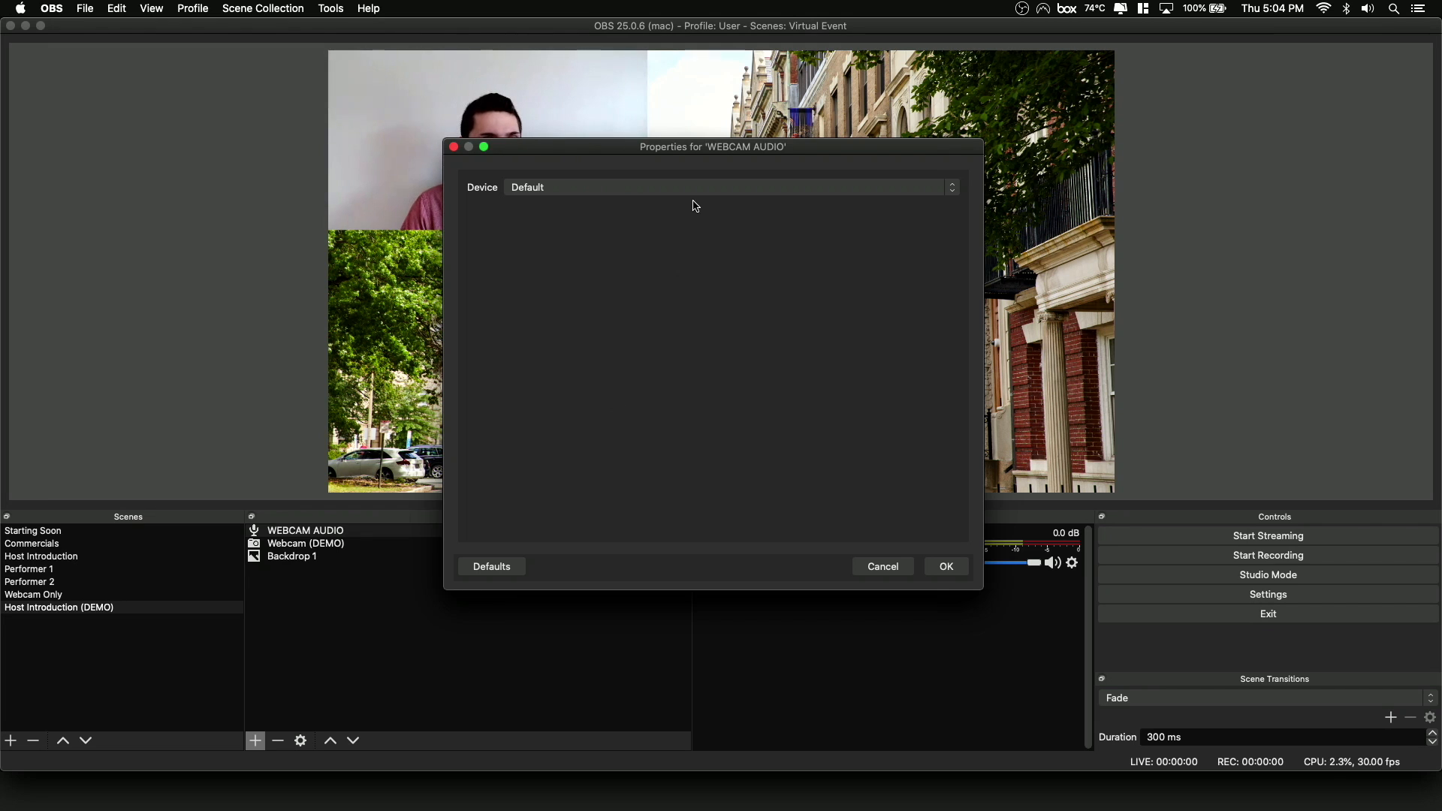
Set the WEBCAM AUDIO source's device to HD Pro Webcam C920.
left_click(698, 192)
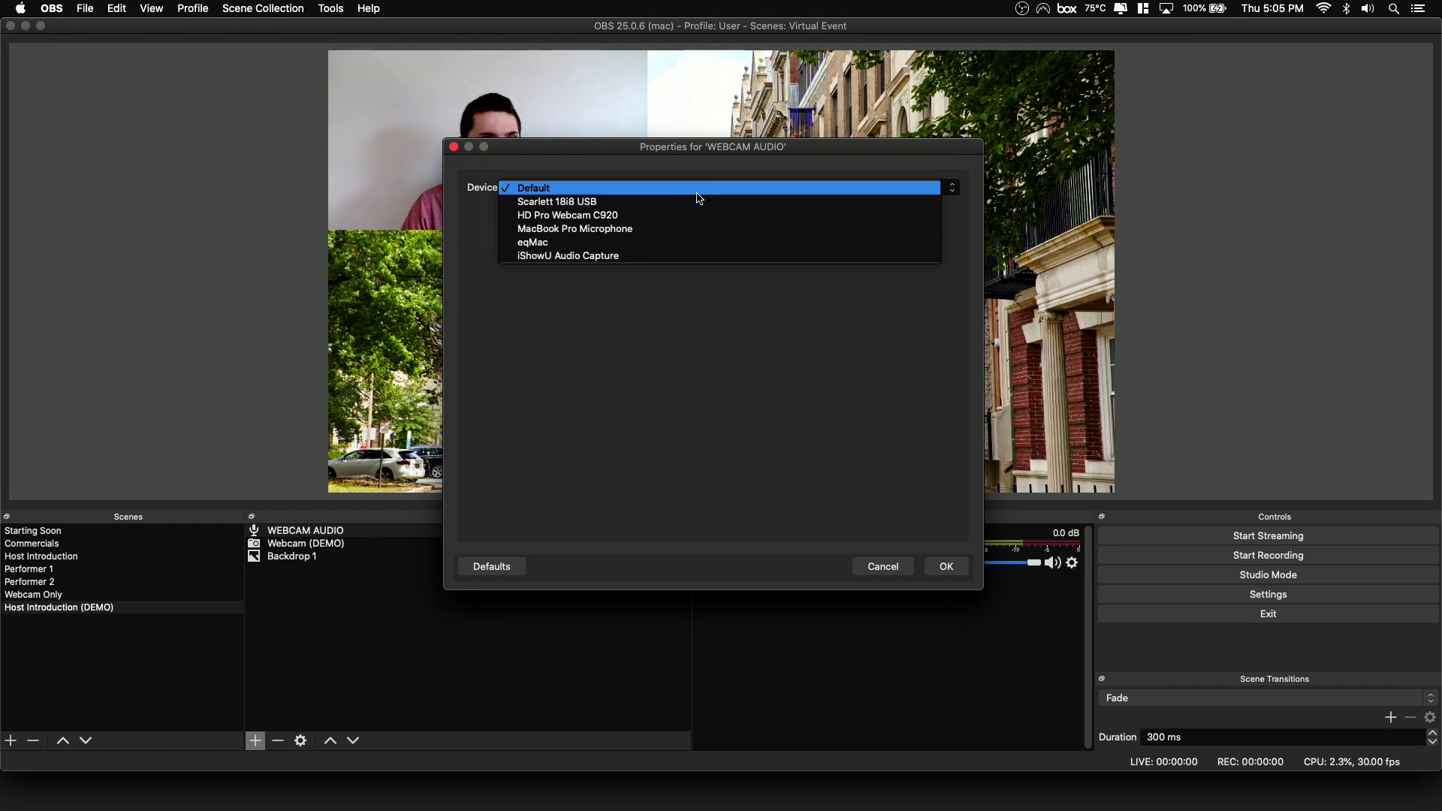
left_click(661, 218)
left_click(947, 568)
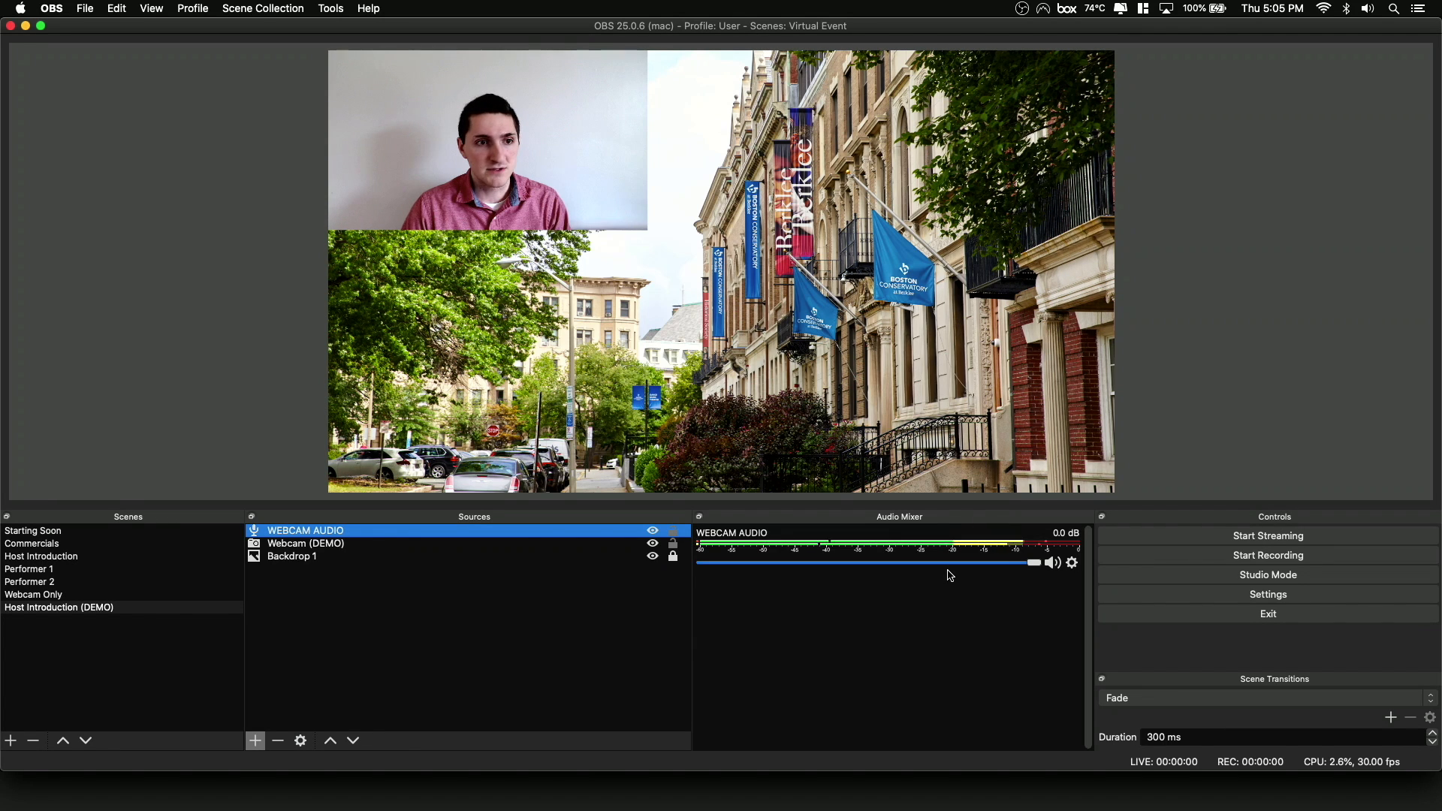
Move the WEBCAM AUDIO source below Backdrop 1 in the source order and lower its volume to about -11.8 dB.
left_click(353, 741)
left_click(353, 741)
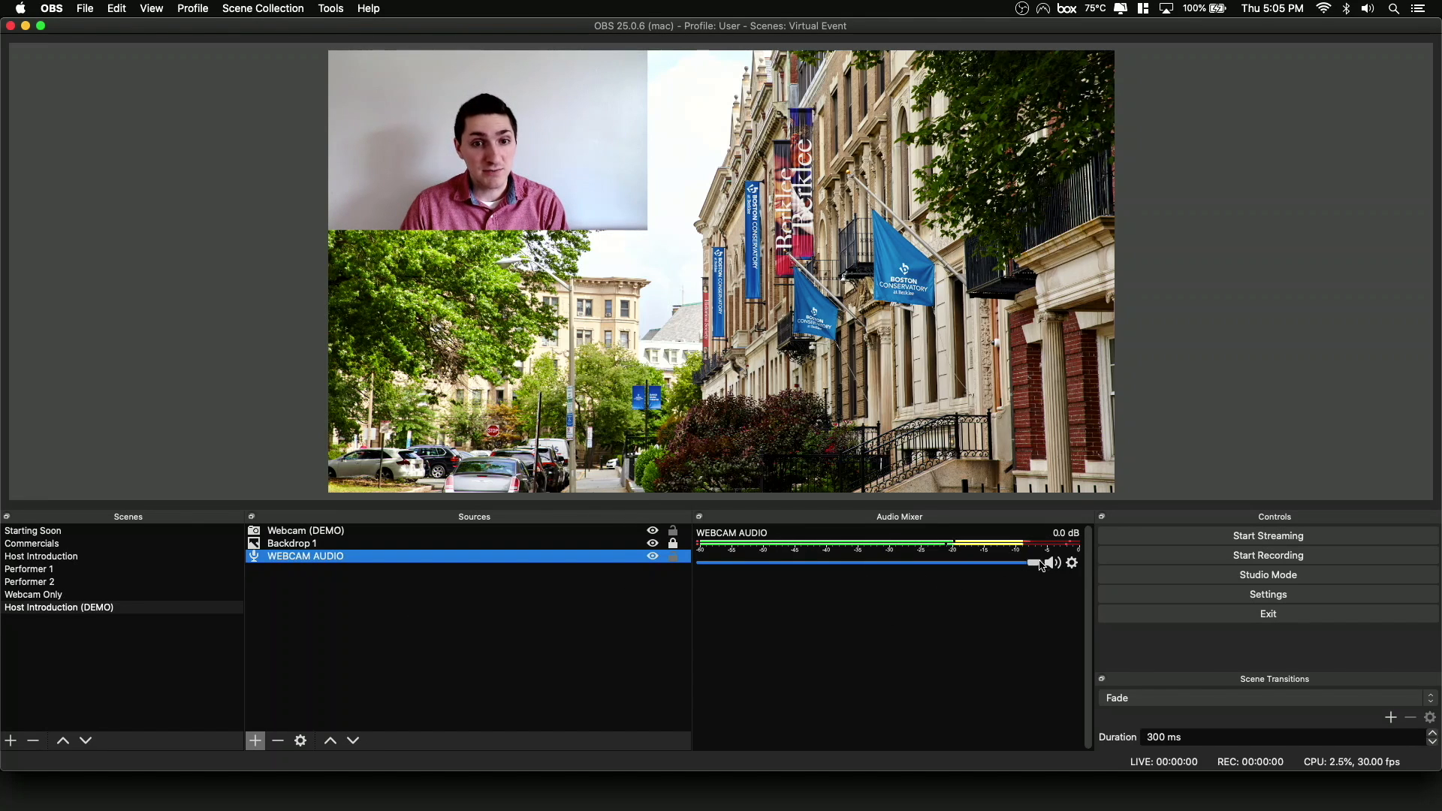
left_click_drag(1040, 563, 908, 565)
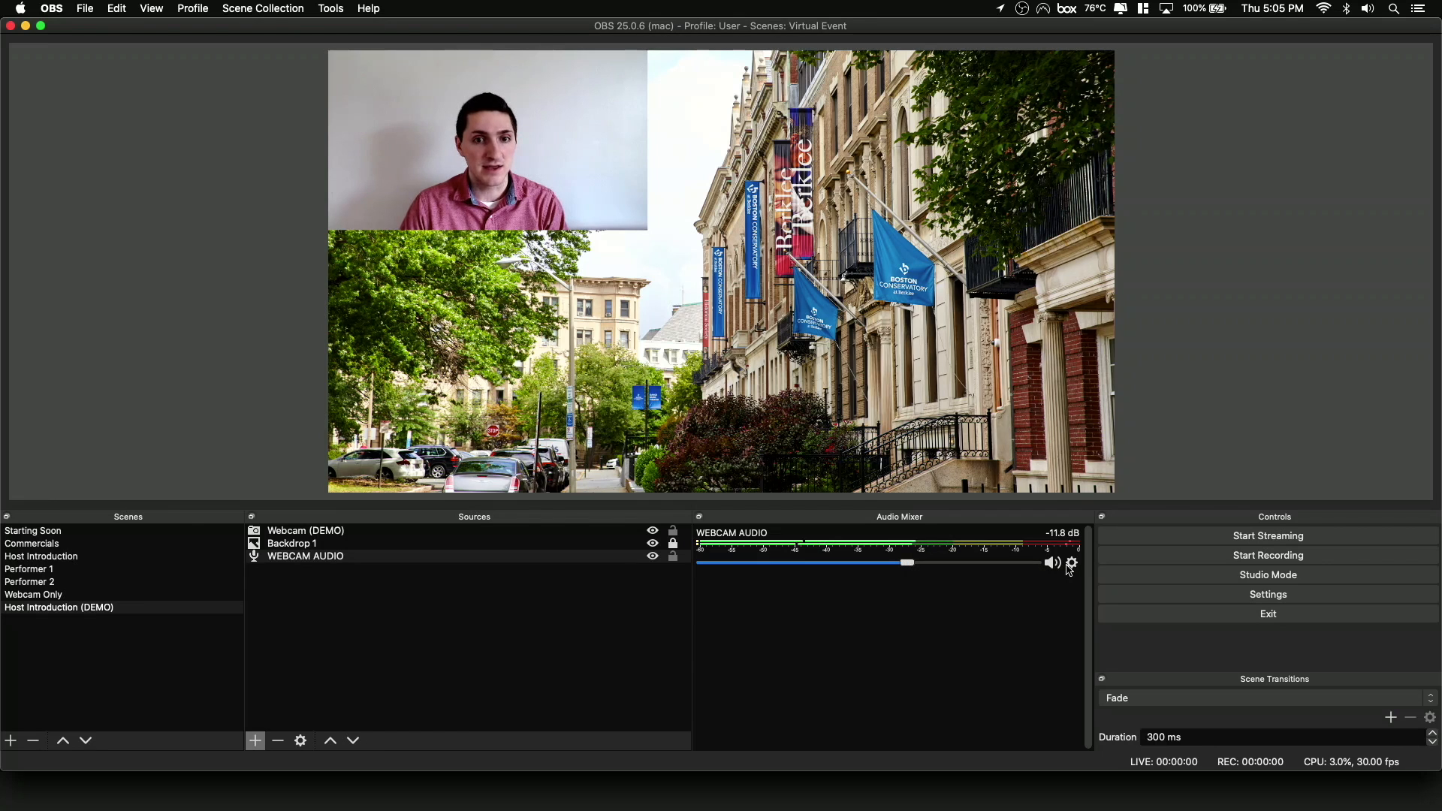
Check the device selected in the WEBCAM AUDIO source's properties and leave it as it is.
left_click(1071, 564)
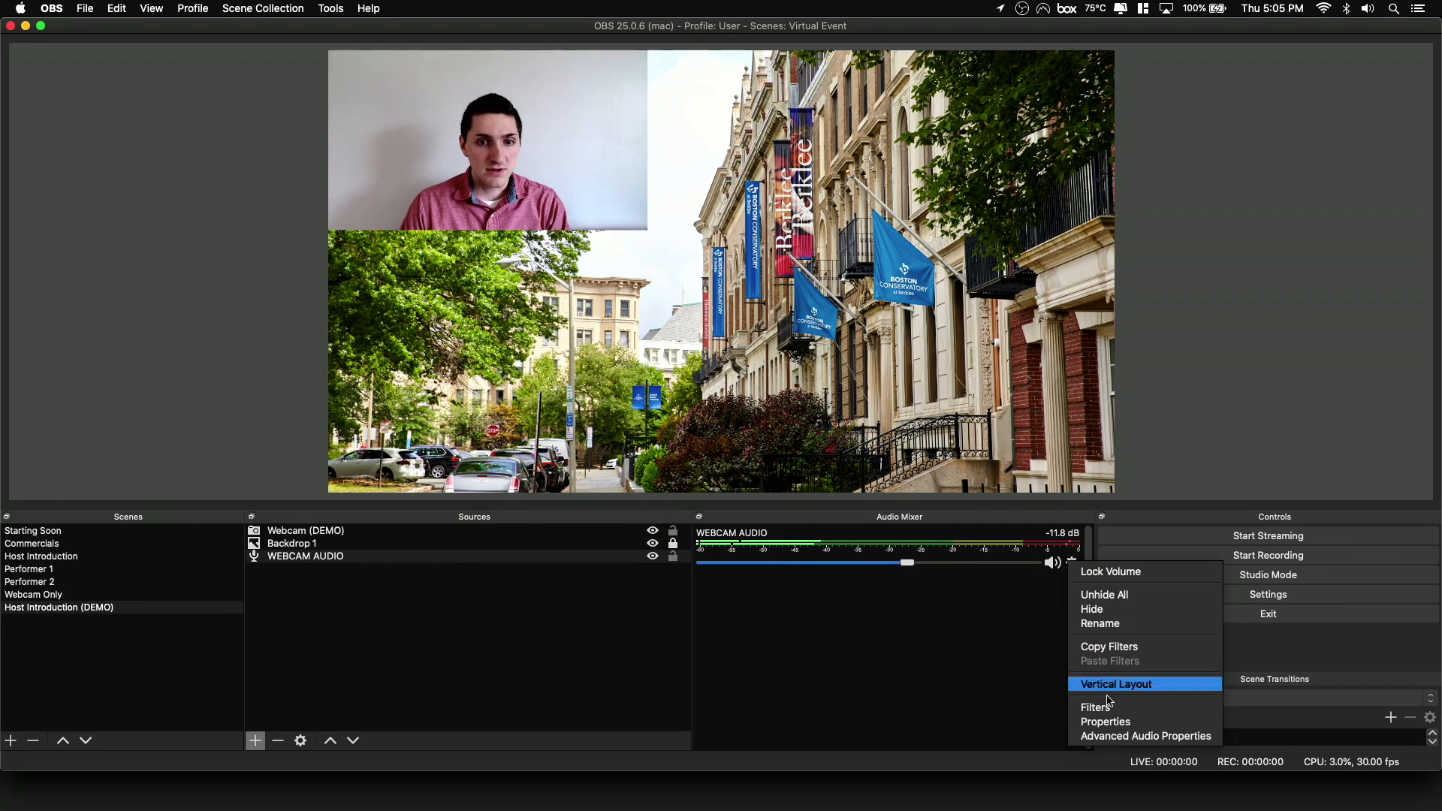
left_click(1105, 722)
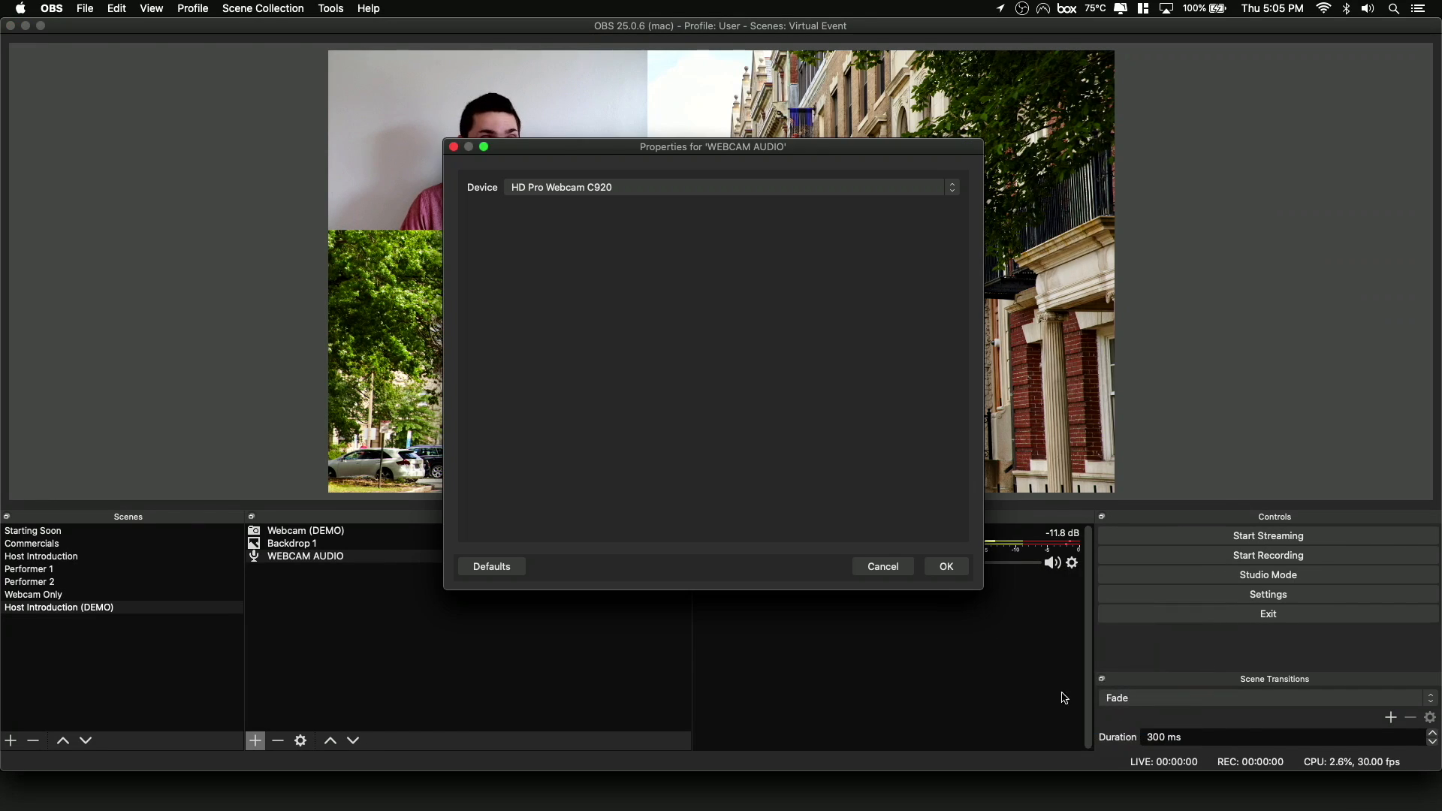
left_click(894, 569)
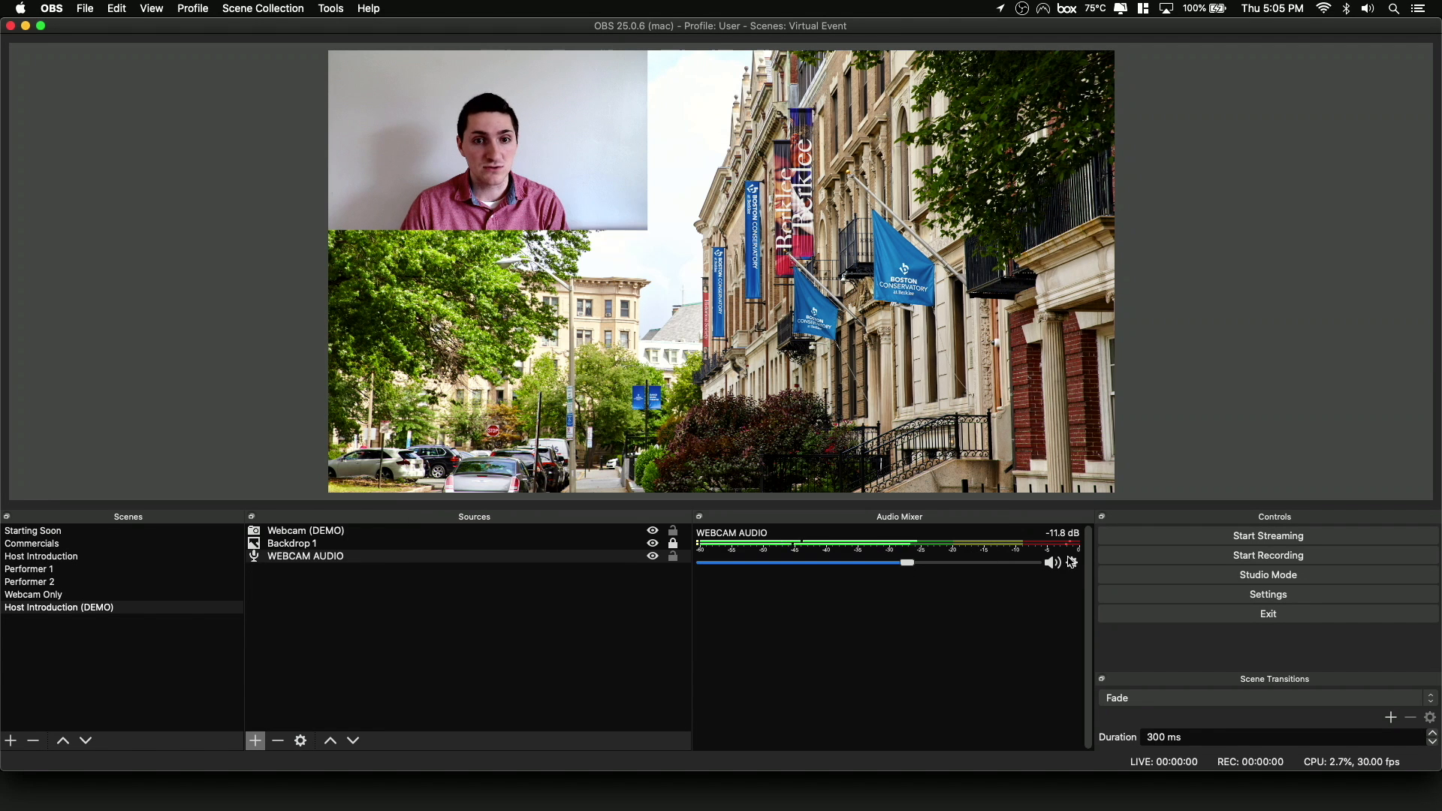
View which audio filter types can be added to the WEBCAM AUDIO source without adding one.
left_click(1072, 563)
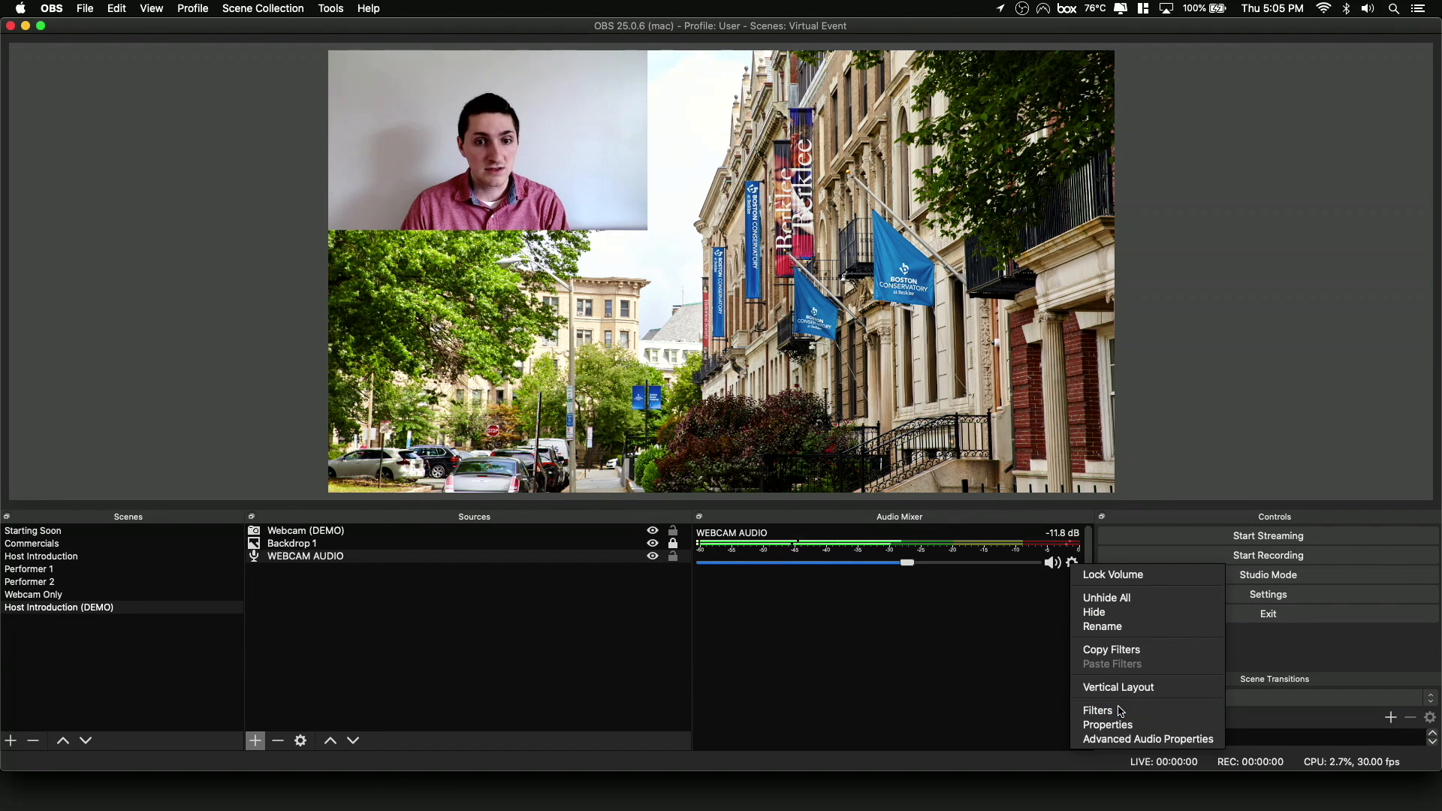
left_click(1098, 710)
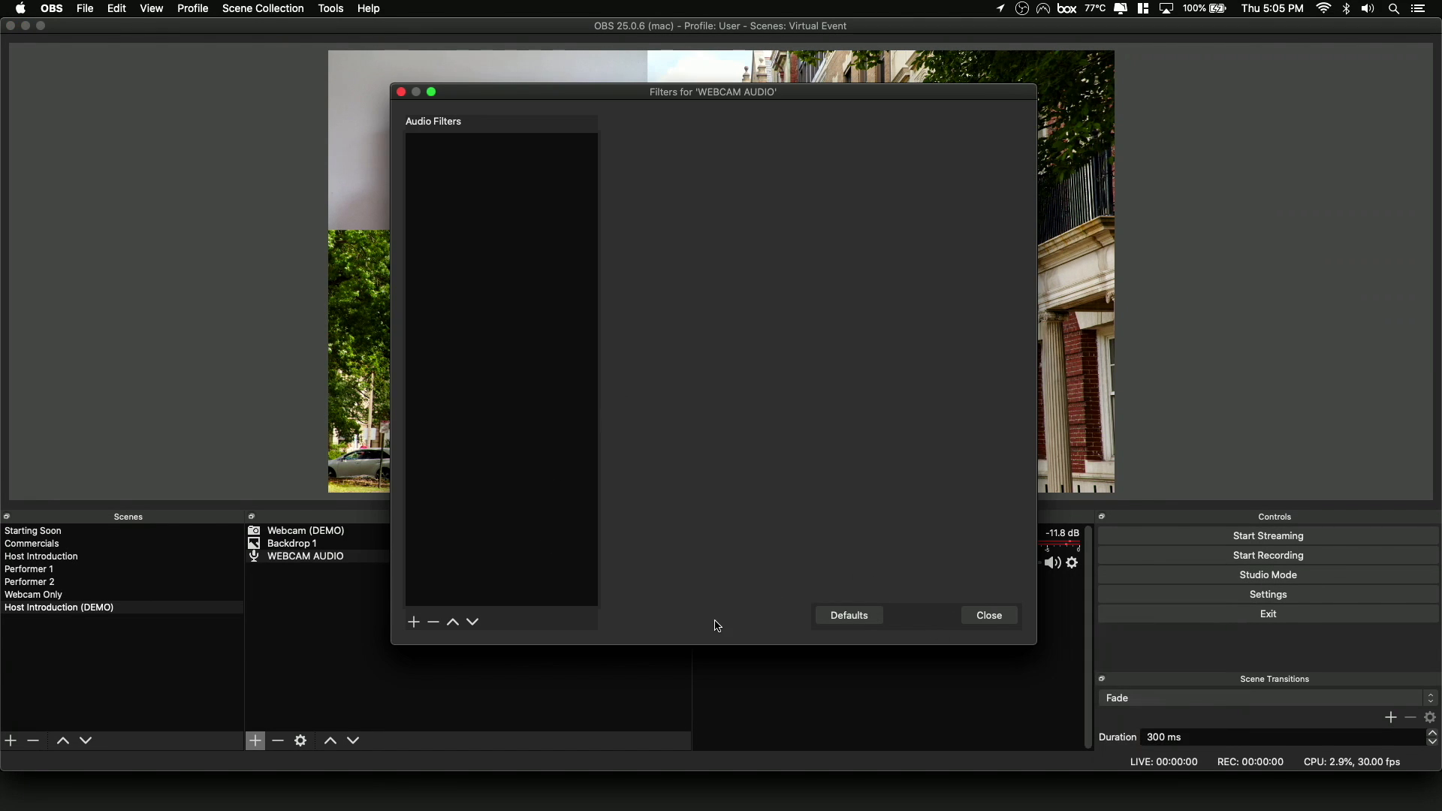
left_click(414, 623)
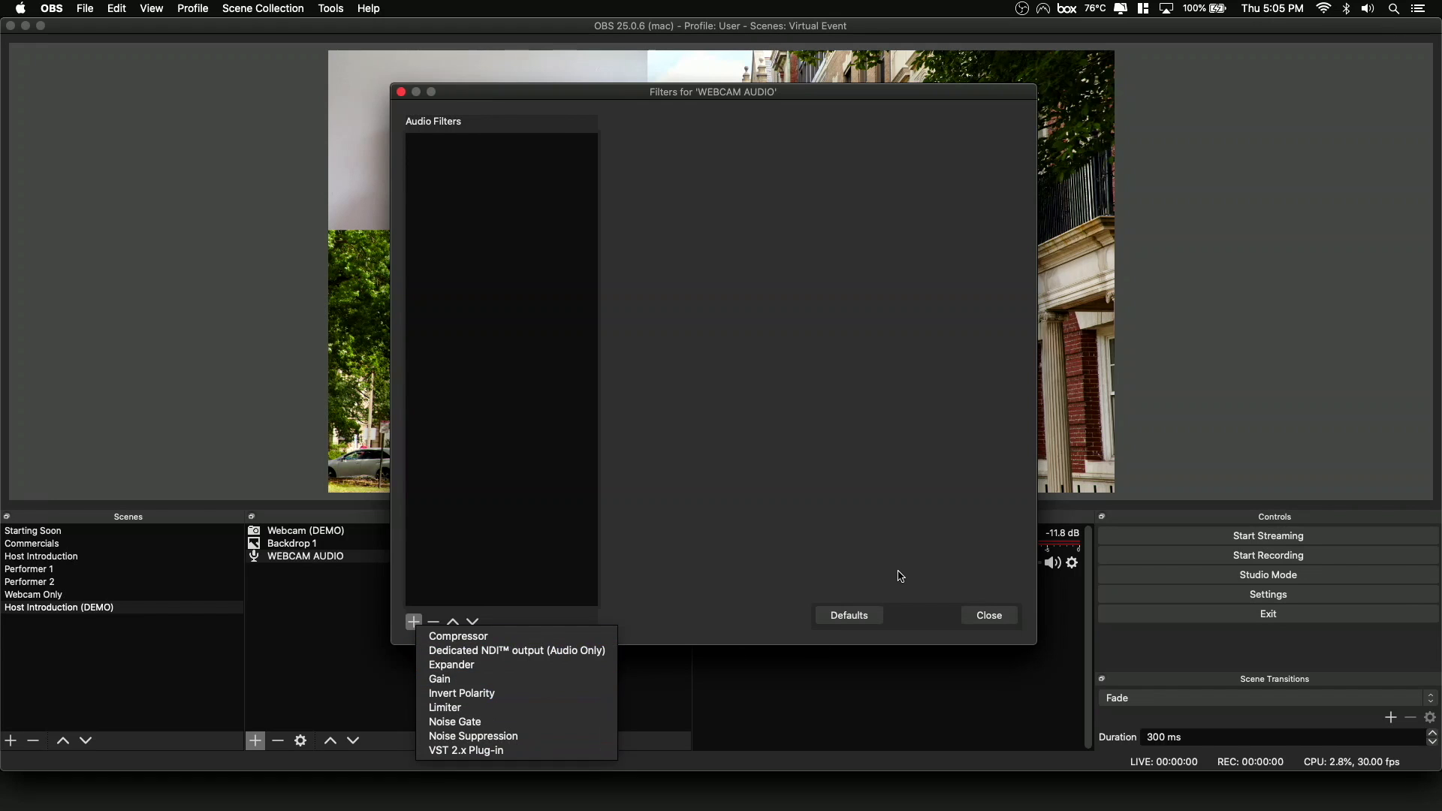
left_click(930, 592)
left_click(987, 615)
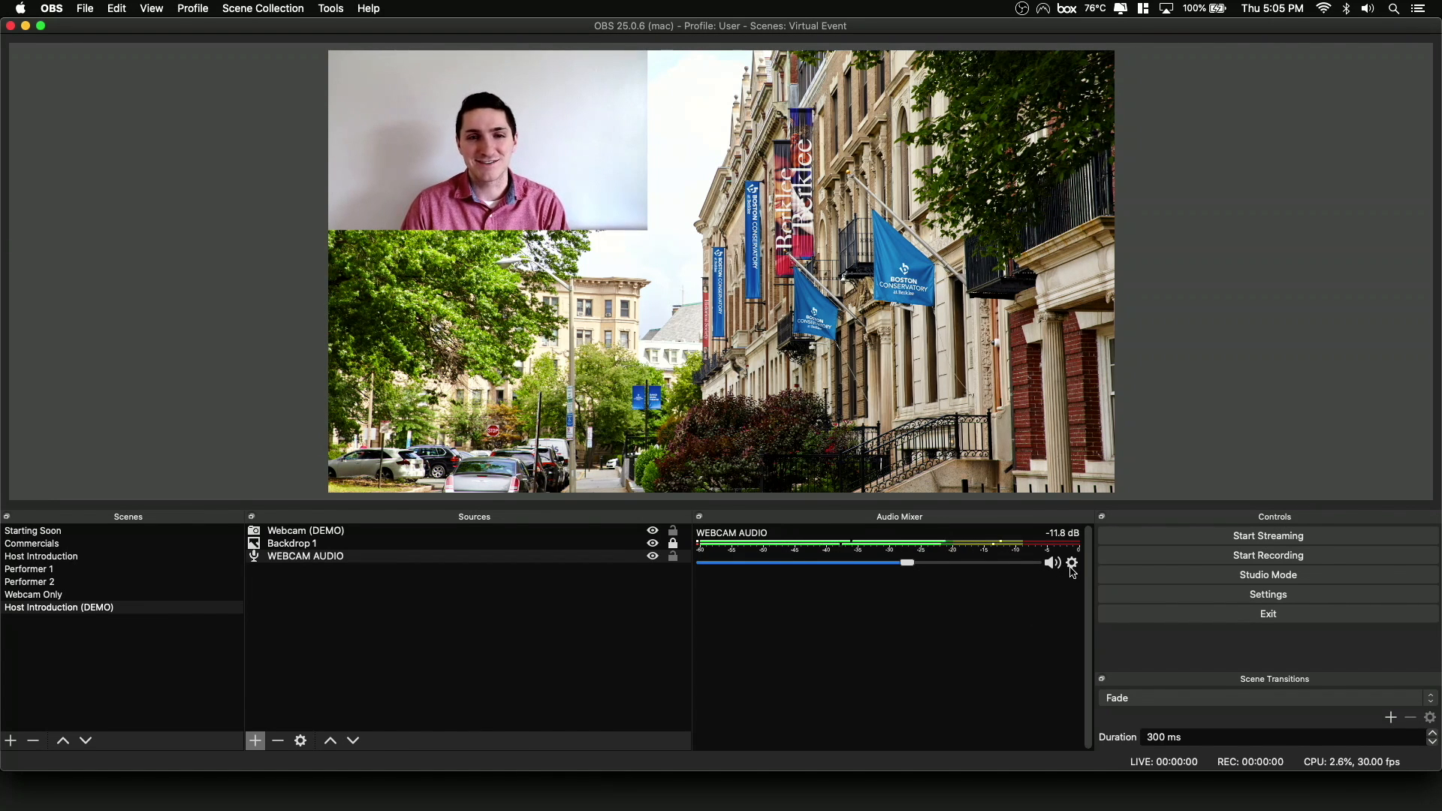
Review the WEBCAM AUDIO source's audio monitoring options and set its sync offset to 100 ms in the advanced audio properties.
left_click(1072, 564)
left_click(1112, 743)
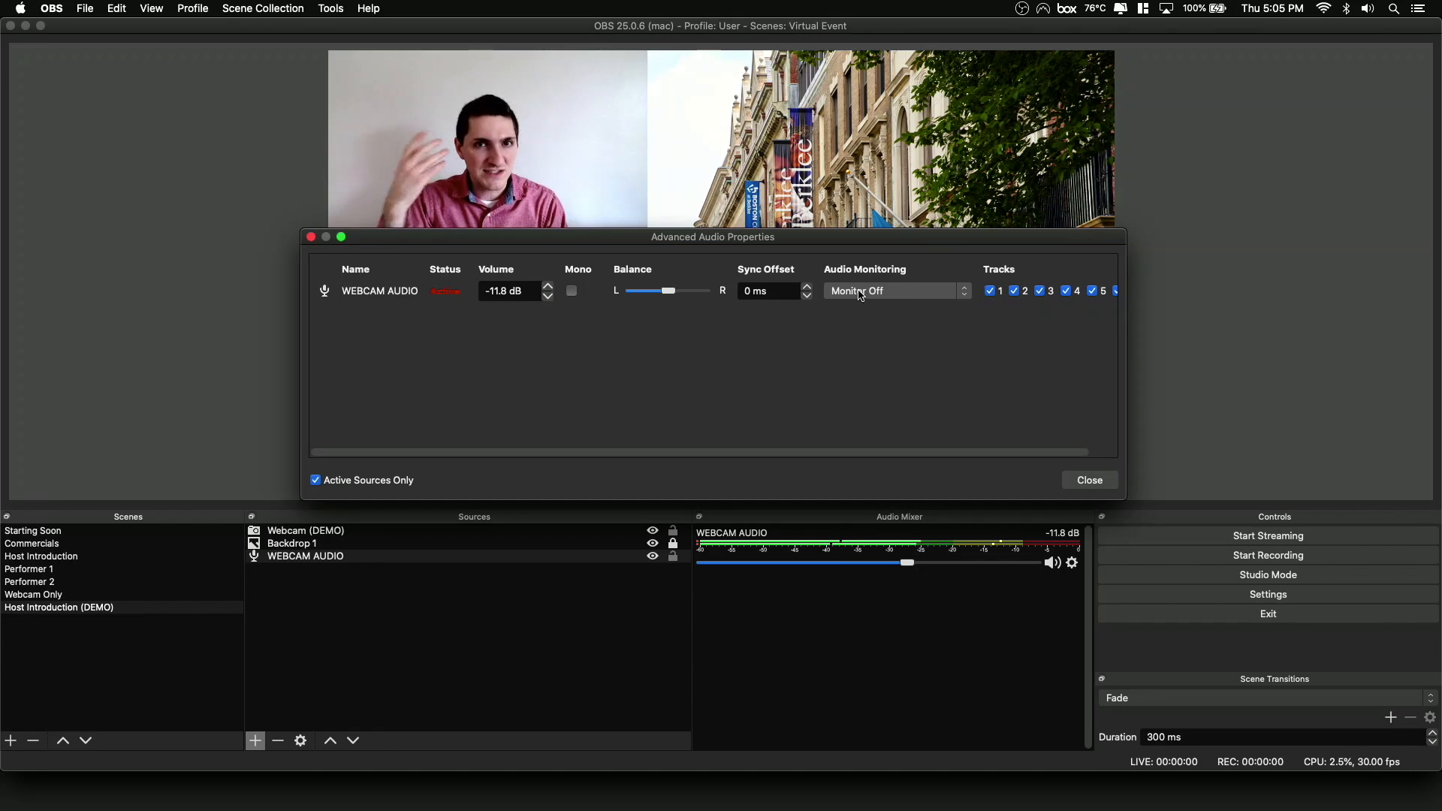
left_click(862, 293)
left_click(870, 361)
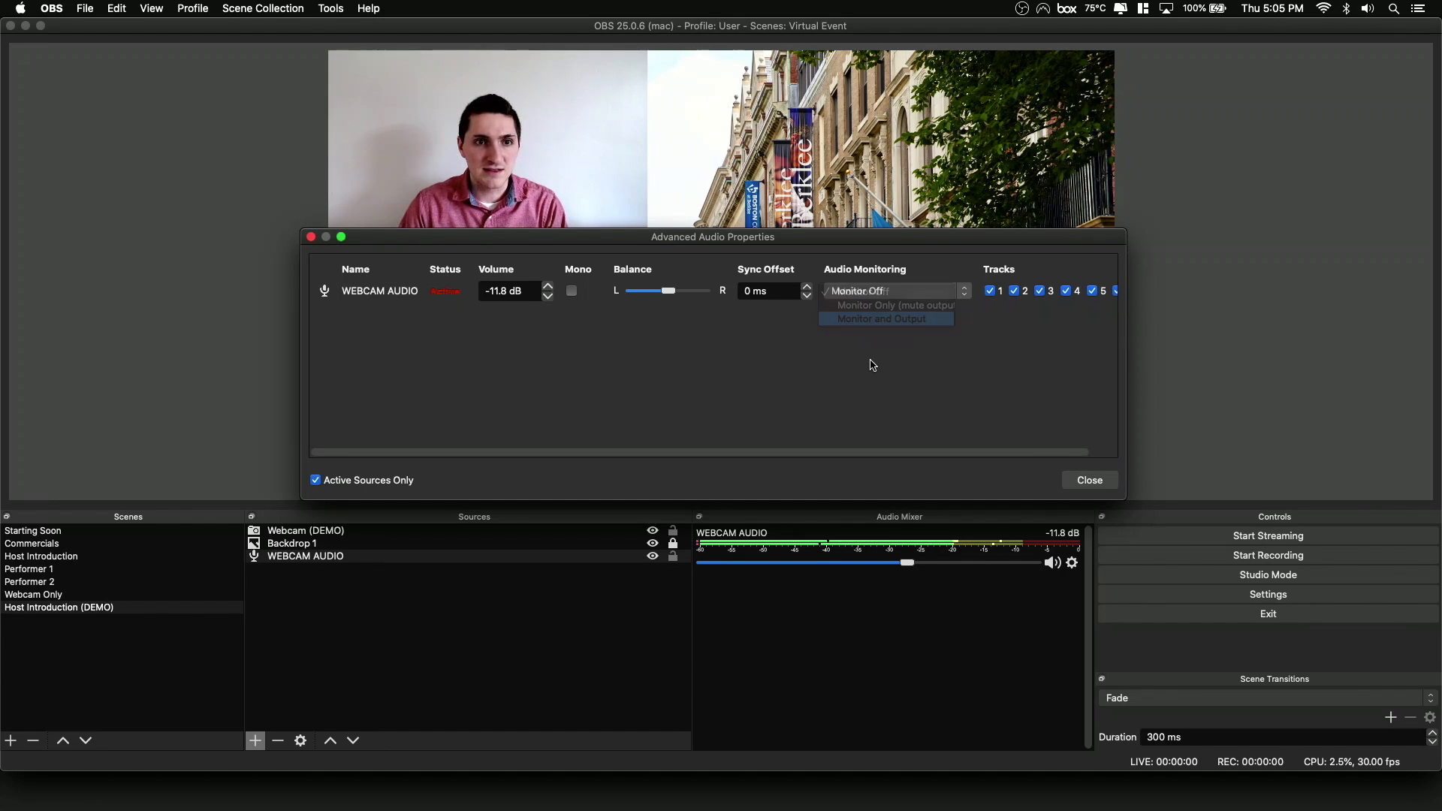
left_click_drag(775, 290, 742, 289)
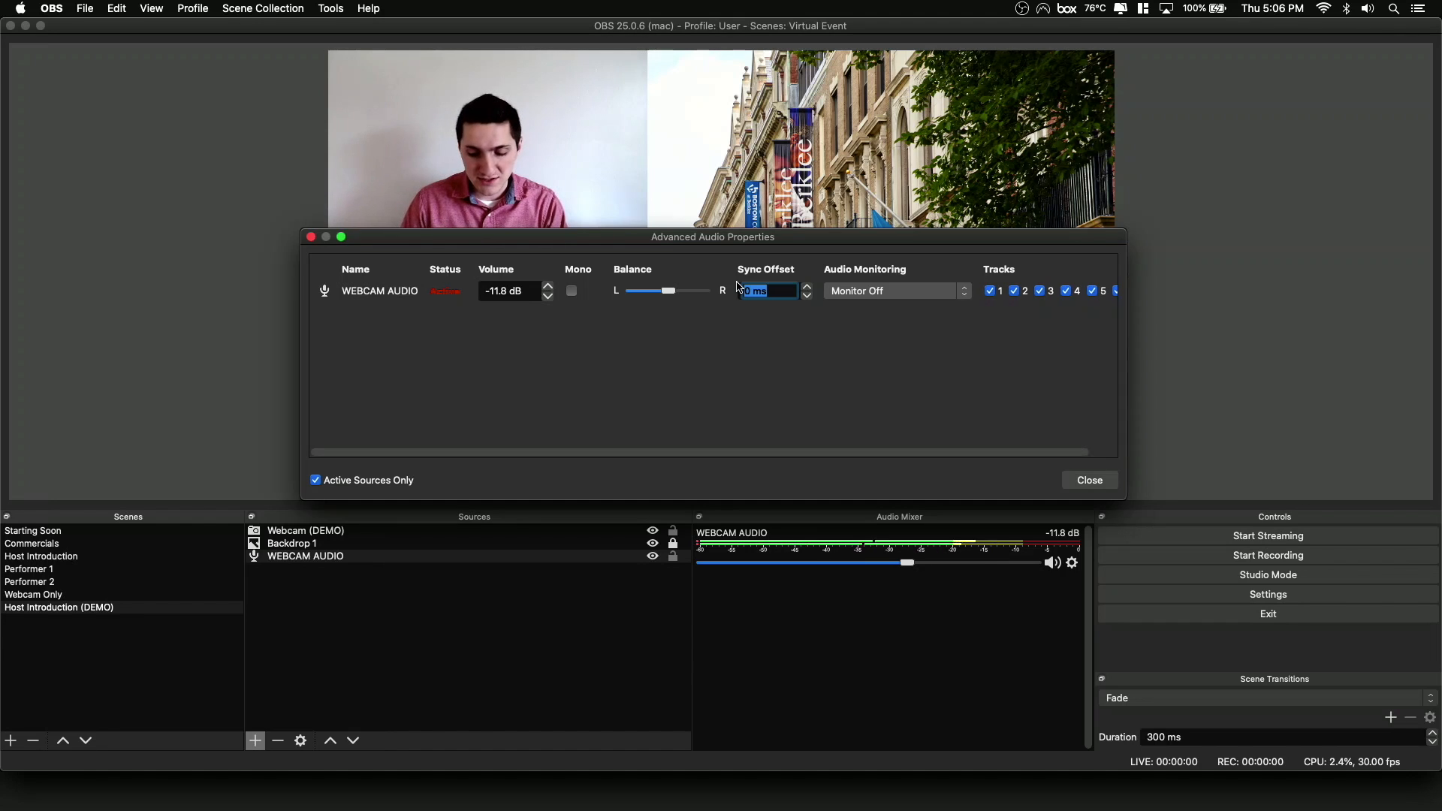
type("100")
left_click(802, 327)
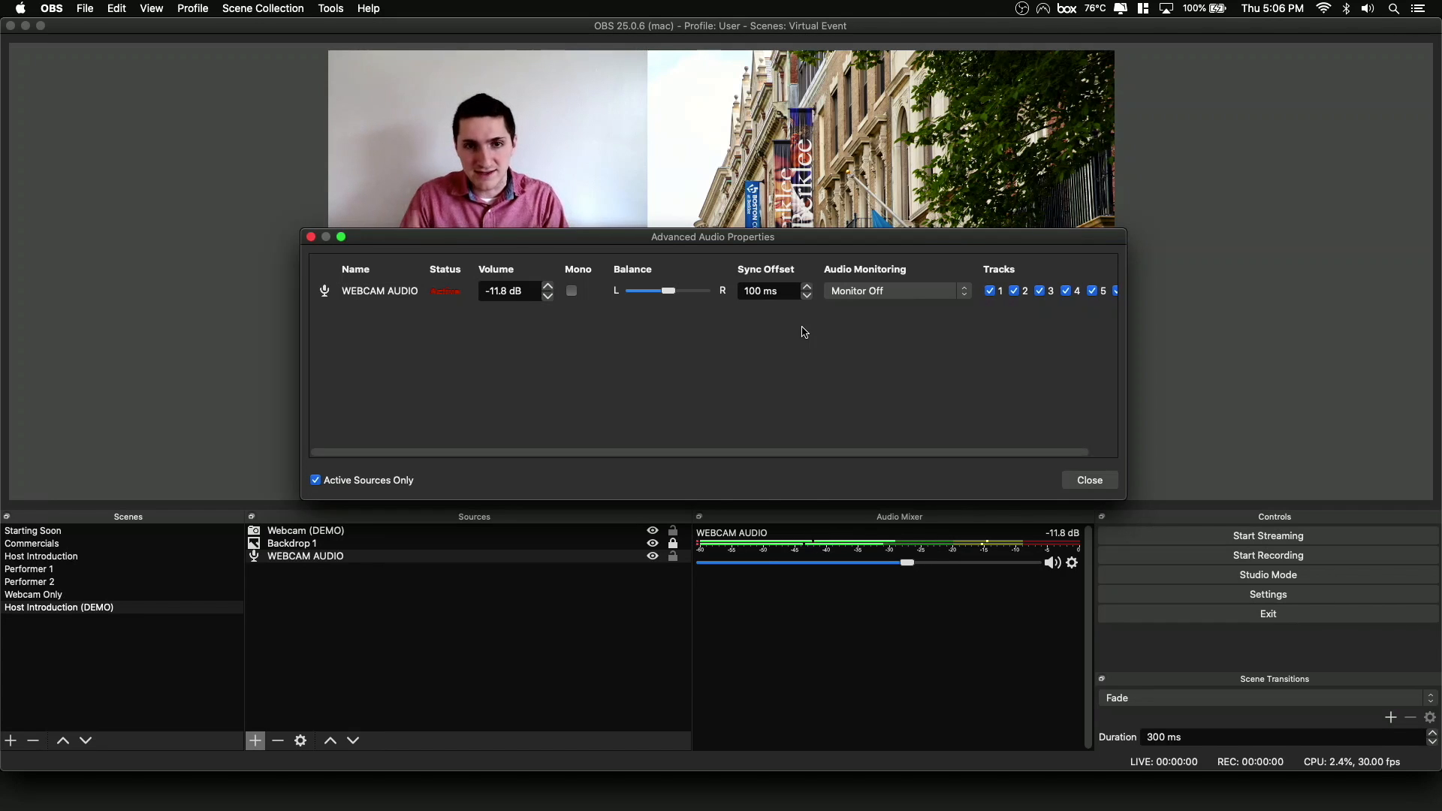
left_click(1088, 485)
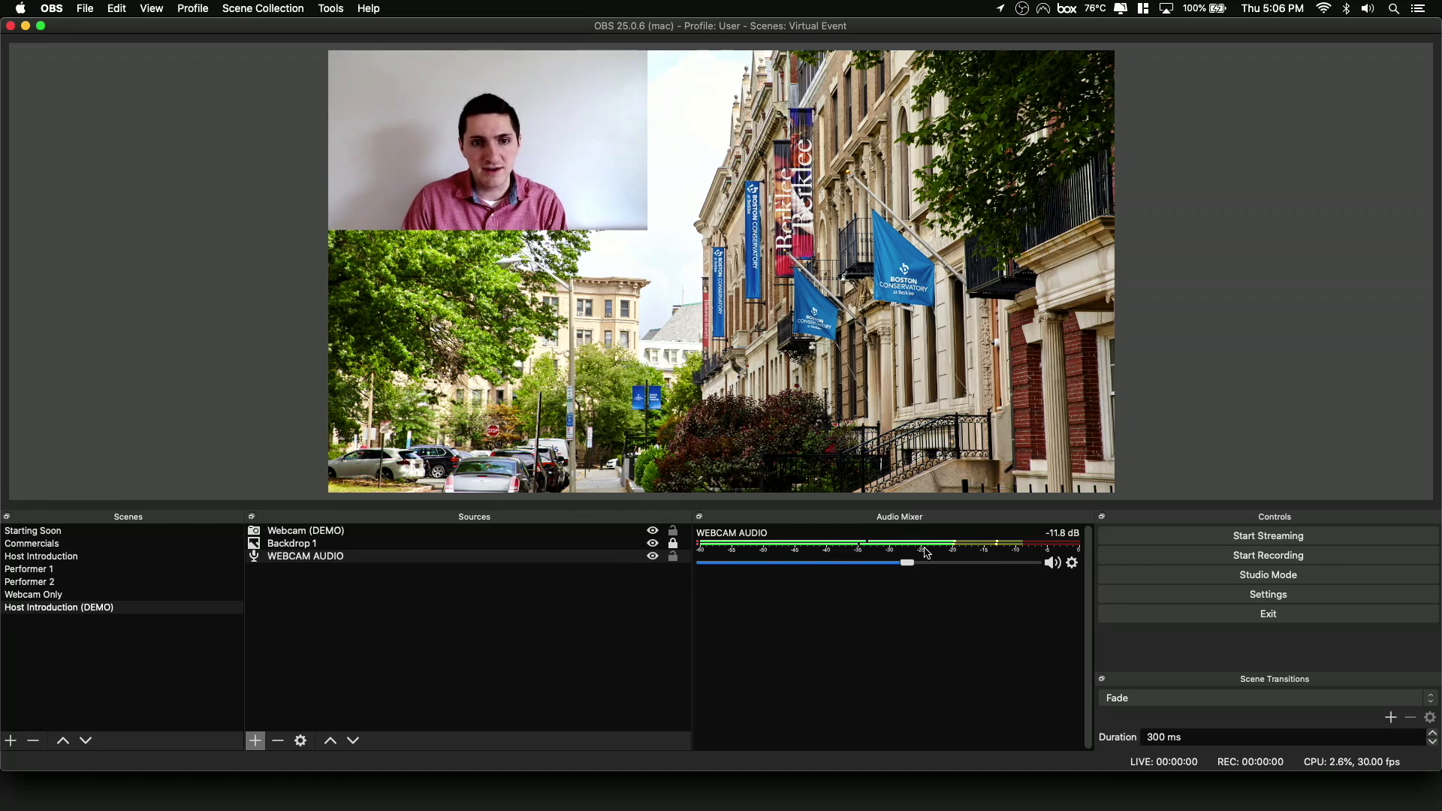
left_click(541, 187)
left_click_drag(541, 187, 610, 291)
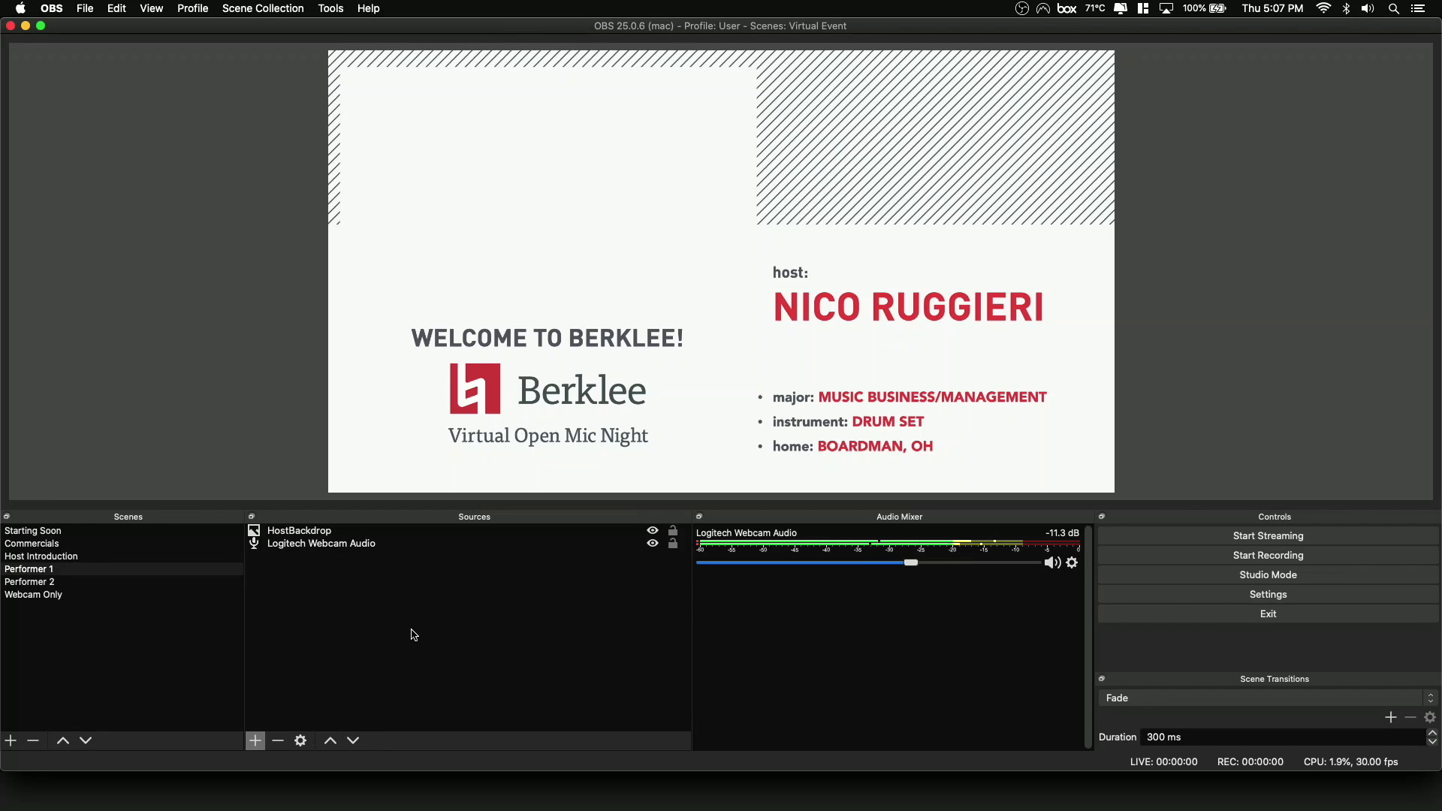
left_click(360, 533)
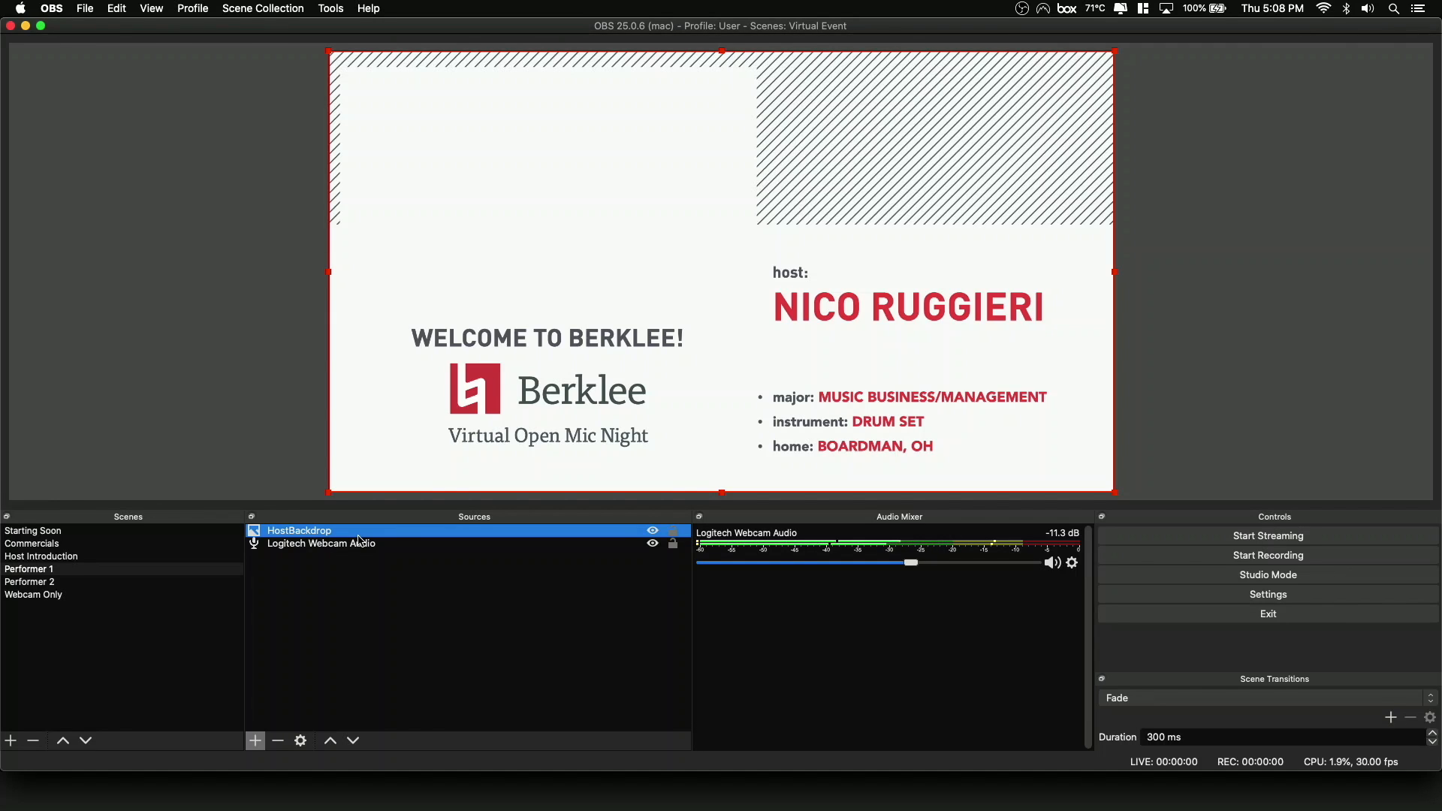
left_click(256, 743)
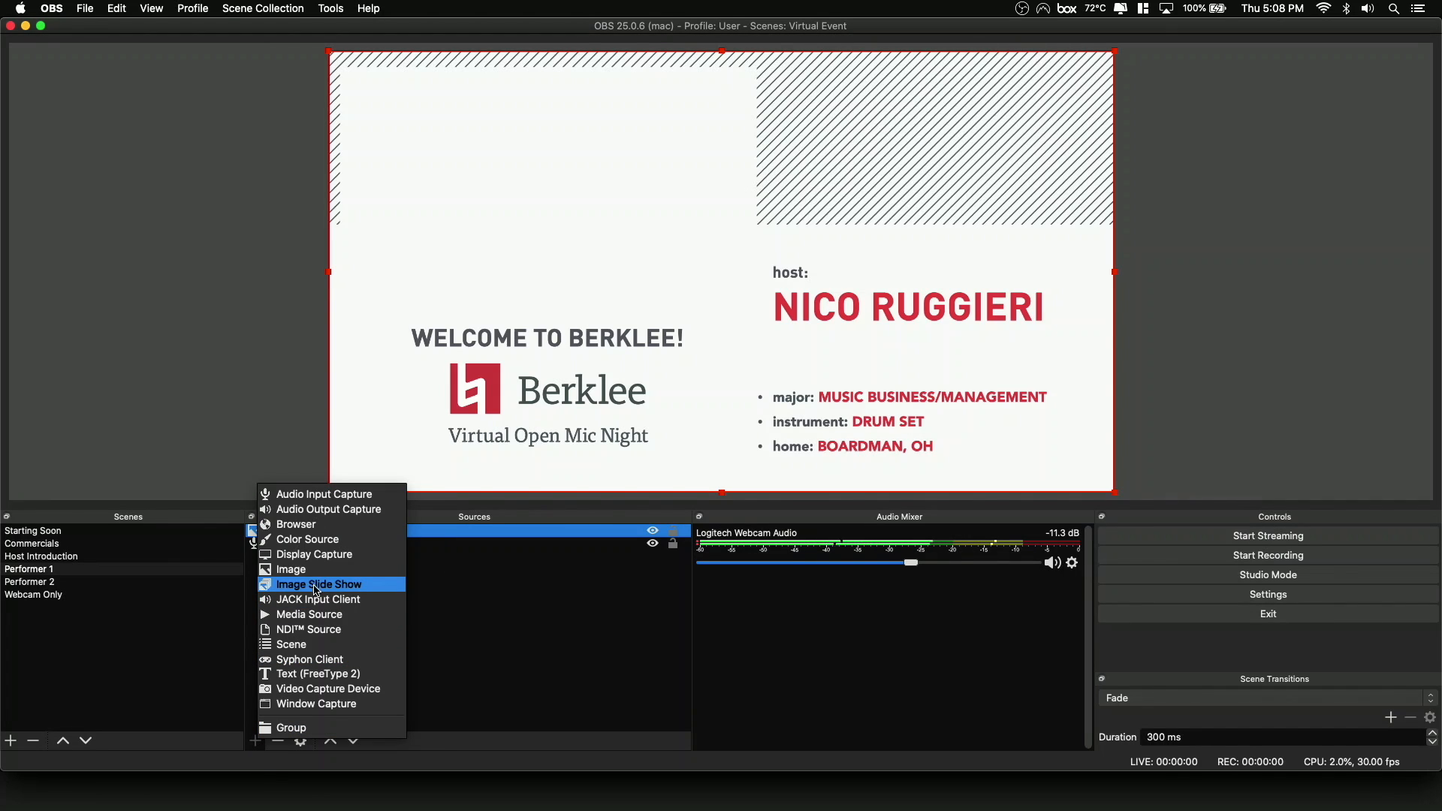
left_click(312, 573)
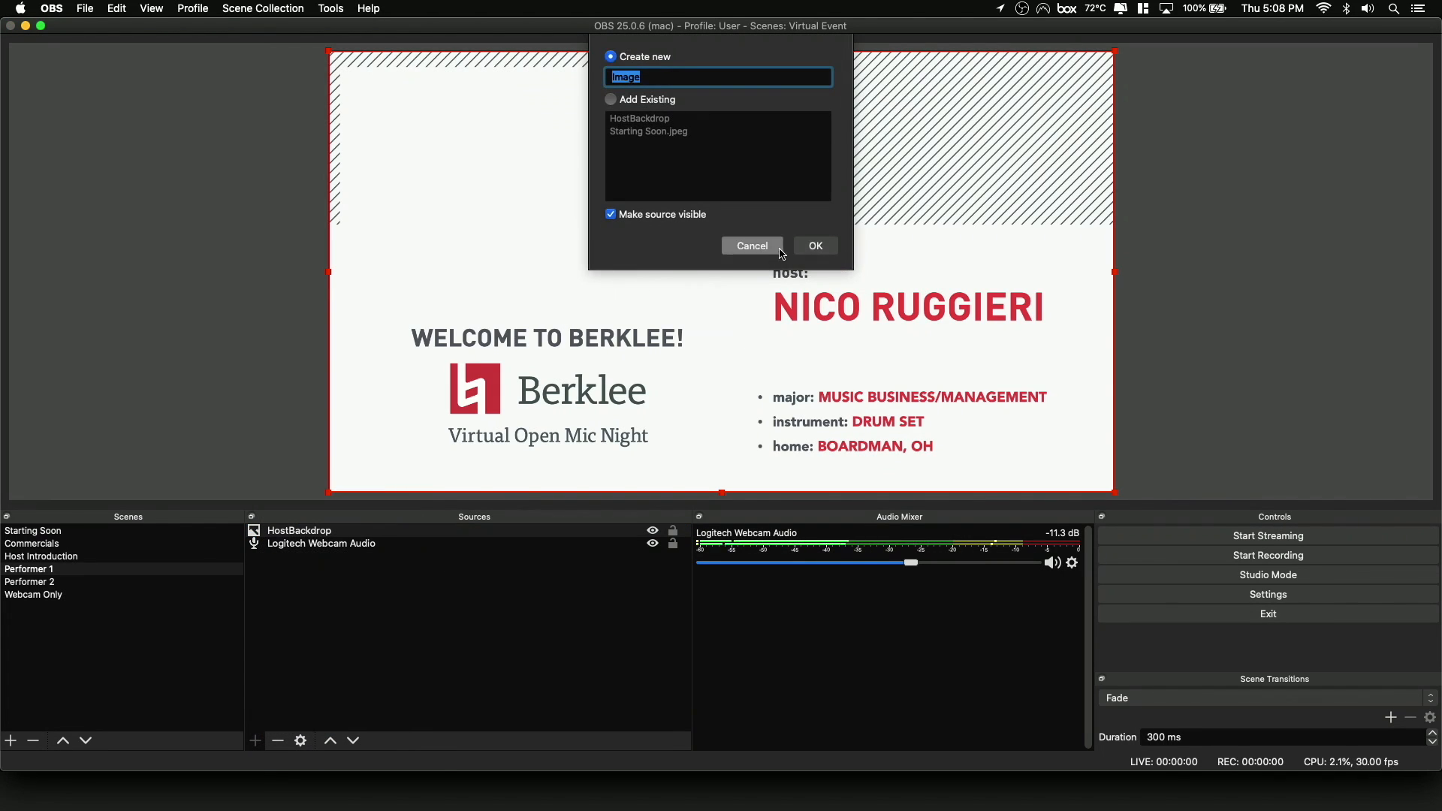
left_click(816, 243)
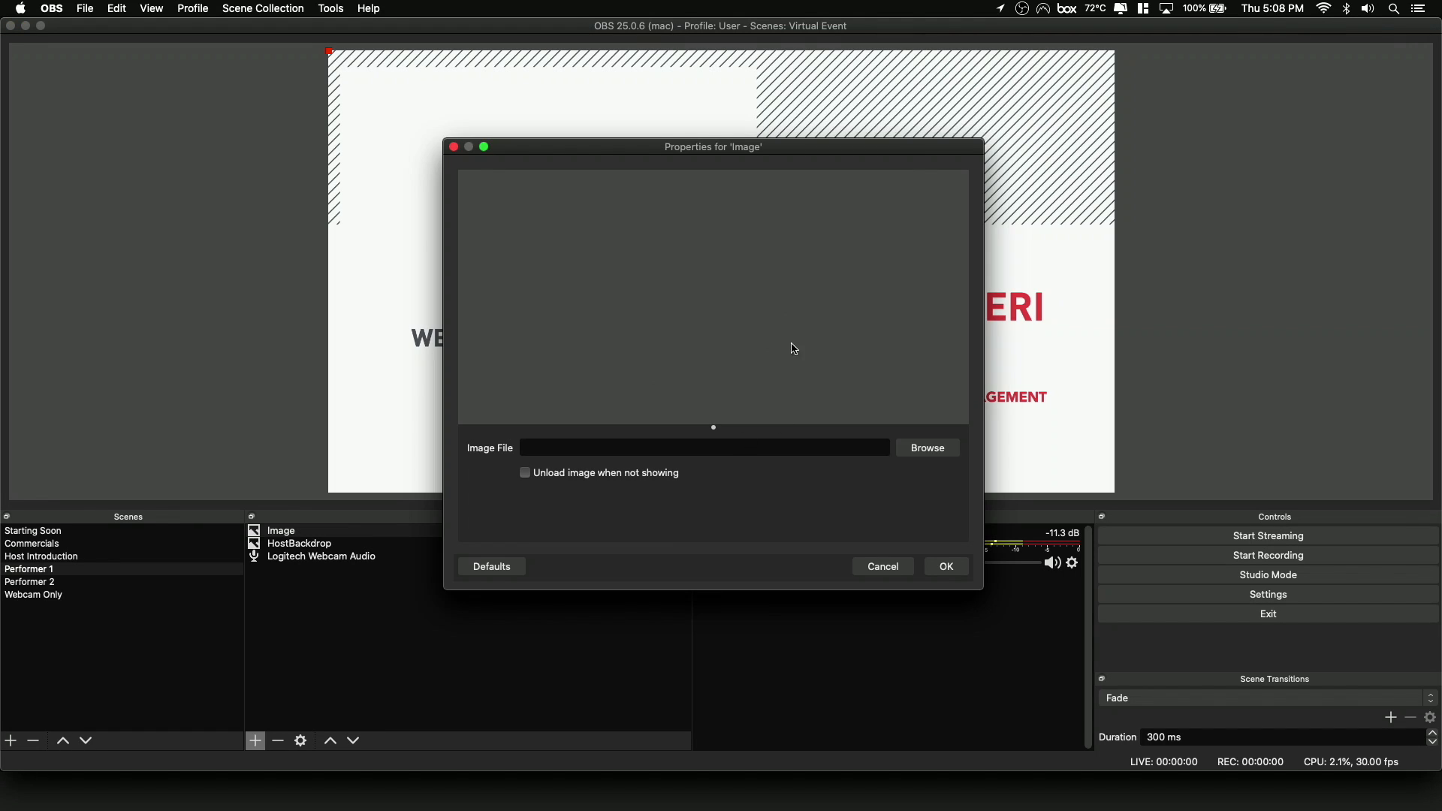
left_click(884, 567)
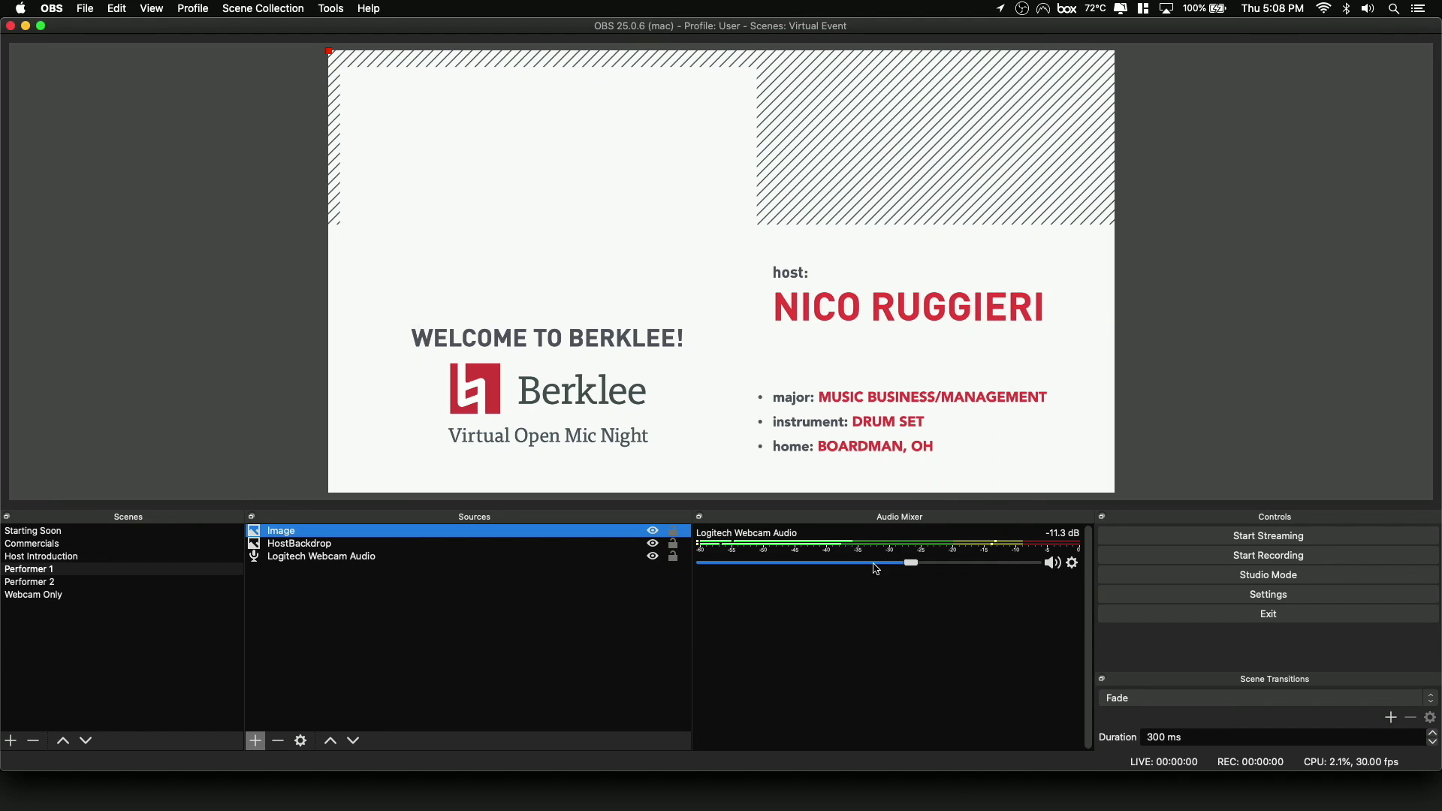
left_click(278, 742)
left_click(817, 392)
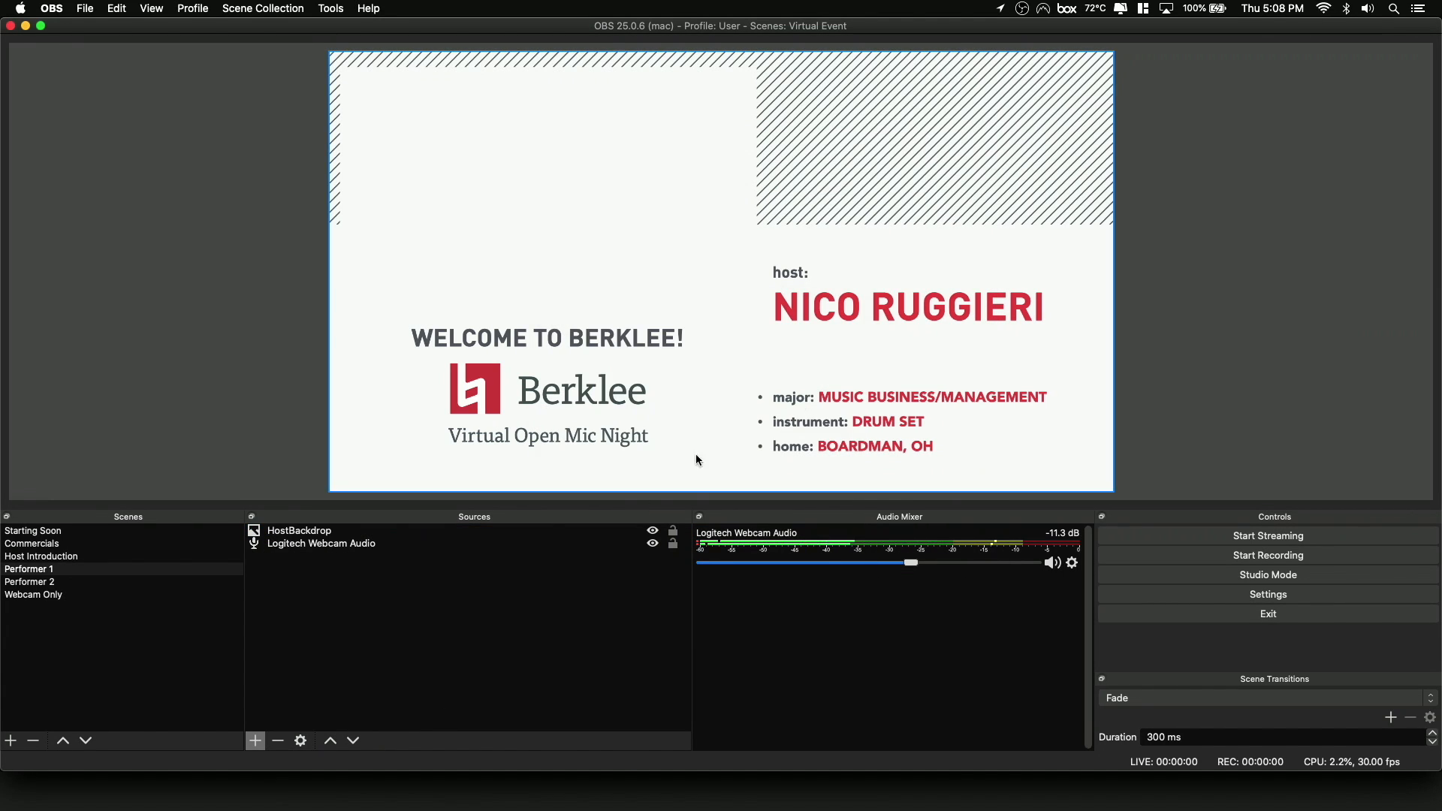
Remove the Logitech Webcam Audio source from the Performer 1 scene.
left_click(459, 535)
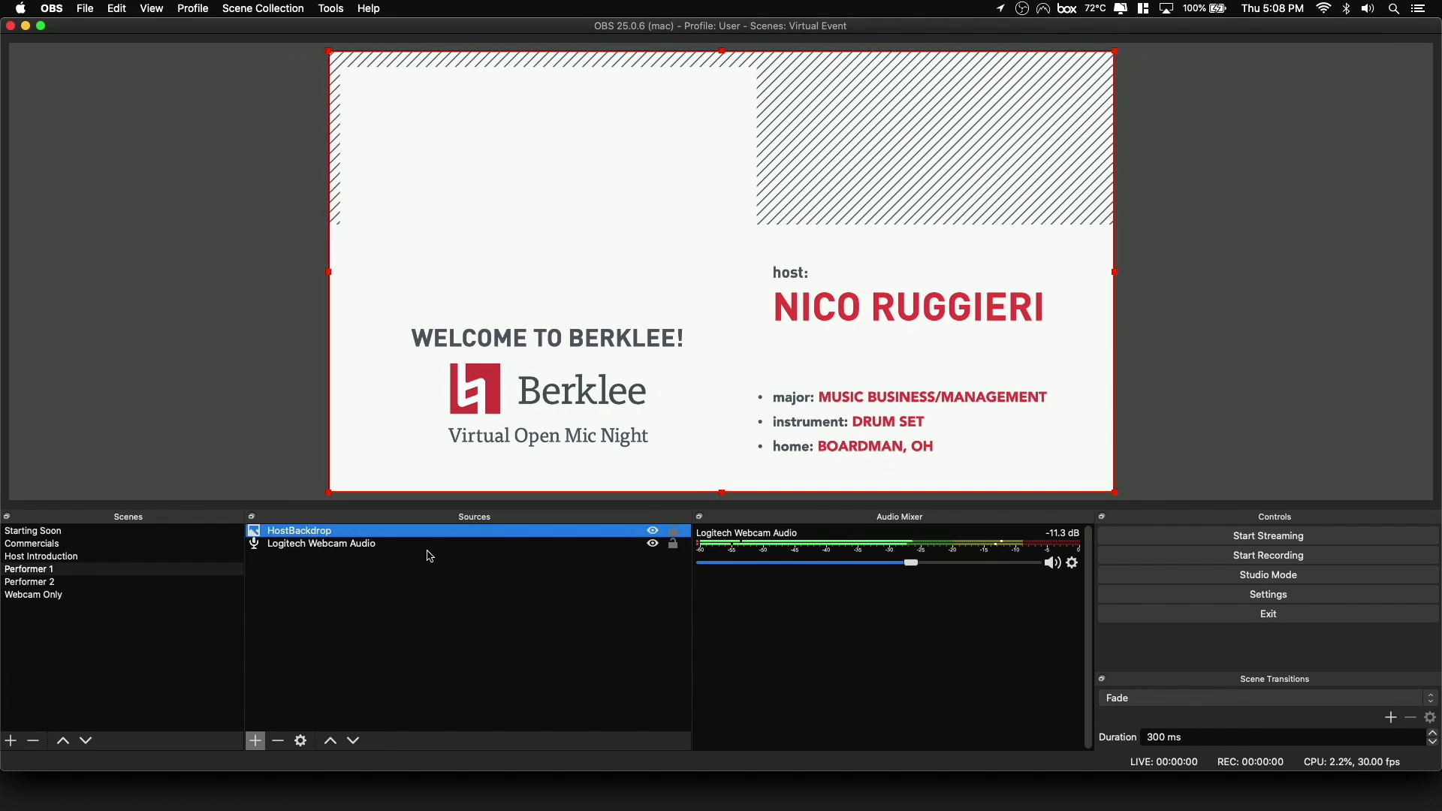
left_click(426, 549)
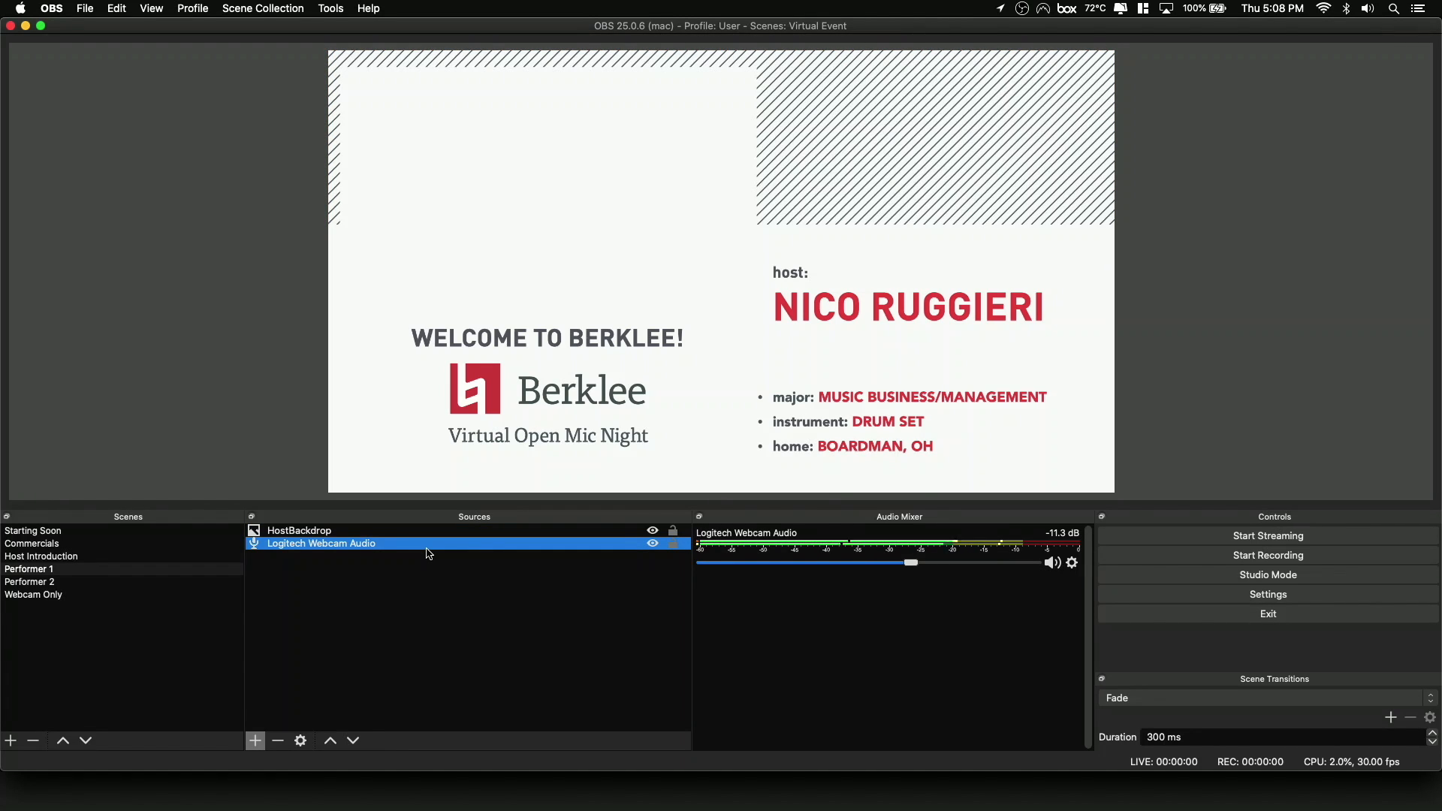
left_click(279, 741)
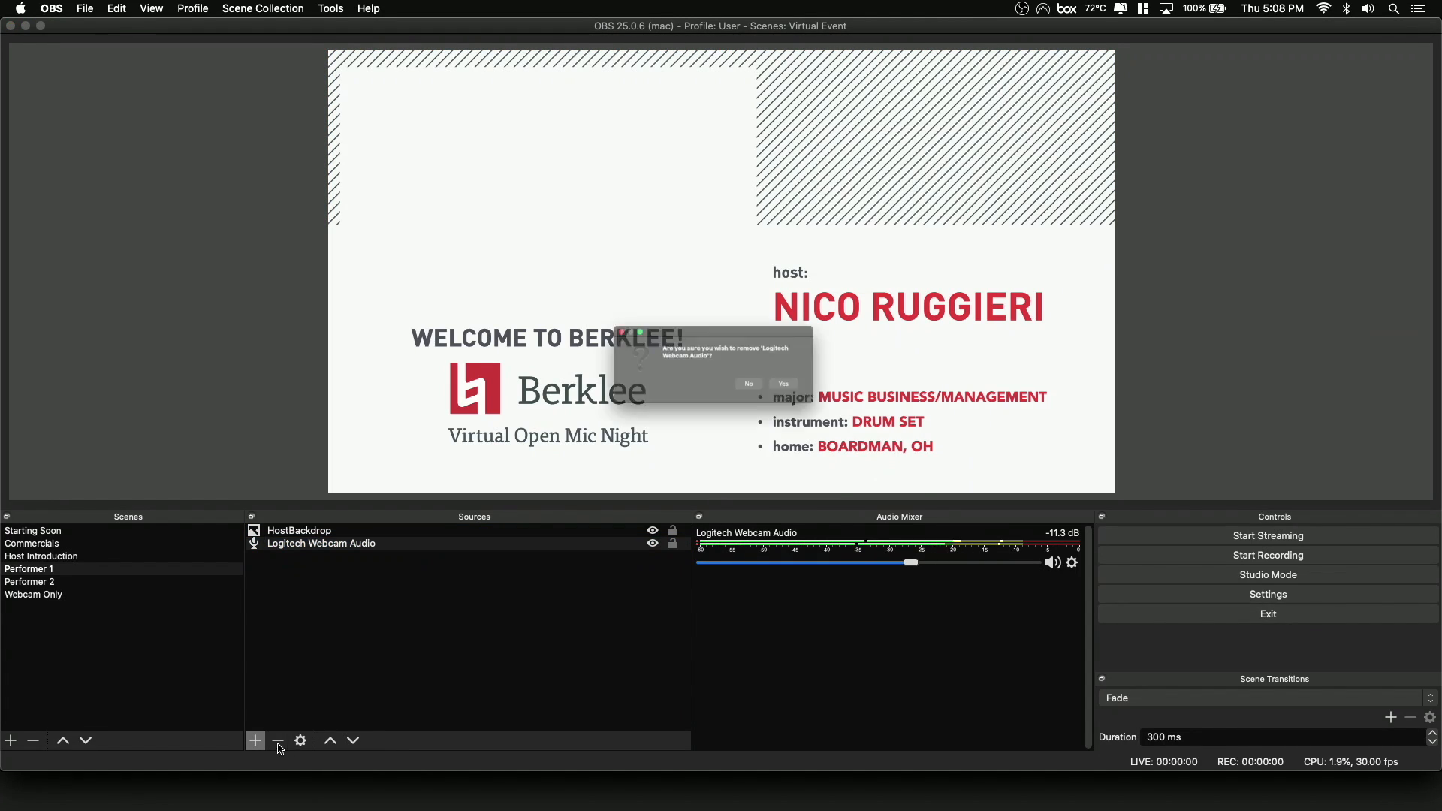
left_click(826, 396)
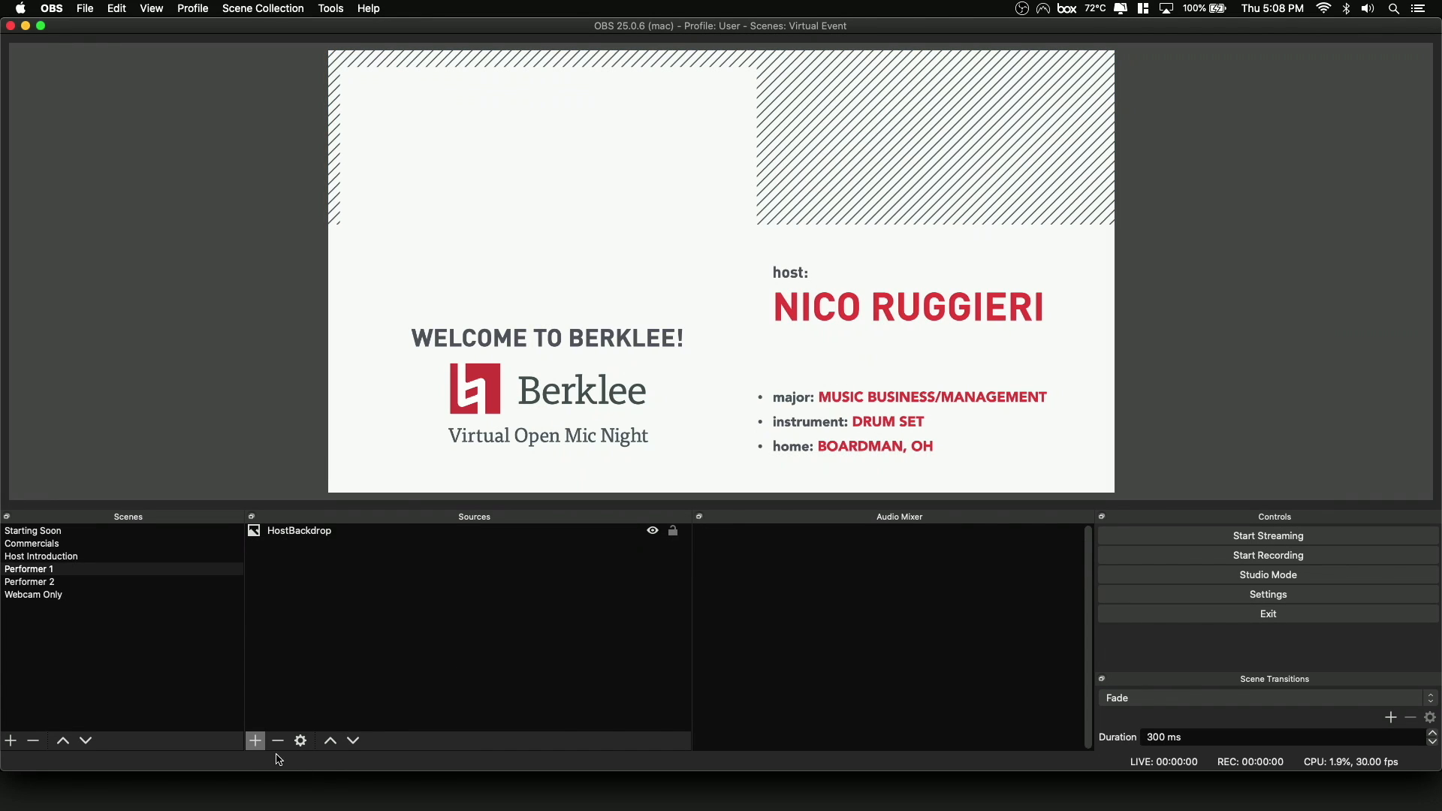
Add a new Media Source with the default name to the Performer 1 scene.
left_click(255, 742)
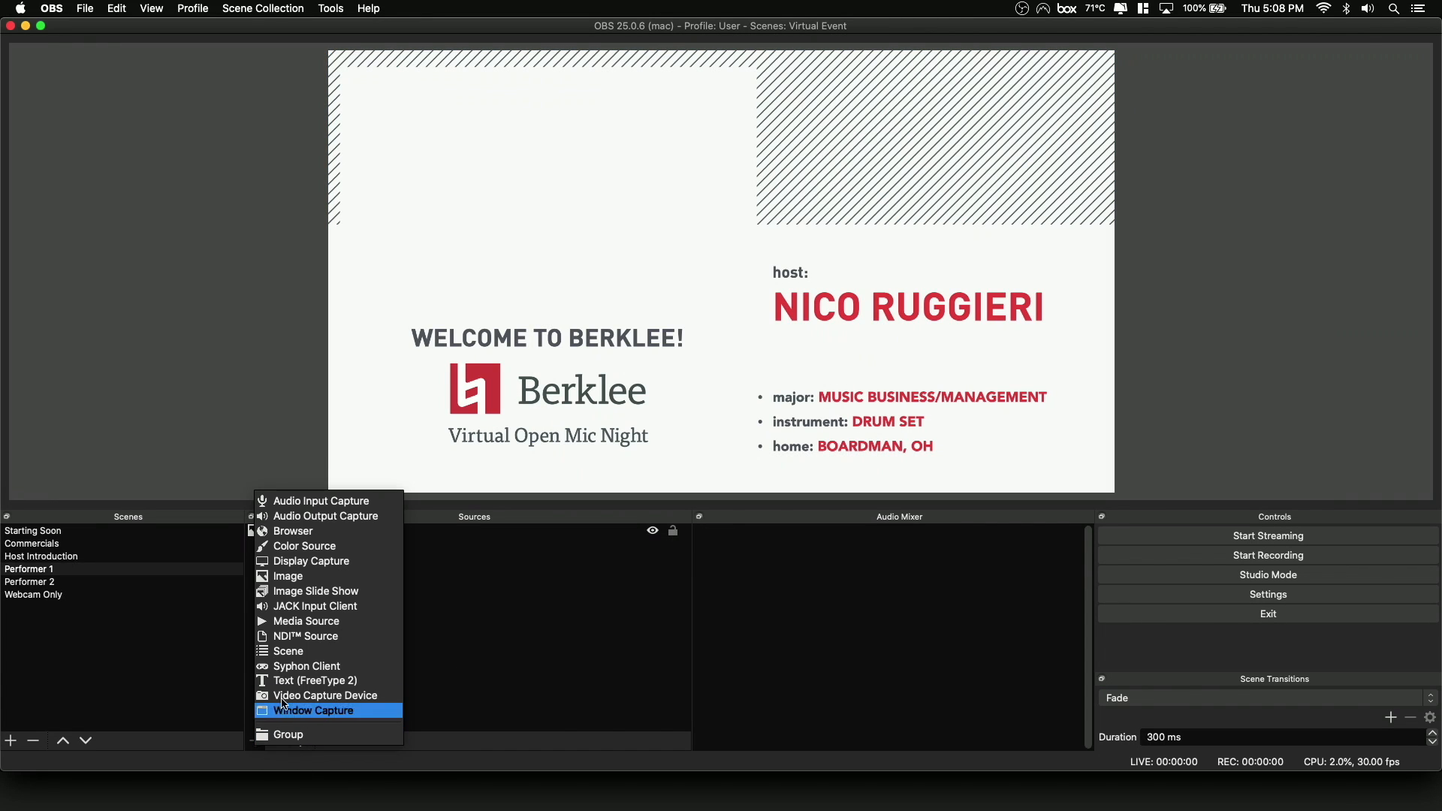
left_click(308, 622)
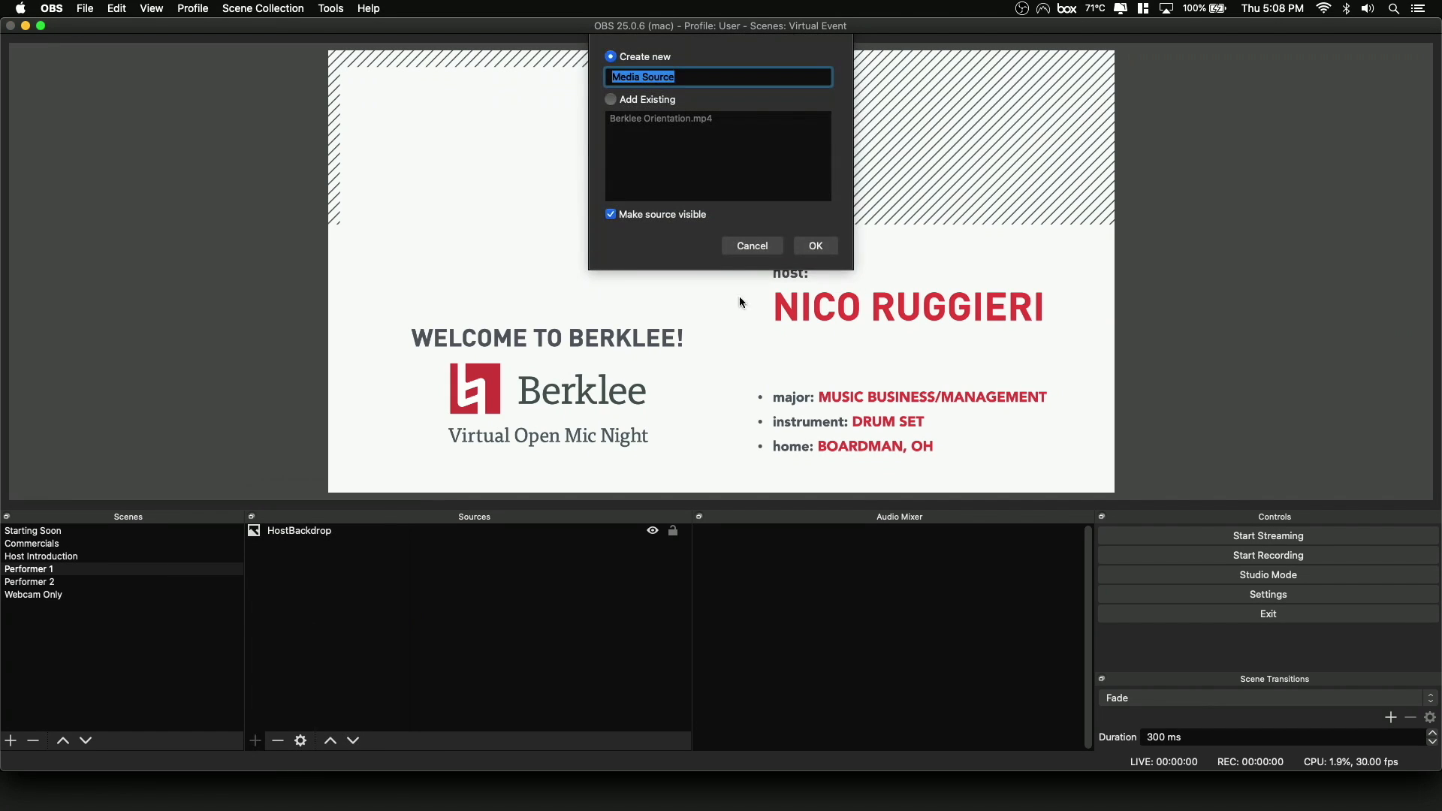
left_click(824, 254)
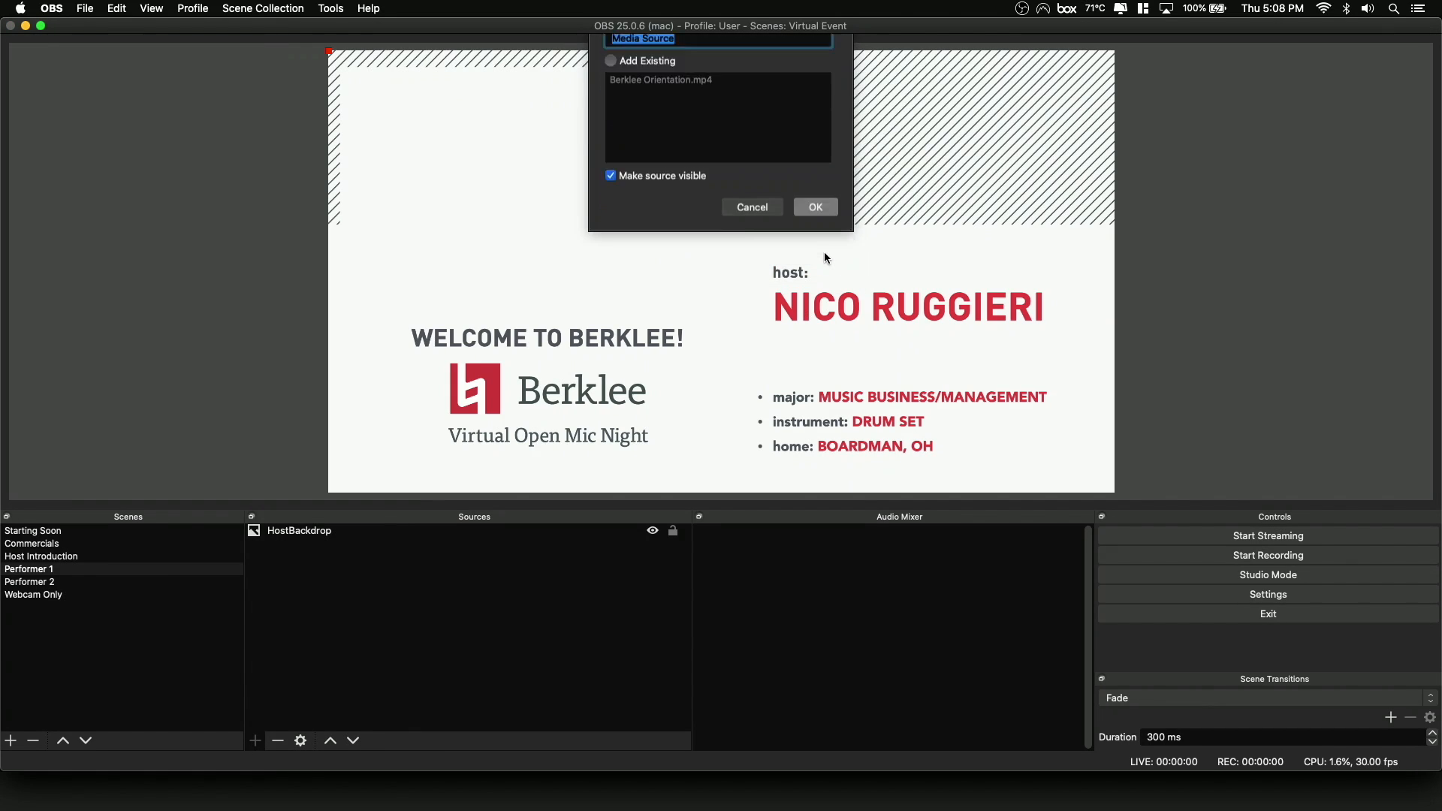
Load the "Make It" MP4 performance video from the Downloads folder into the media source, keeping the default playback options.
left_click(916, 449)
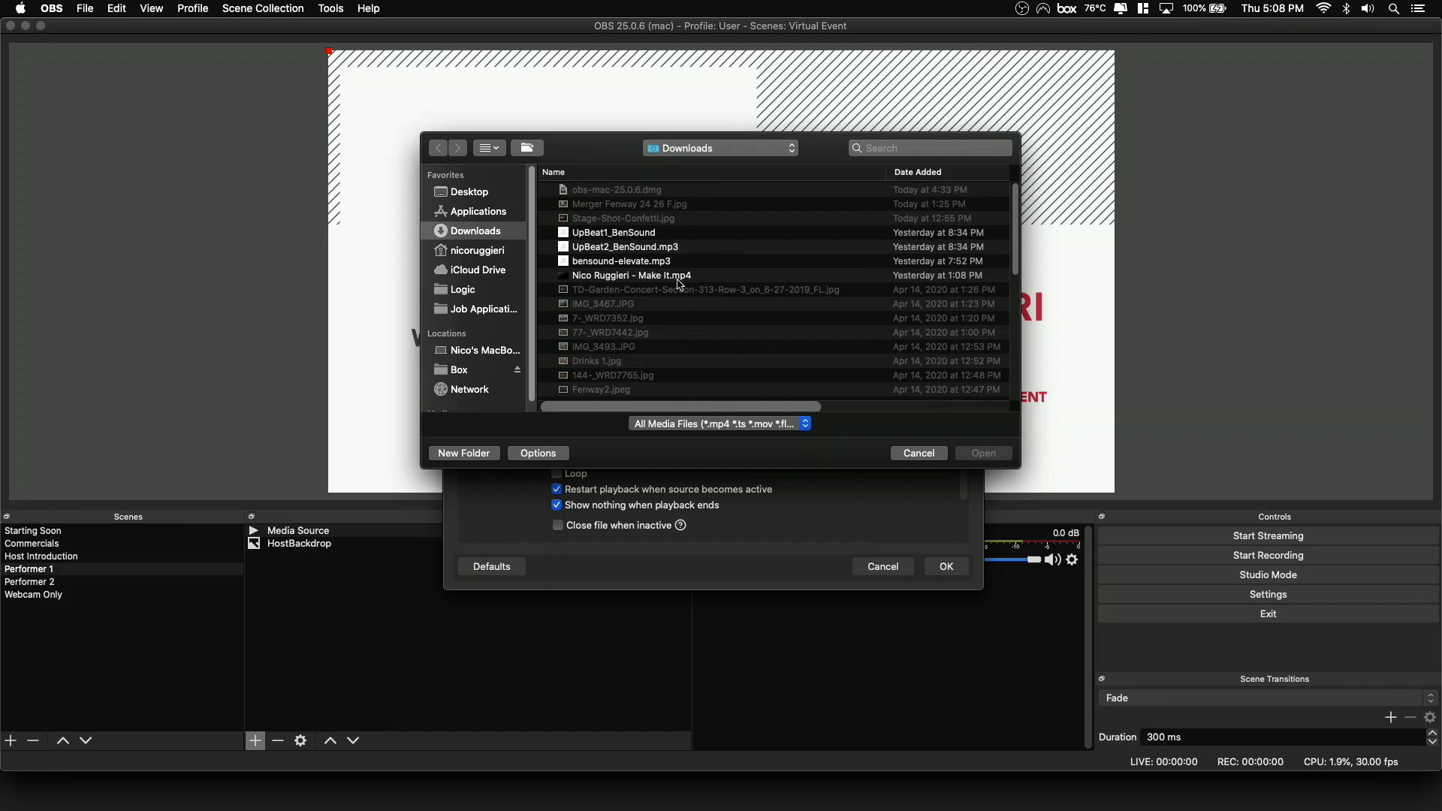
left_click(712, 280)
double_click(714, 278)
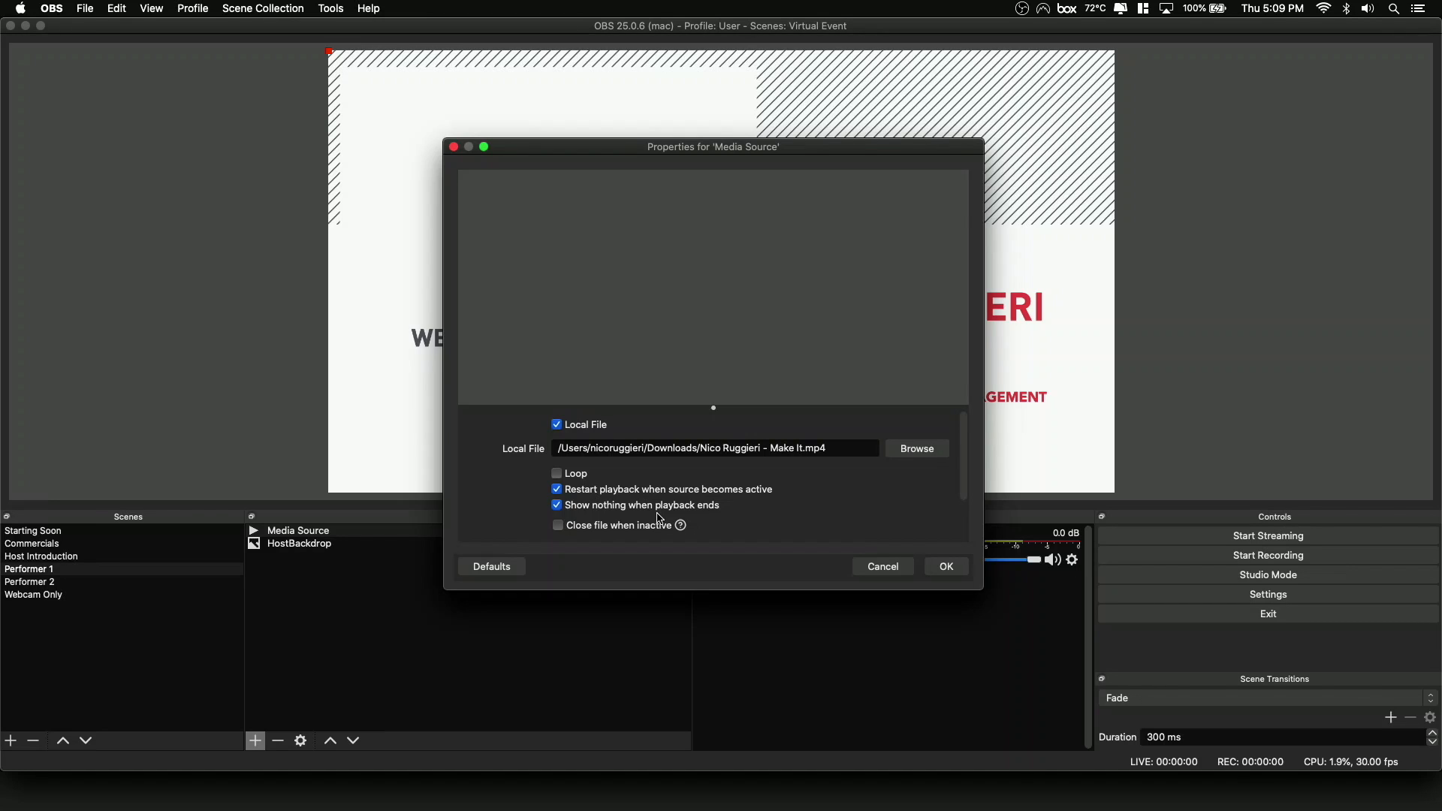
scroll(669, 516, "down", 3)
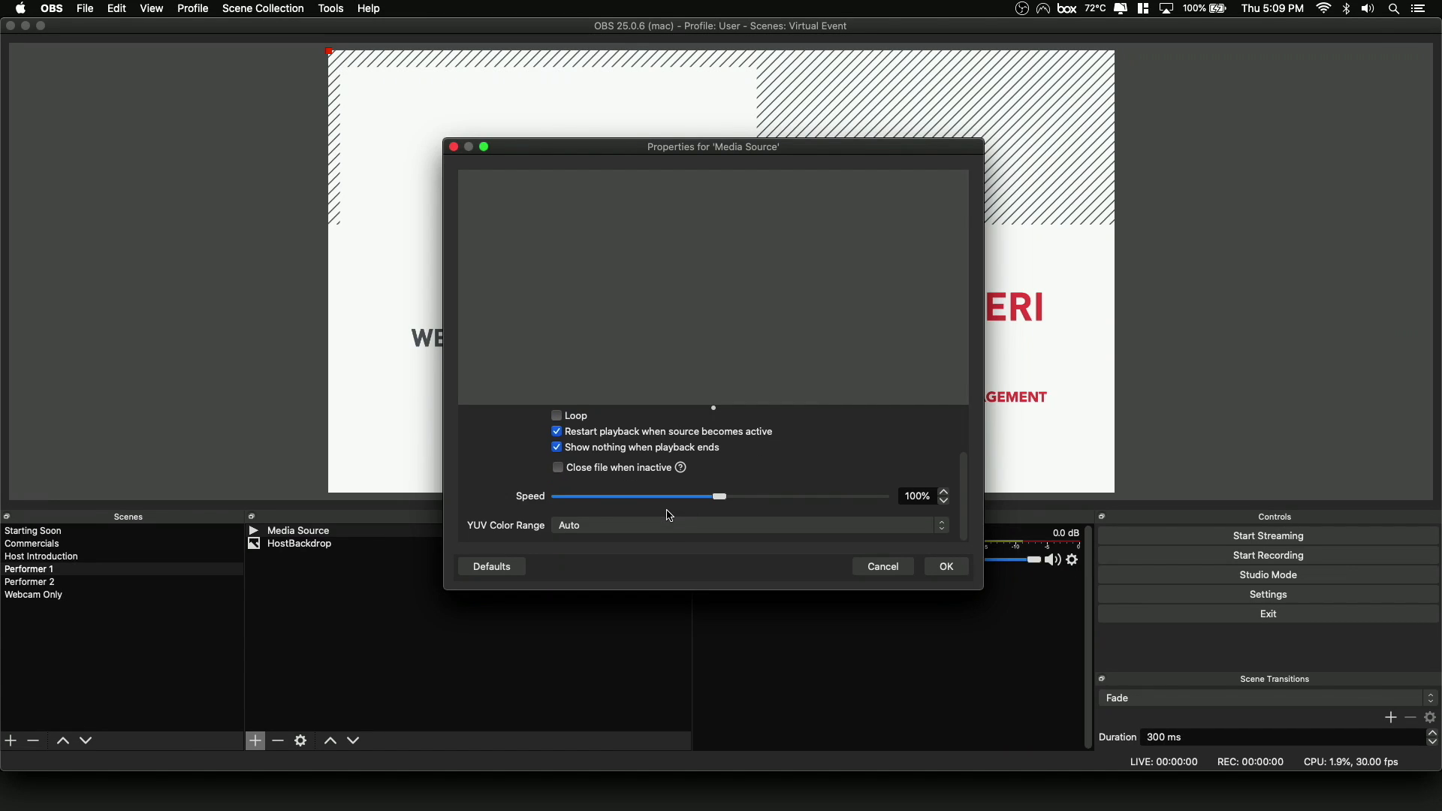
scroll(669, 516, "up", 3)
scroll(671, 516, "down", 3)
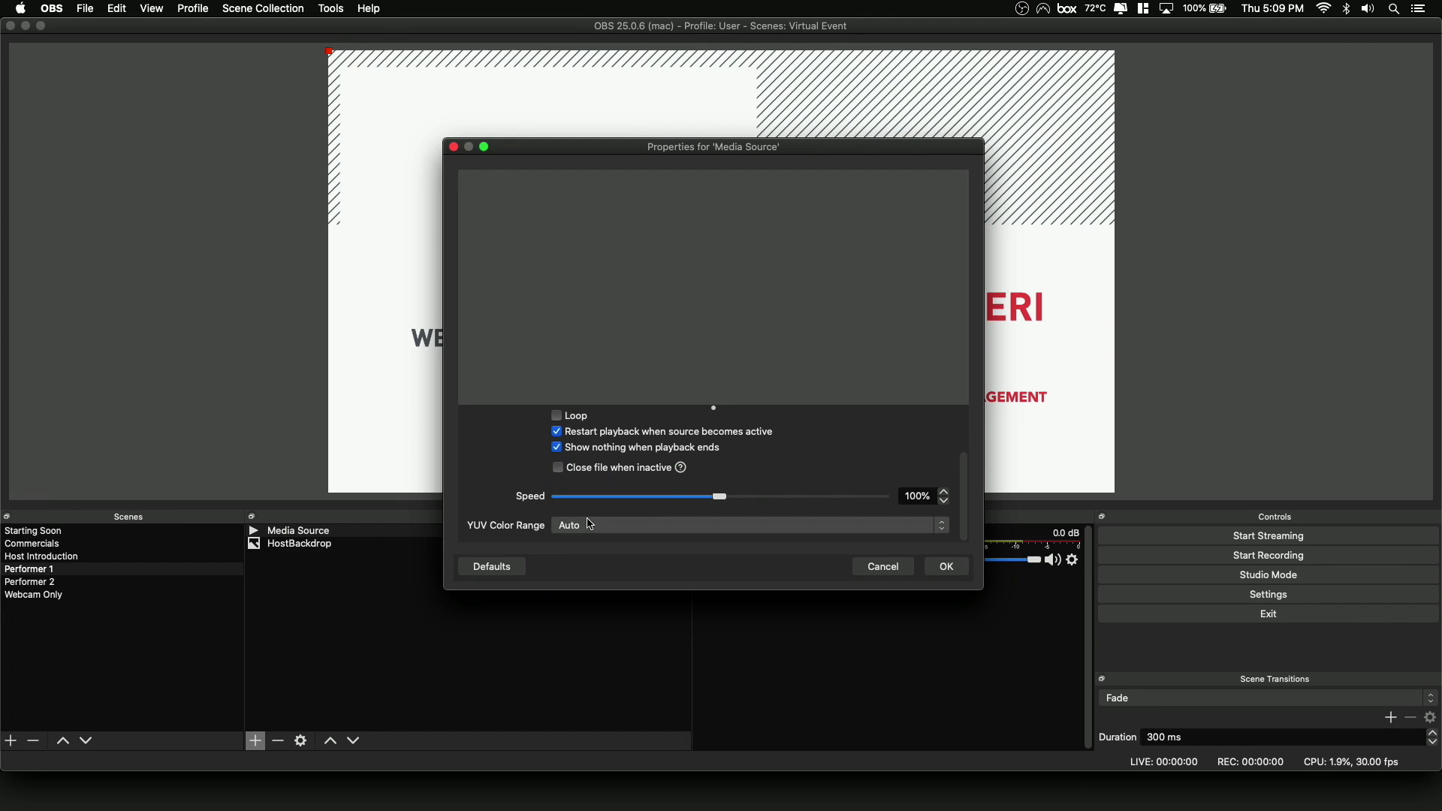
left_click(945, 567)
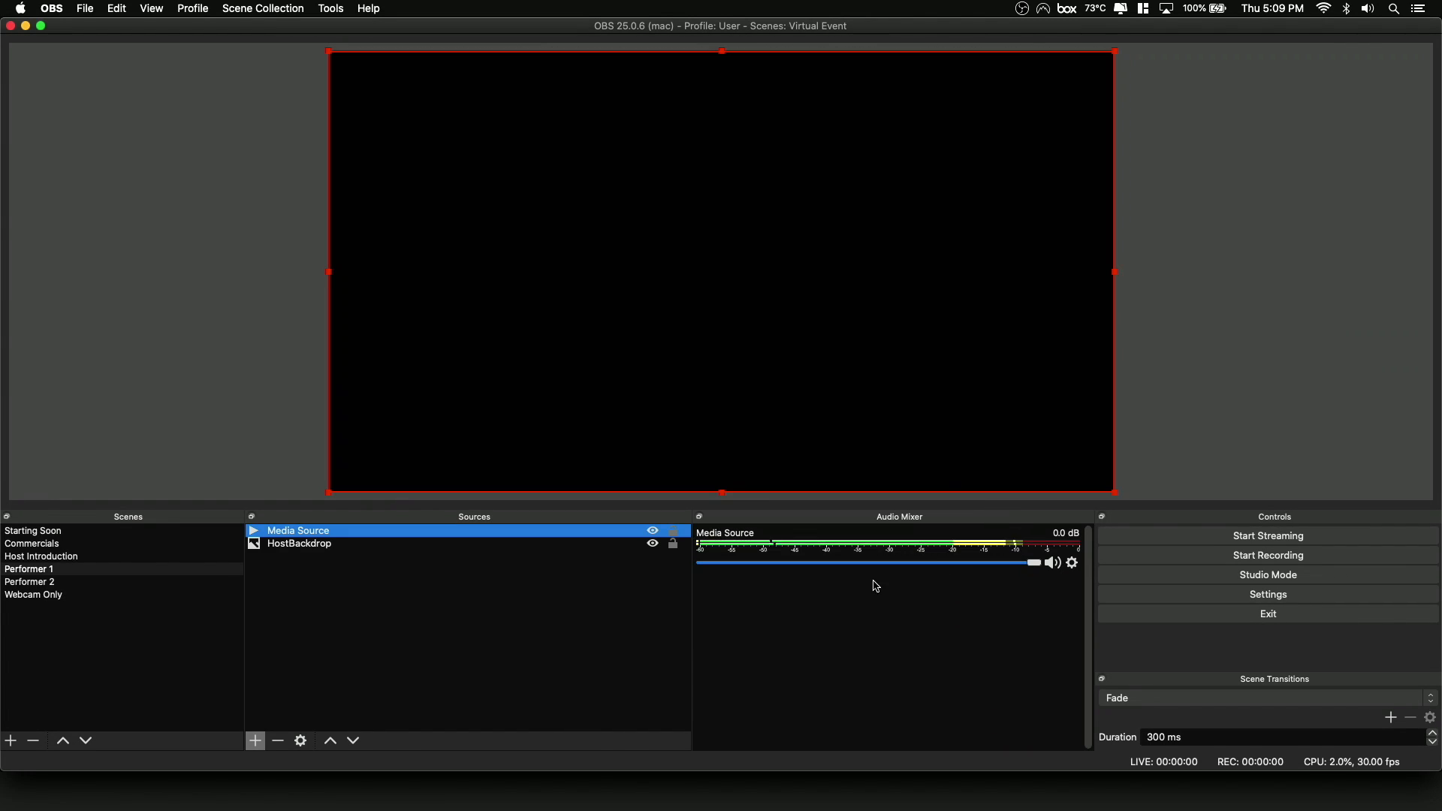
right_click(898, 383)
mouse_move(975, 316)
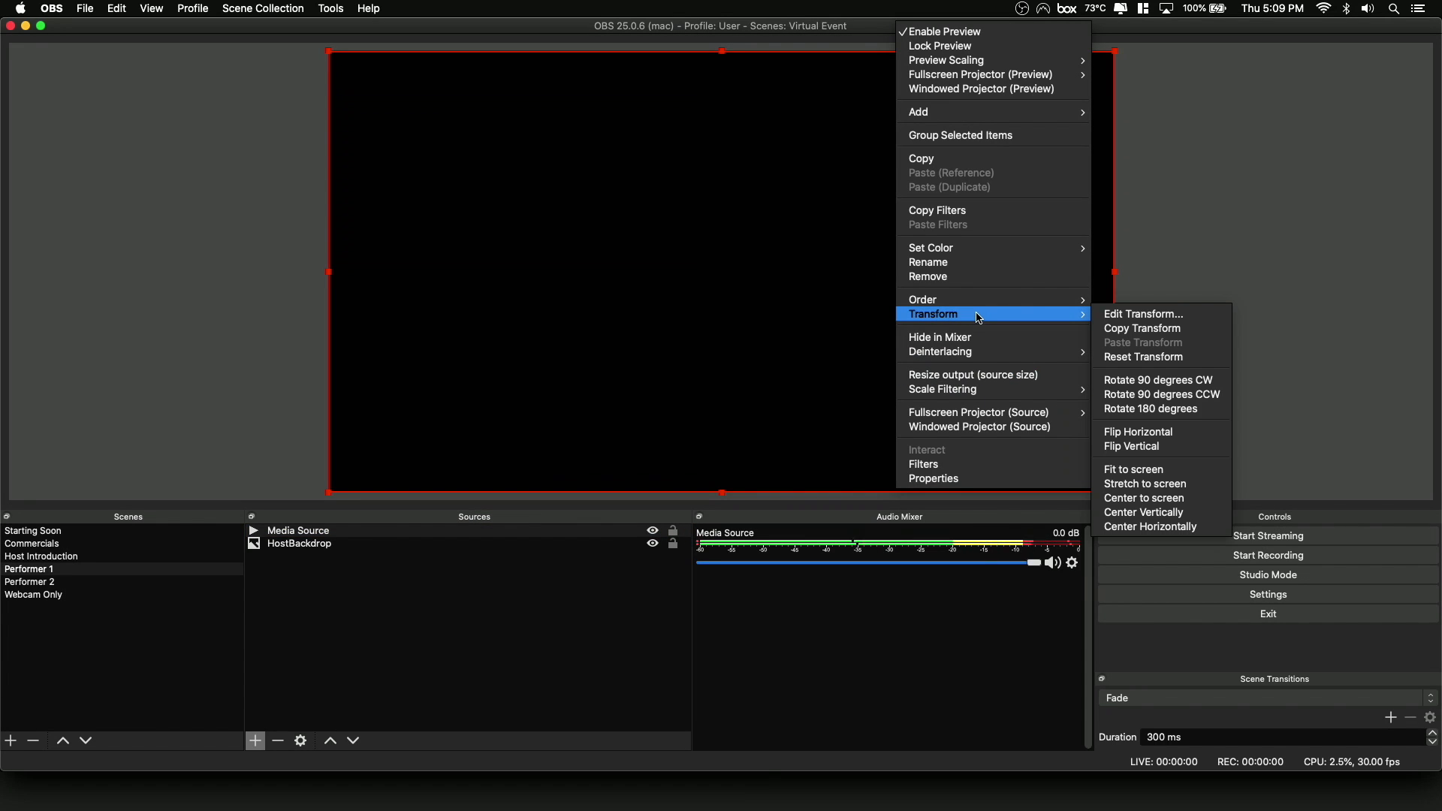
left_click(813, 322)
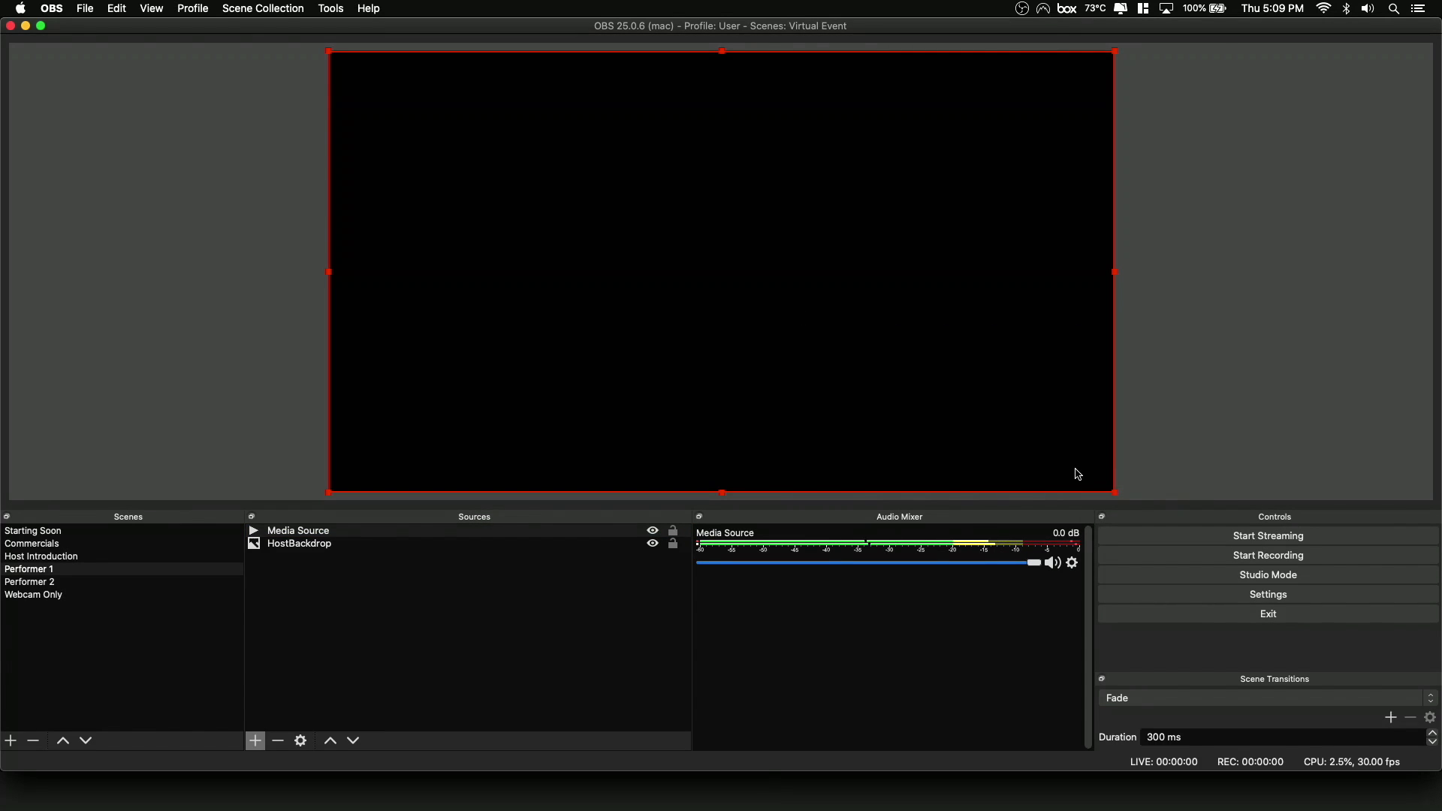
Scale down the performance video and place it in the backdrop's upper-left area, above the "WELCOME TO BERKLEE!" heading.
left_click_drag(1116, 493, 626, 217)
left_click_drag(496, 143, 516, 172)
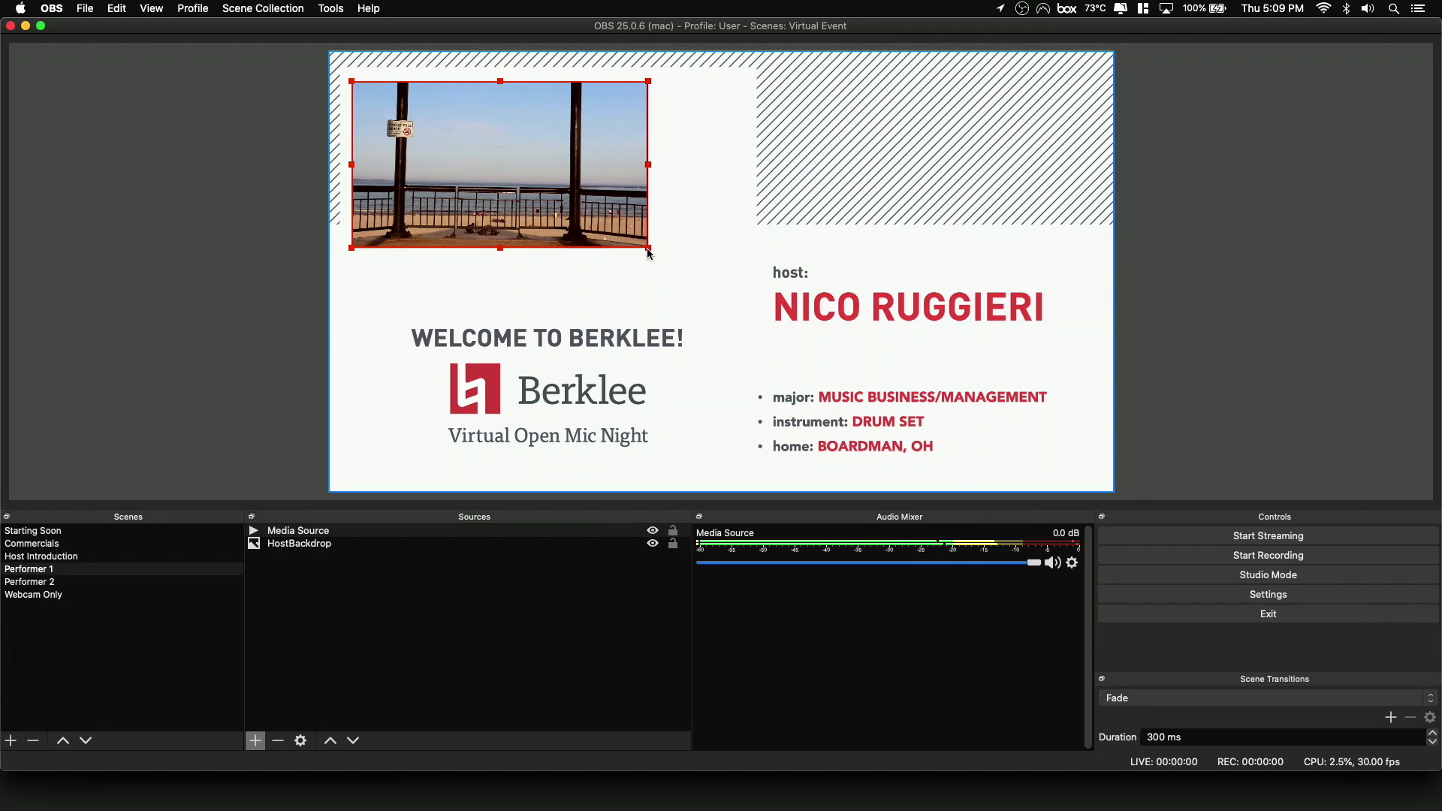
left_click_drag(642, 267, 700, 300)
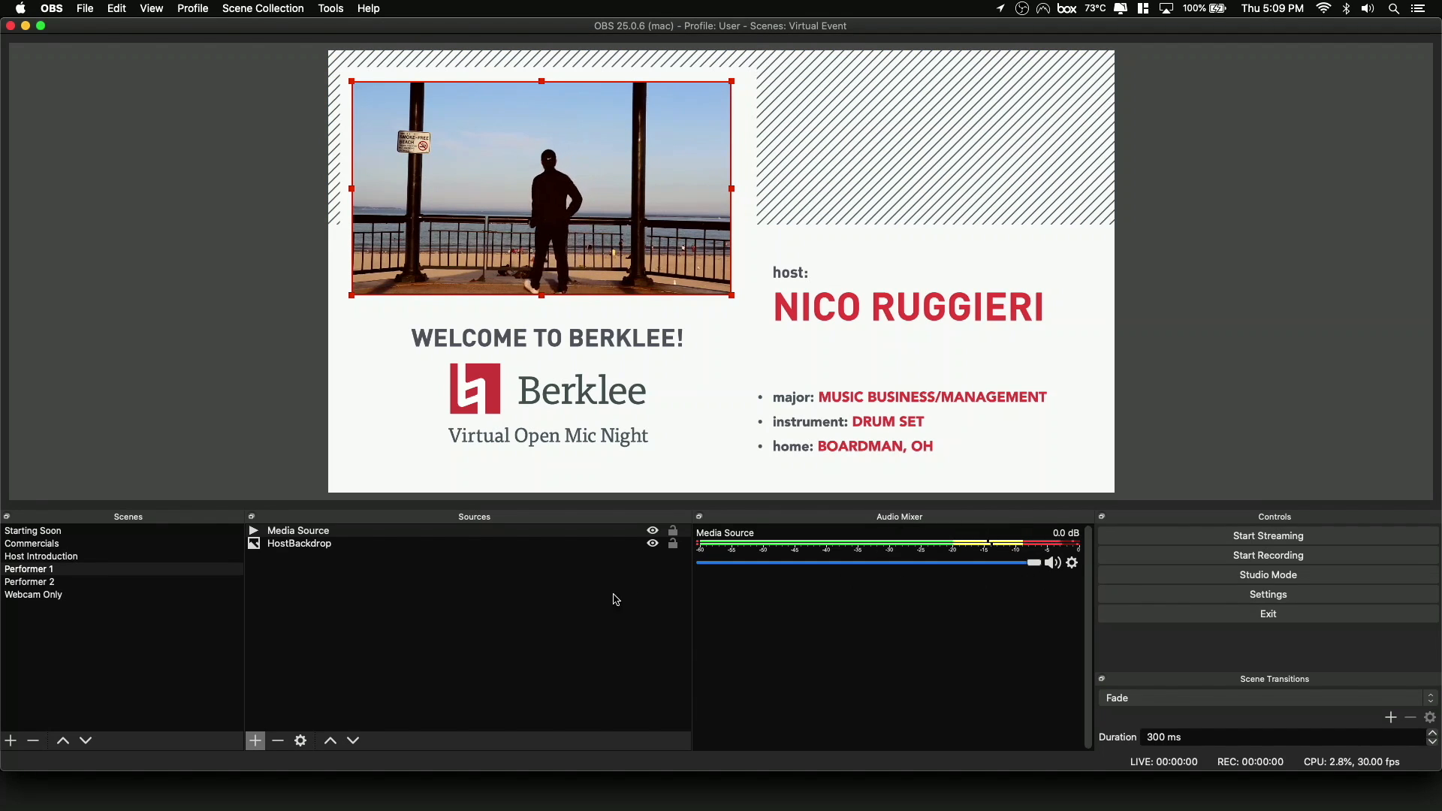
Lower the Media Source's volume to -16.0 dB, and view the Performer 2 scene before returning to Performer 1.
left_click(409, 534)
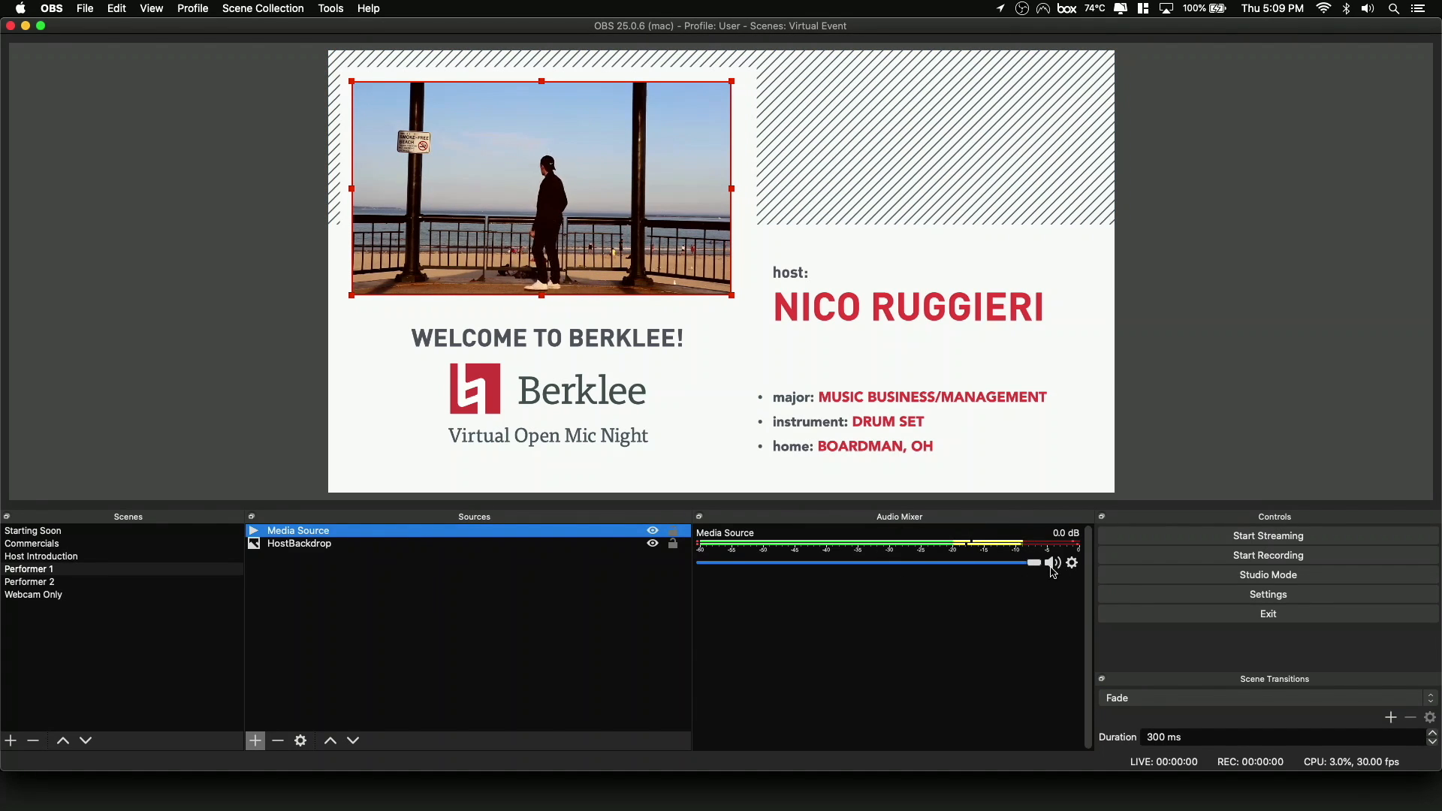
left_click_drag(1035, 563, 885, 557)
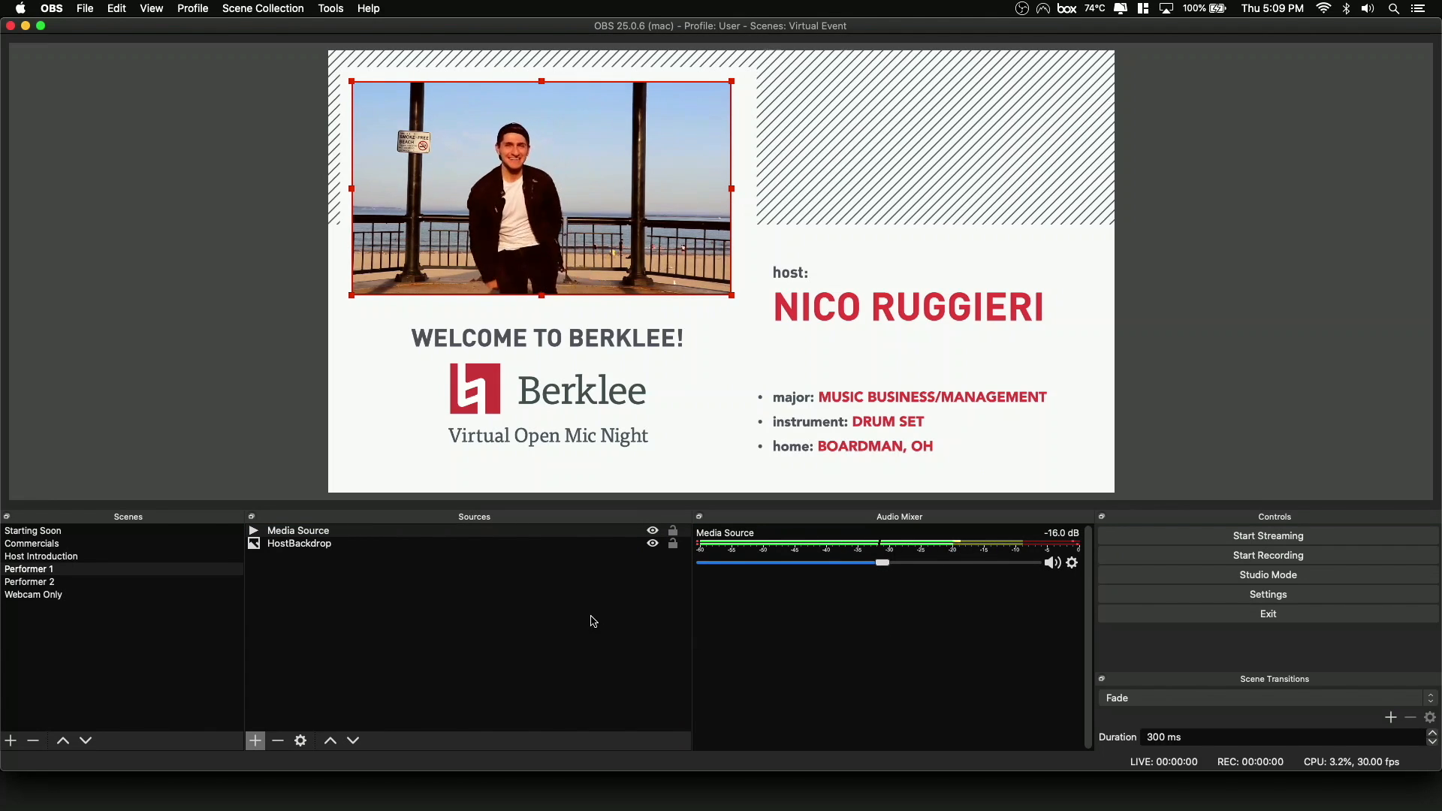
left_click(51, 584)
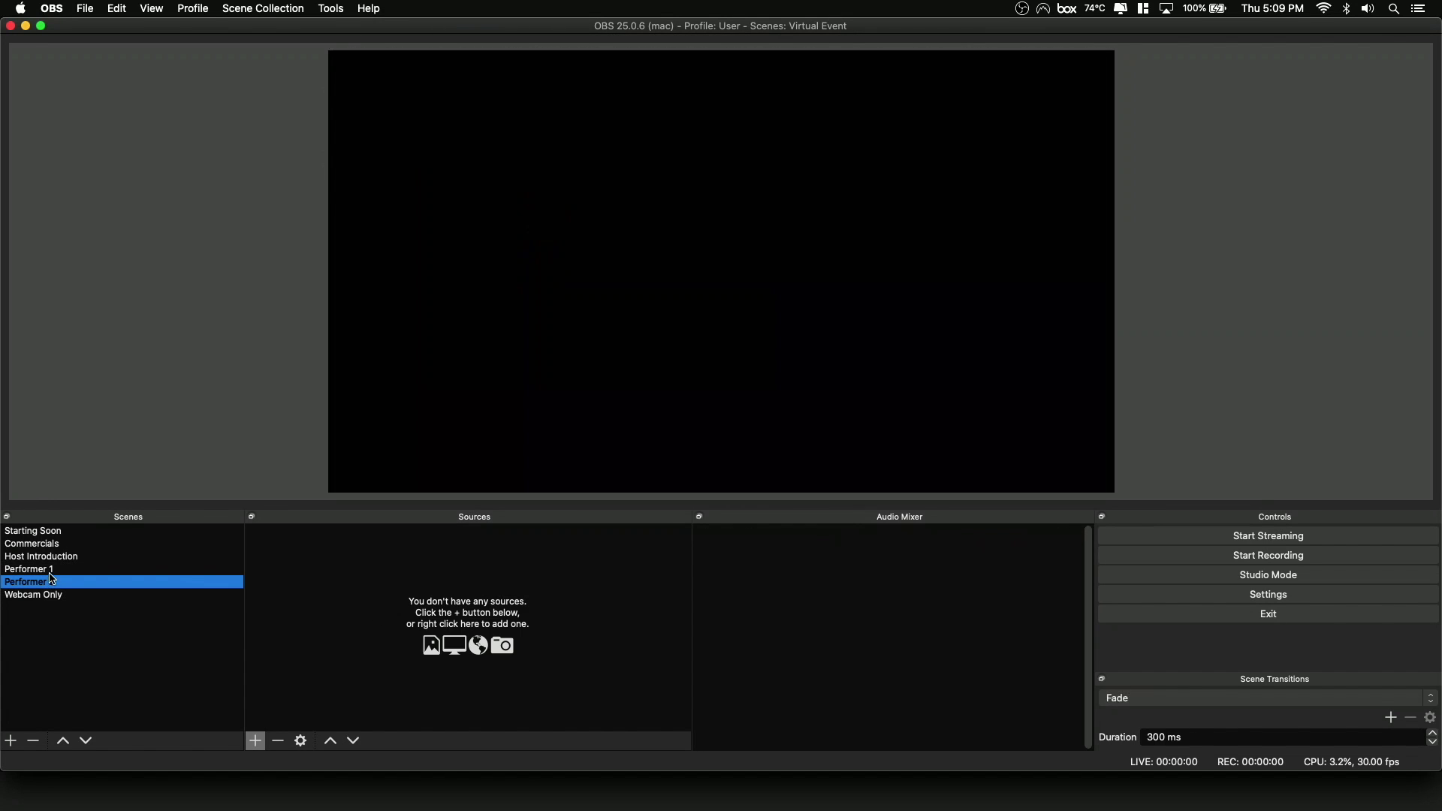
left_click(51, 572)
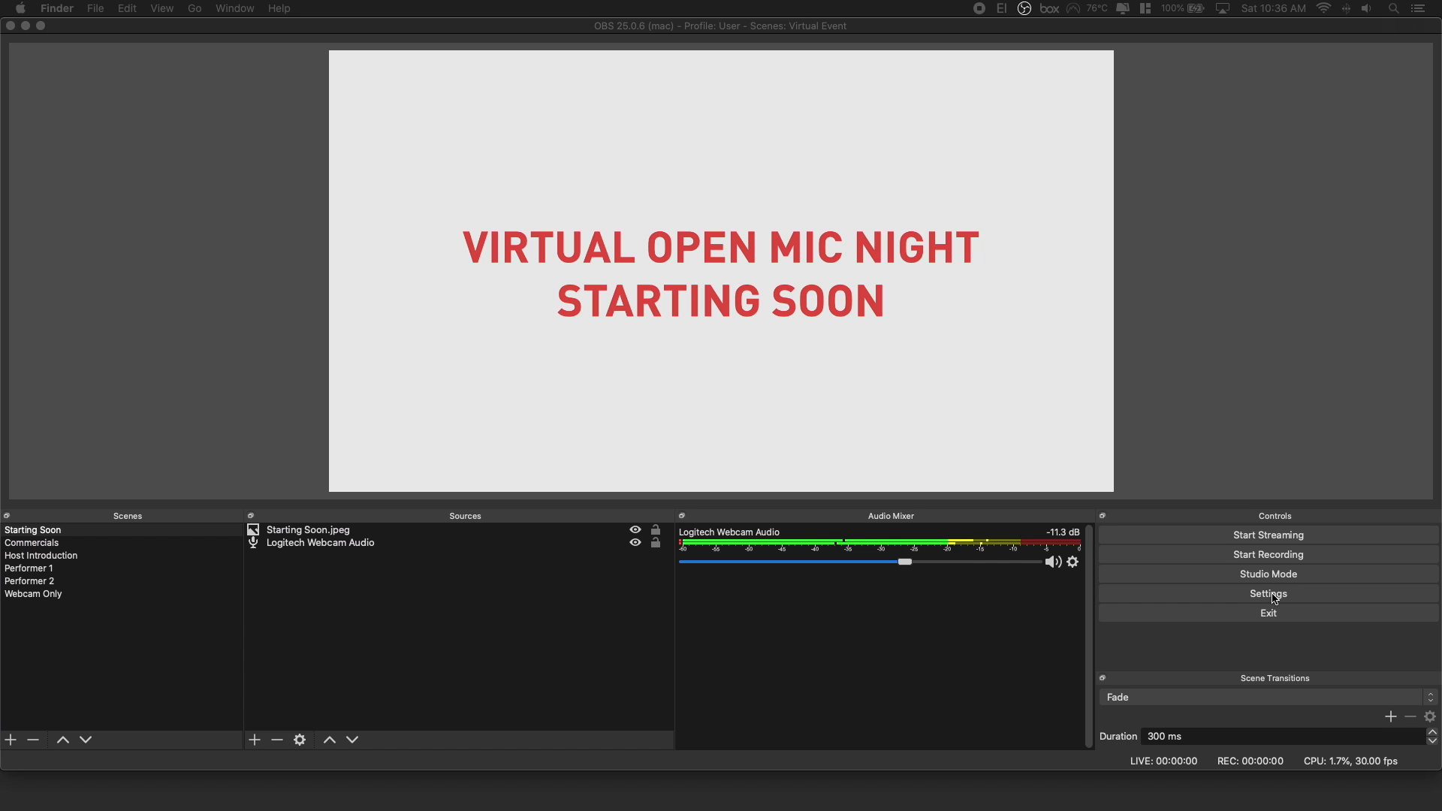
In the stream settings, choose YouTube / YouTube Gaming from the full service list and keep the Primary YouTube ingest server.
left_click(1271, 595)
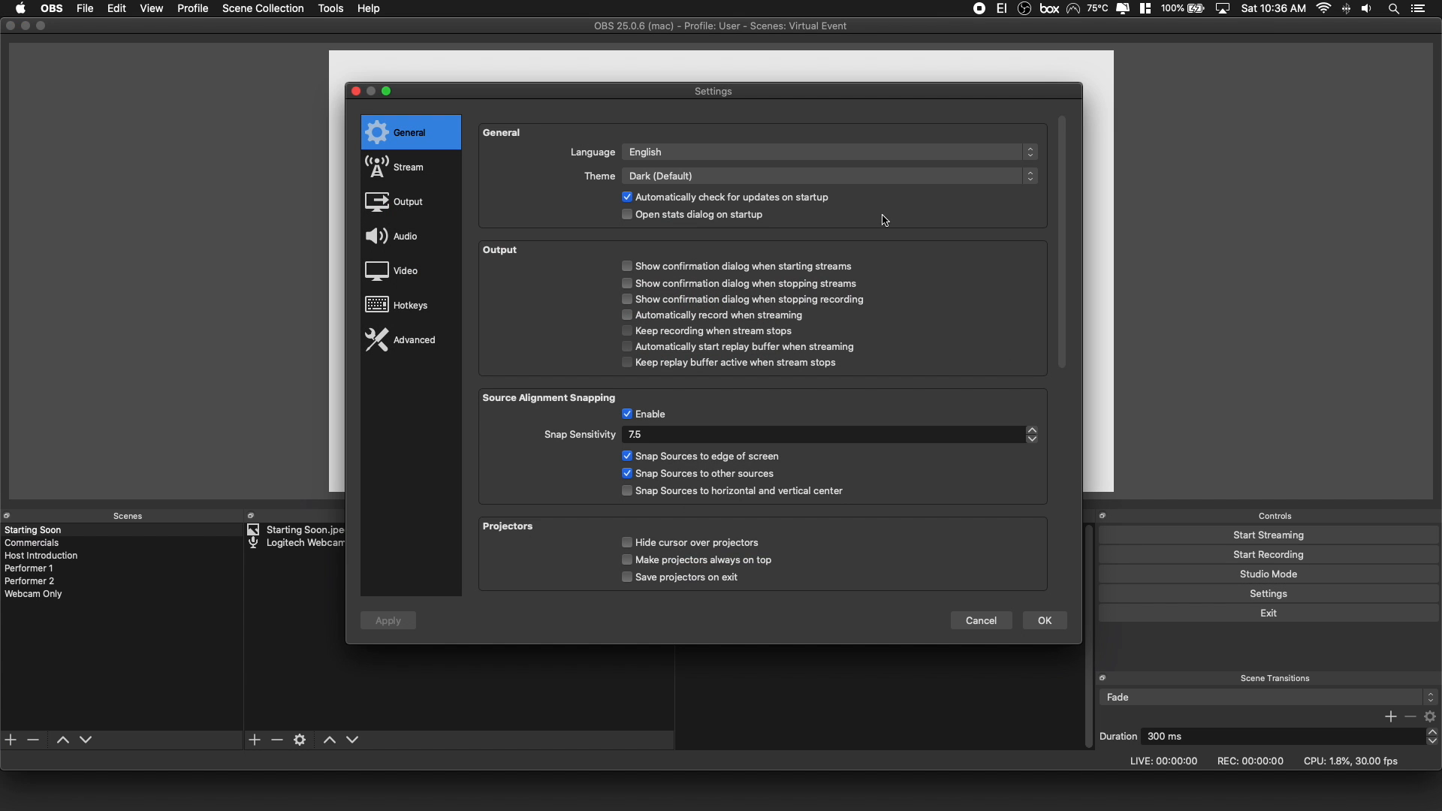
left_click(403, 176)
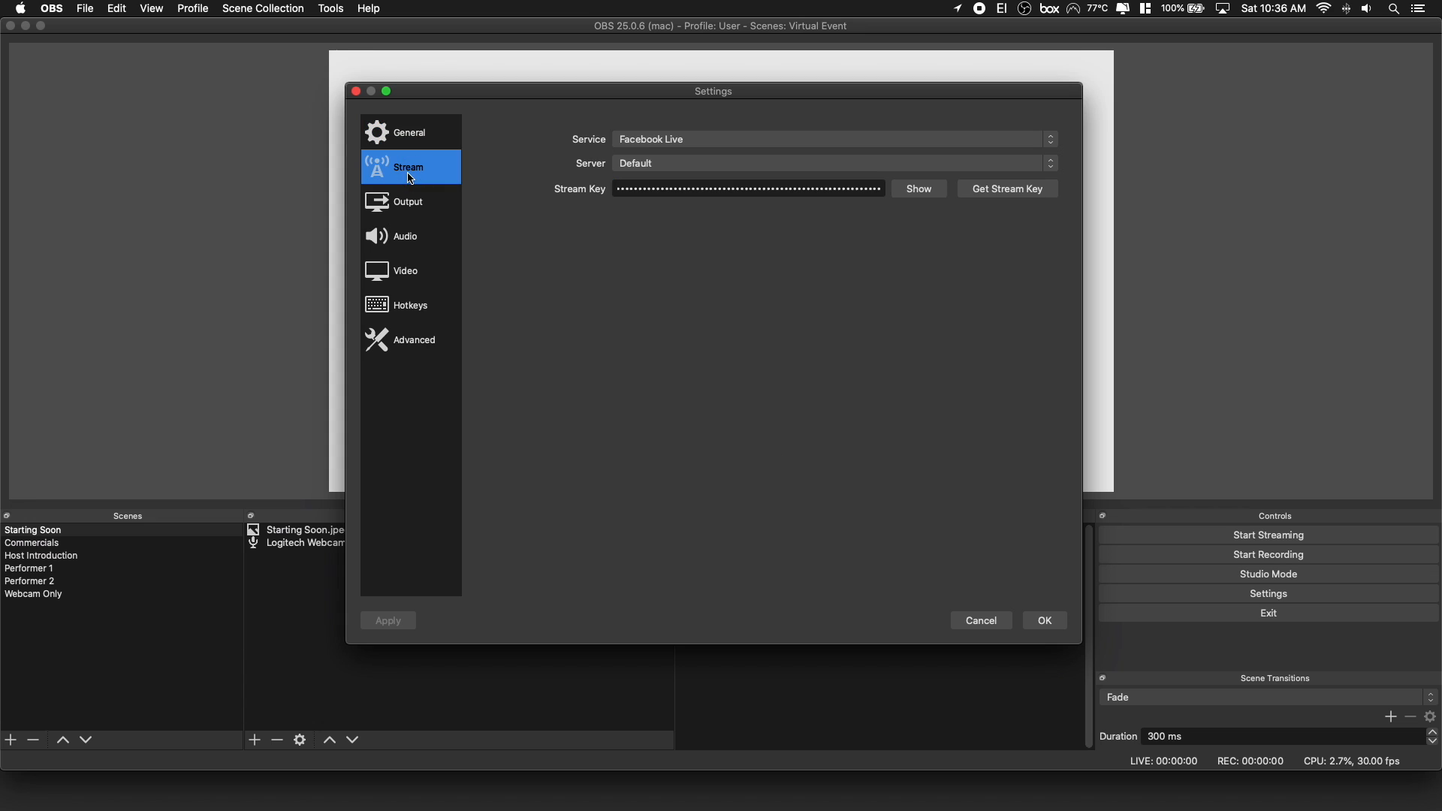
left_click(682, 141)
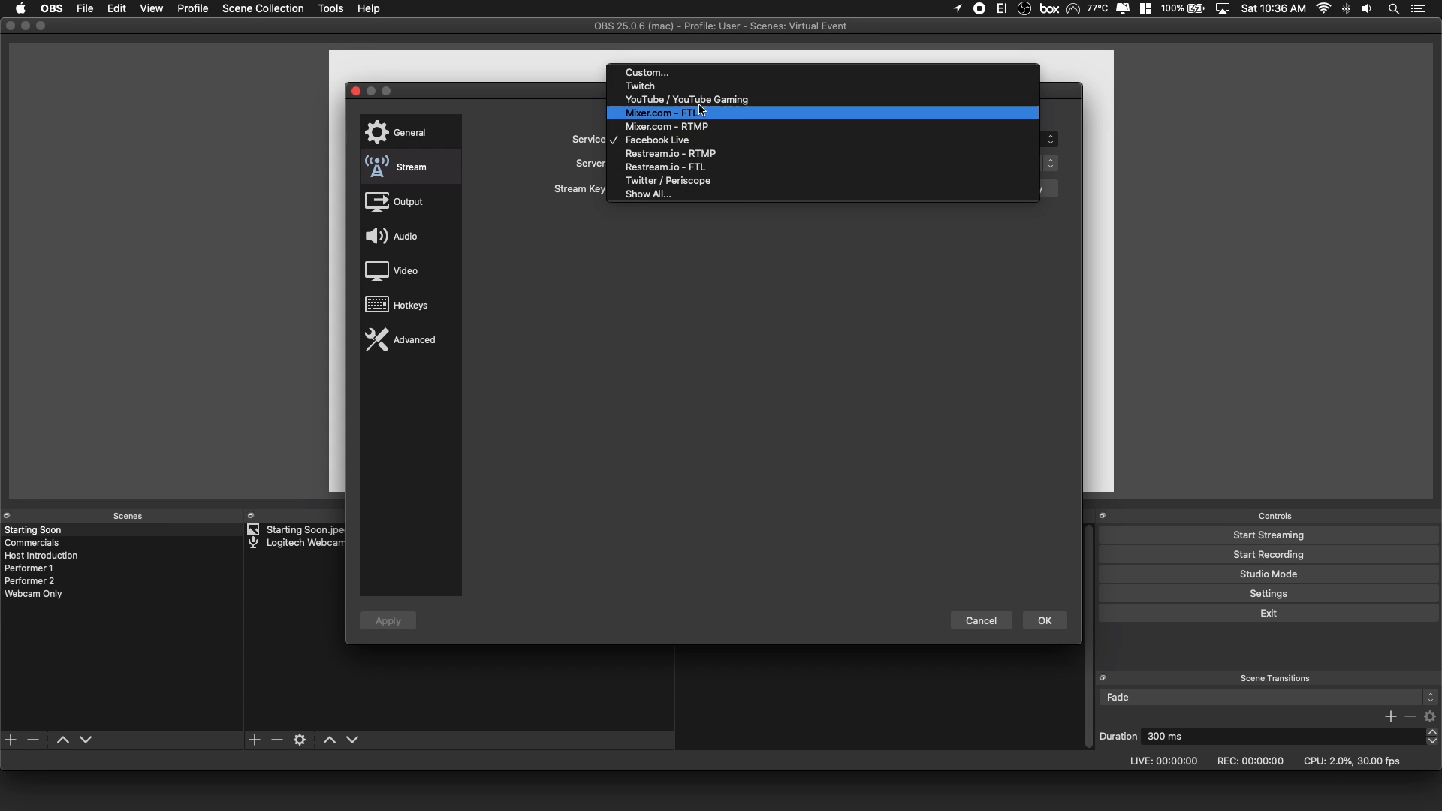
left_click(685, 195)
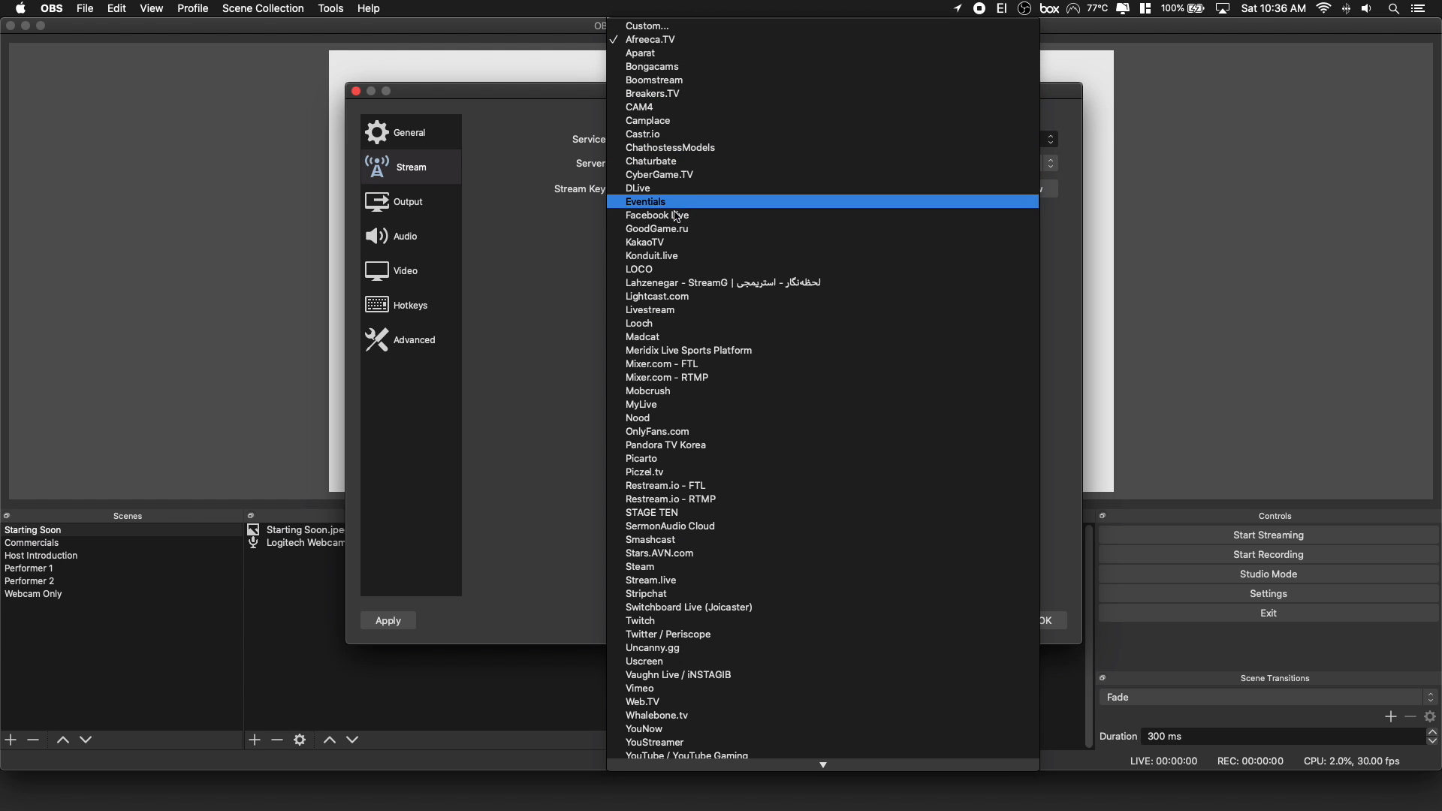
left_click(593, 225)
left_click(686, 141)
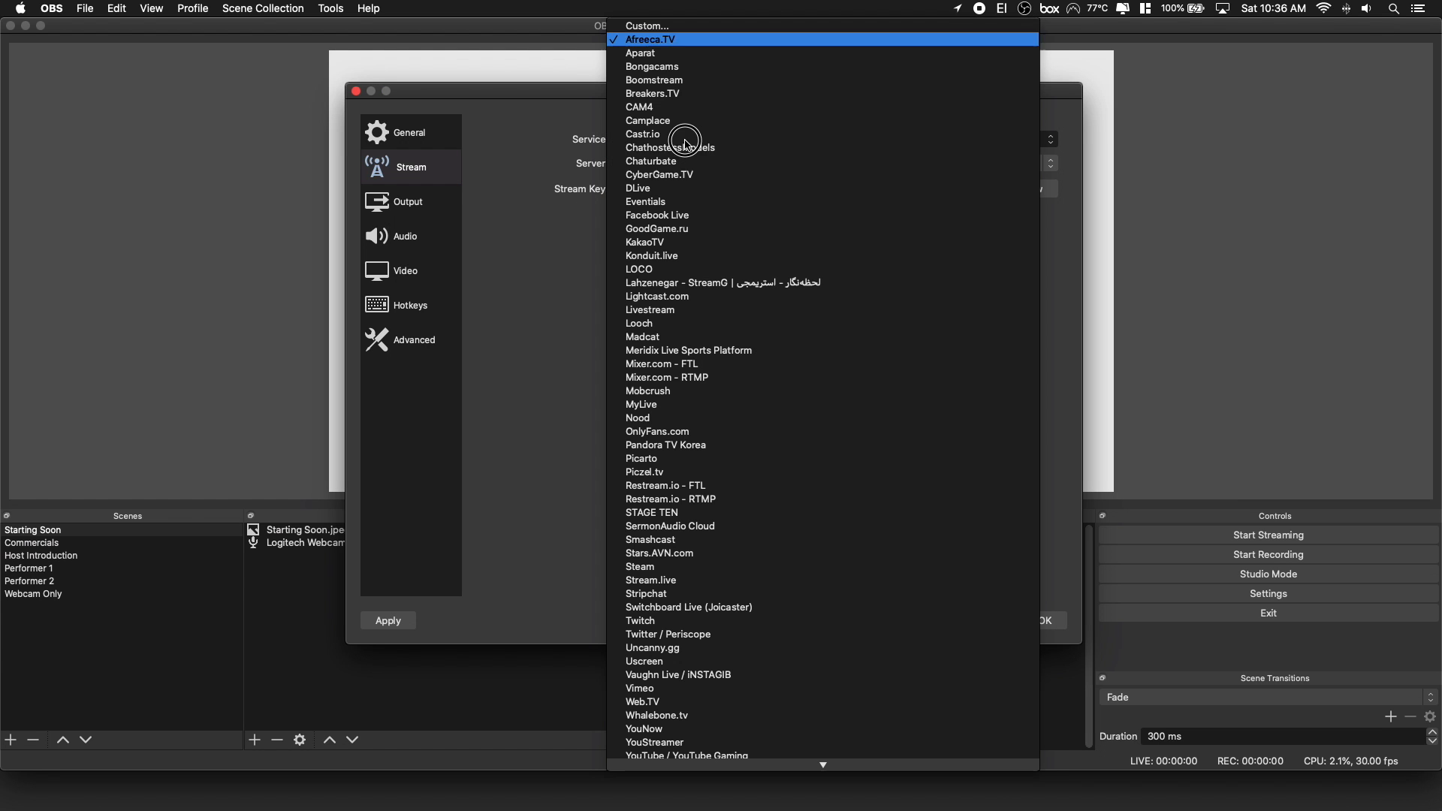
scroll(687, 471, "down", 3)
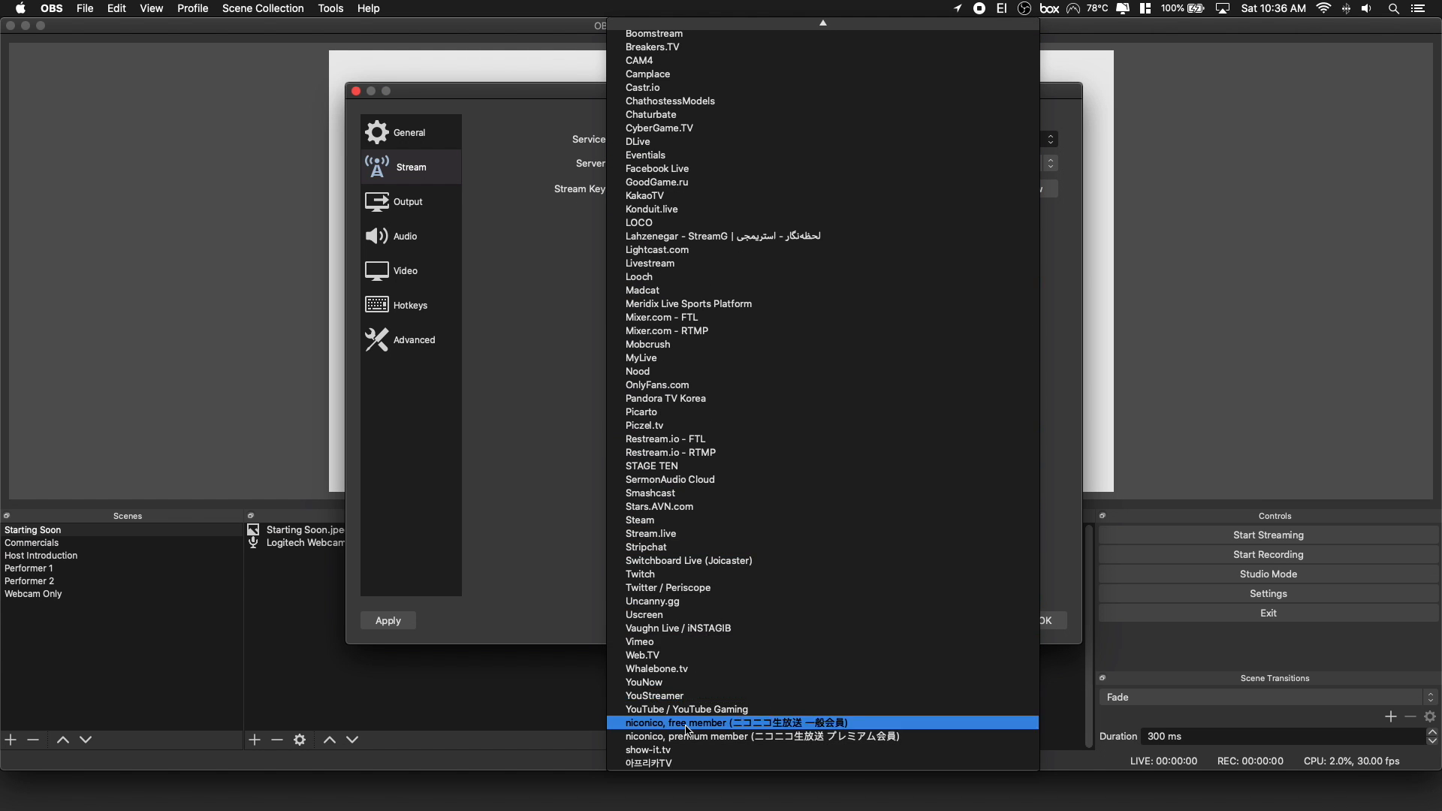
left_click(688, 709)
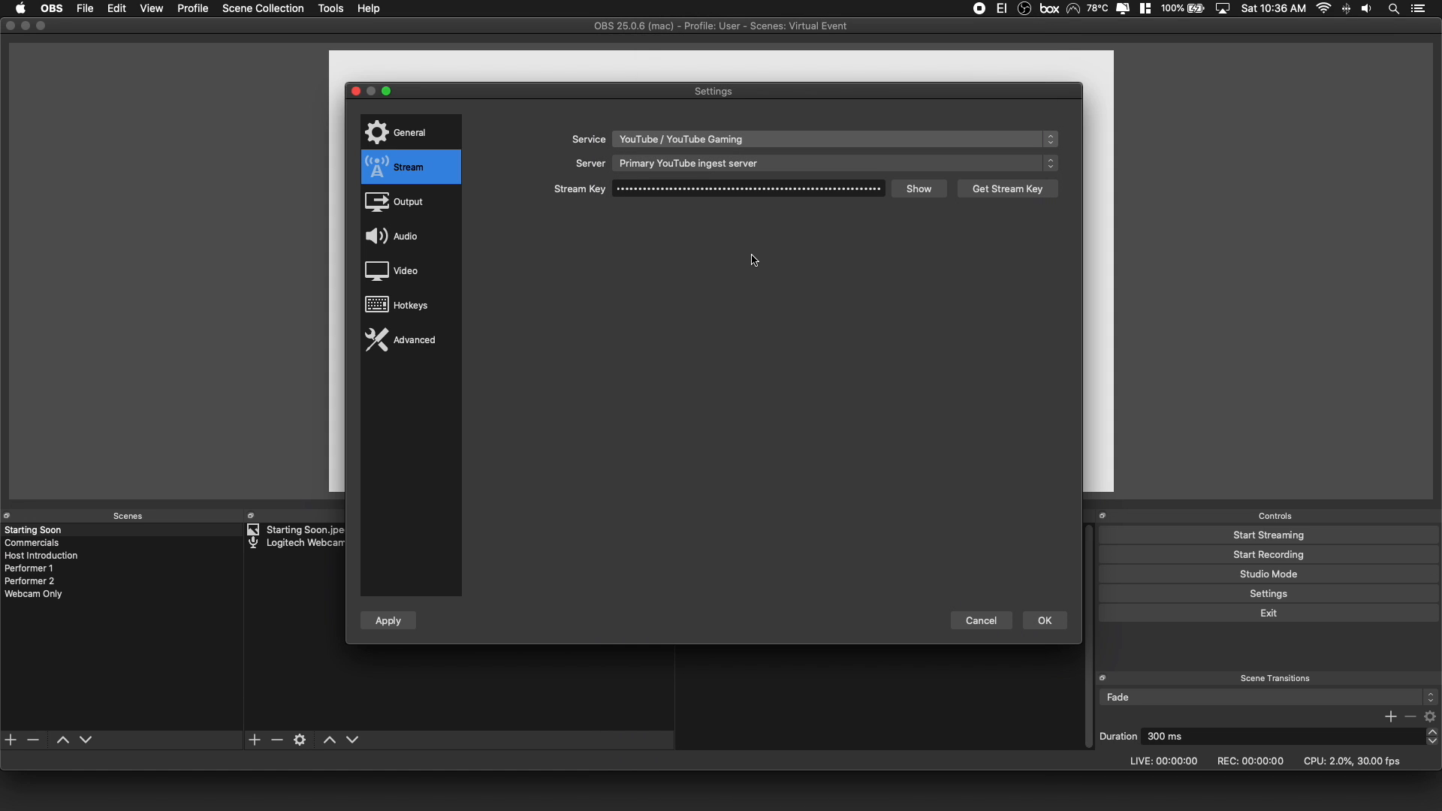
left_click(766, 165)
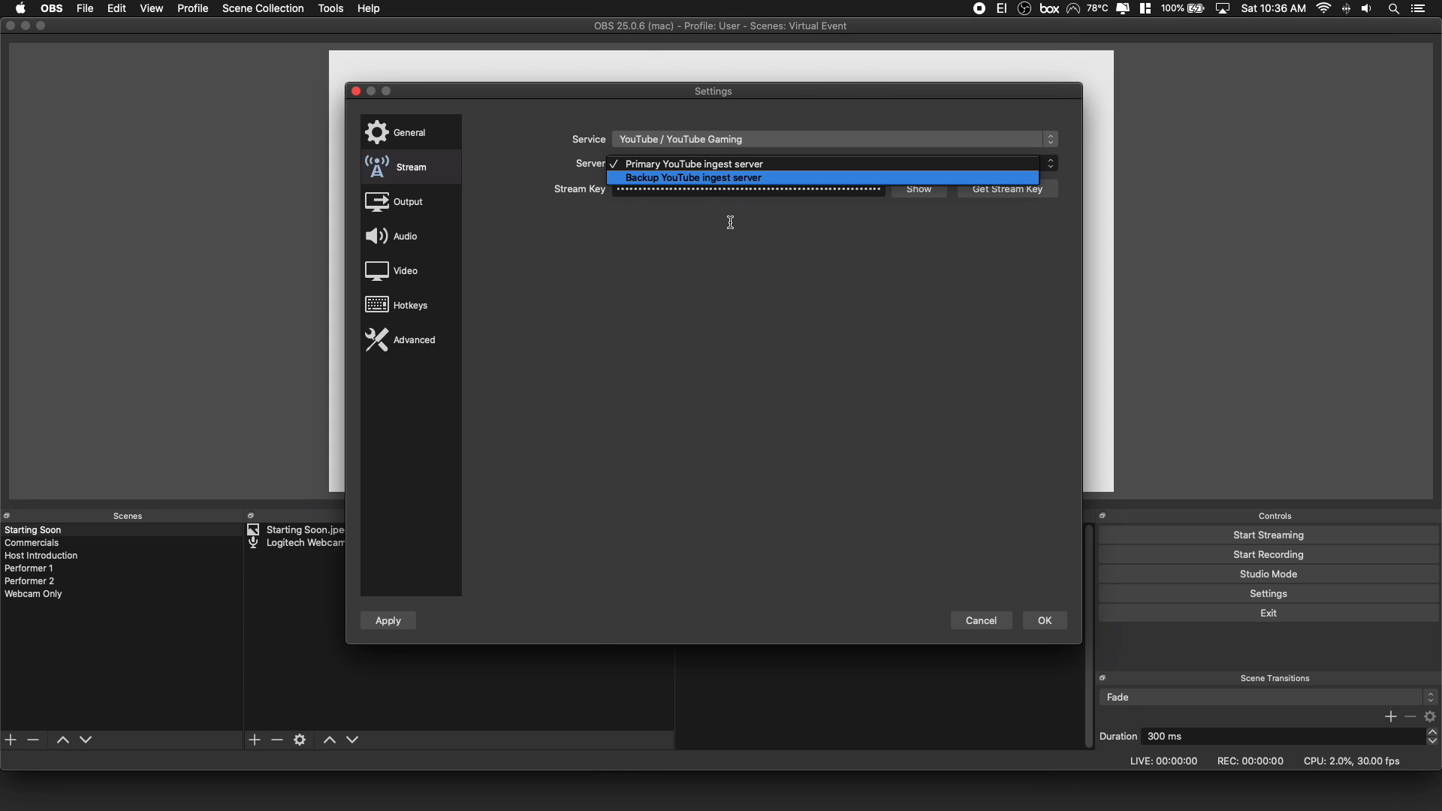
left_click(723, 163)
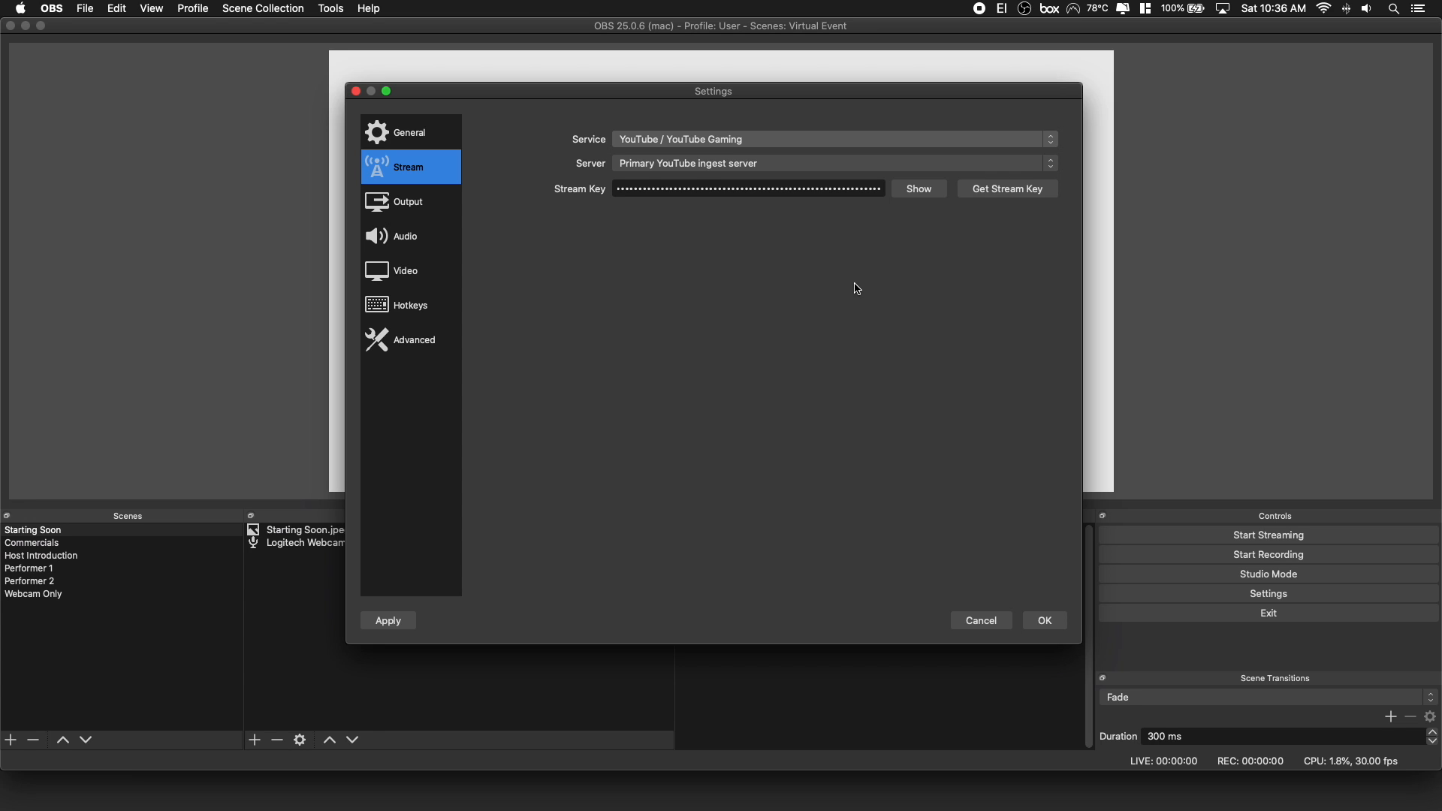
Open and close YouTube's stream key page, and clear the stored key from the Stream Key field.
left_click(1037, 194)
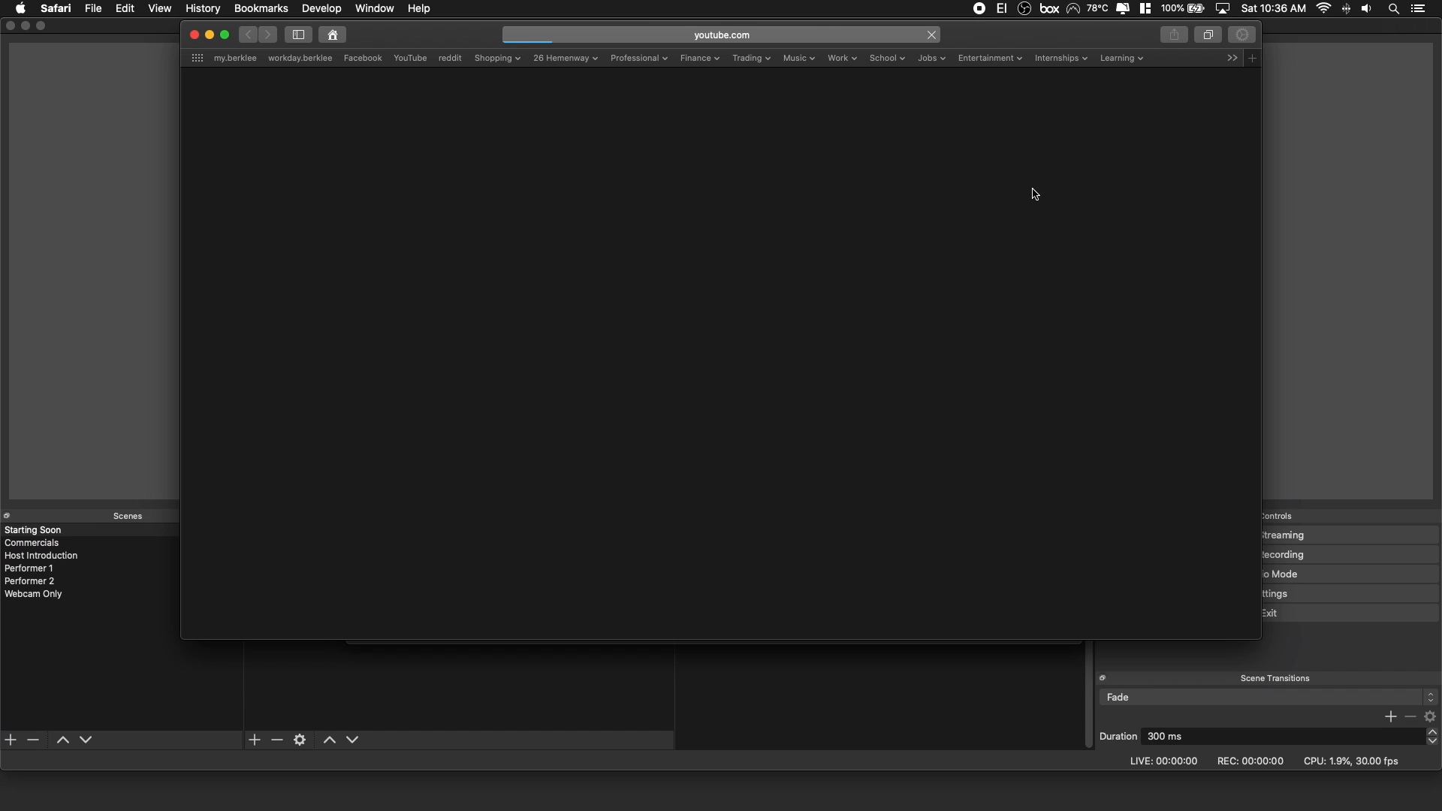
left_click(194, 35)
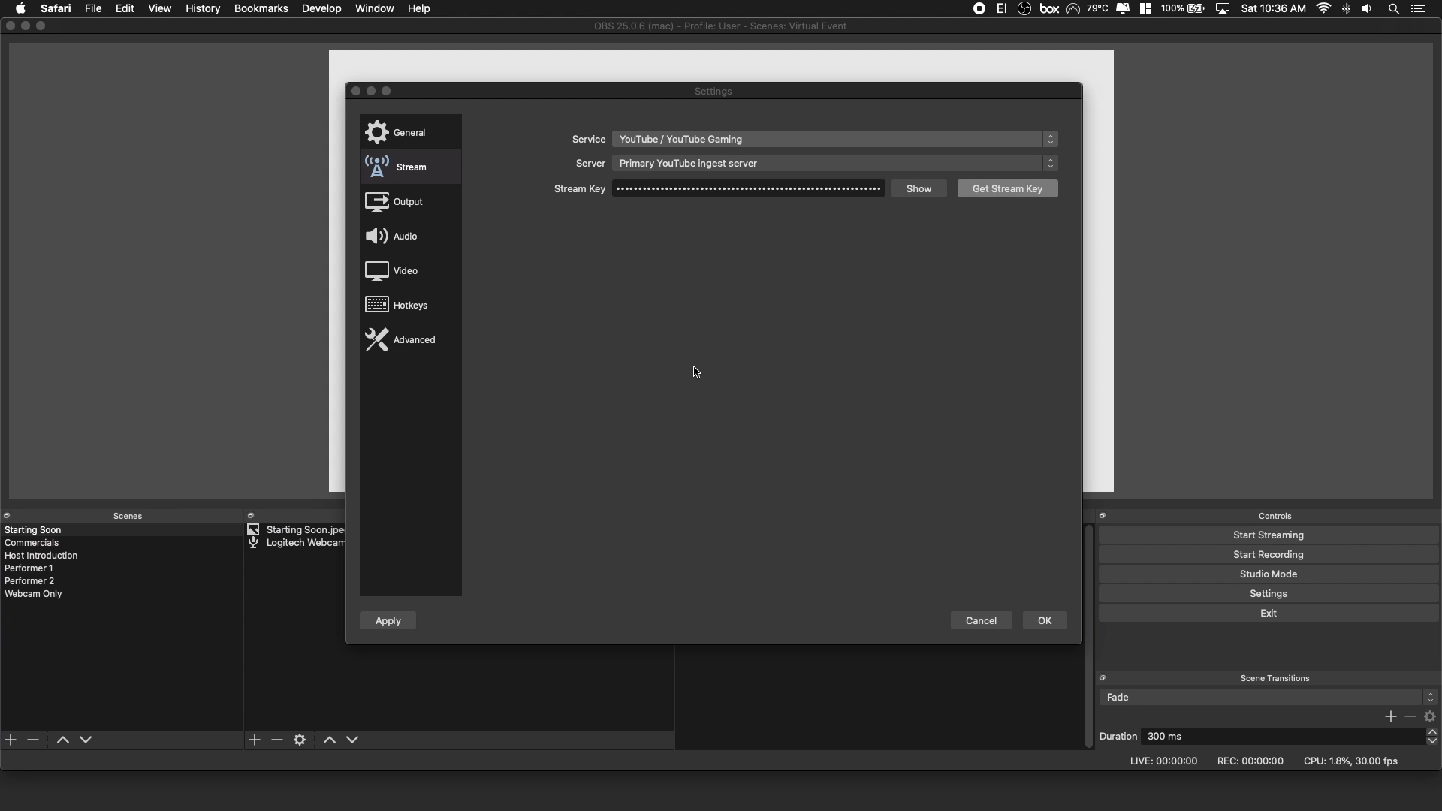
left_click(799, 194)
key("super+a")
key("BackSpace")
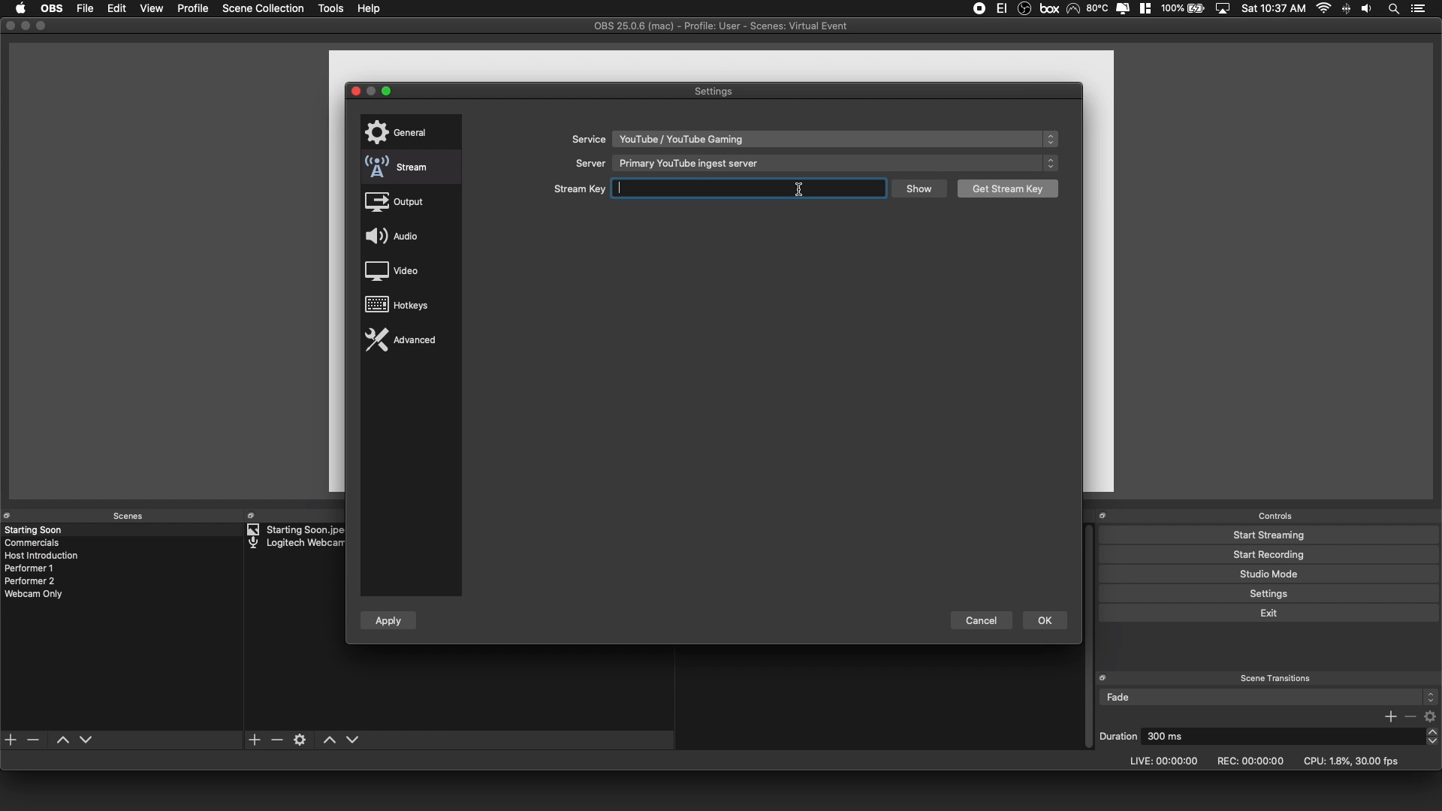
Set the streaming video bitrate to 1000 Kbps in the output settings.
left_click(411, 203)
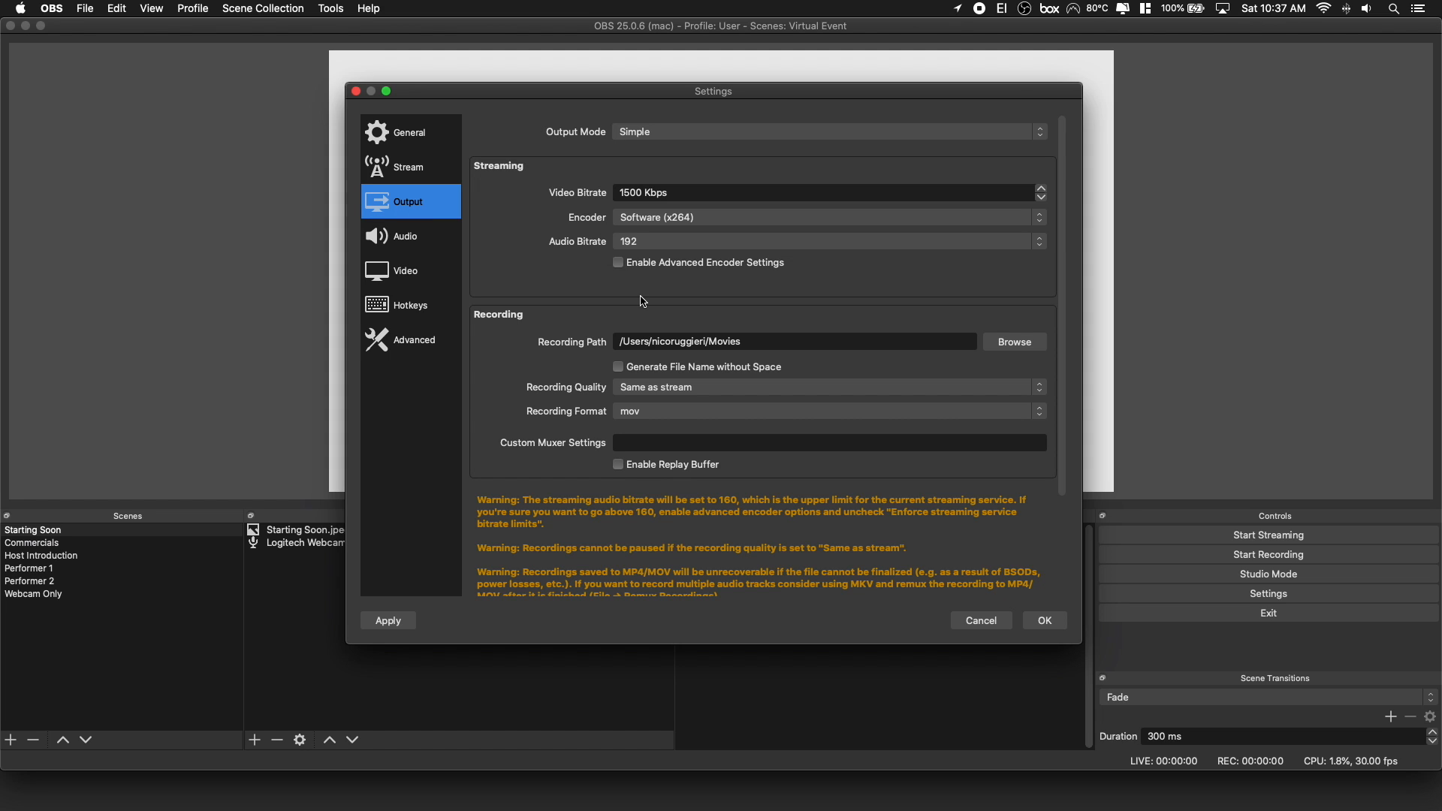
left_click(627, 193)
key("BackSpace")
type("00")
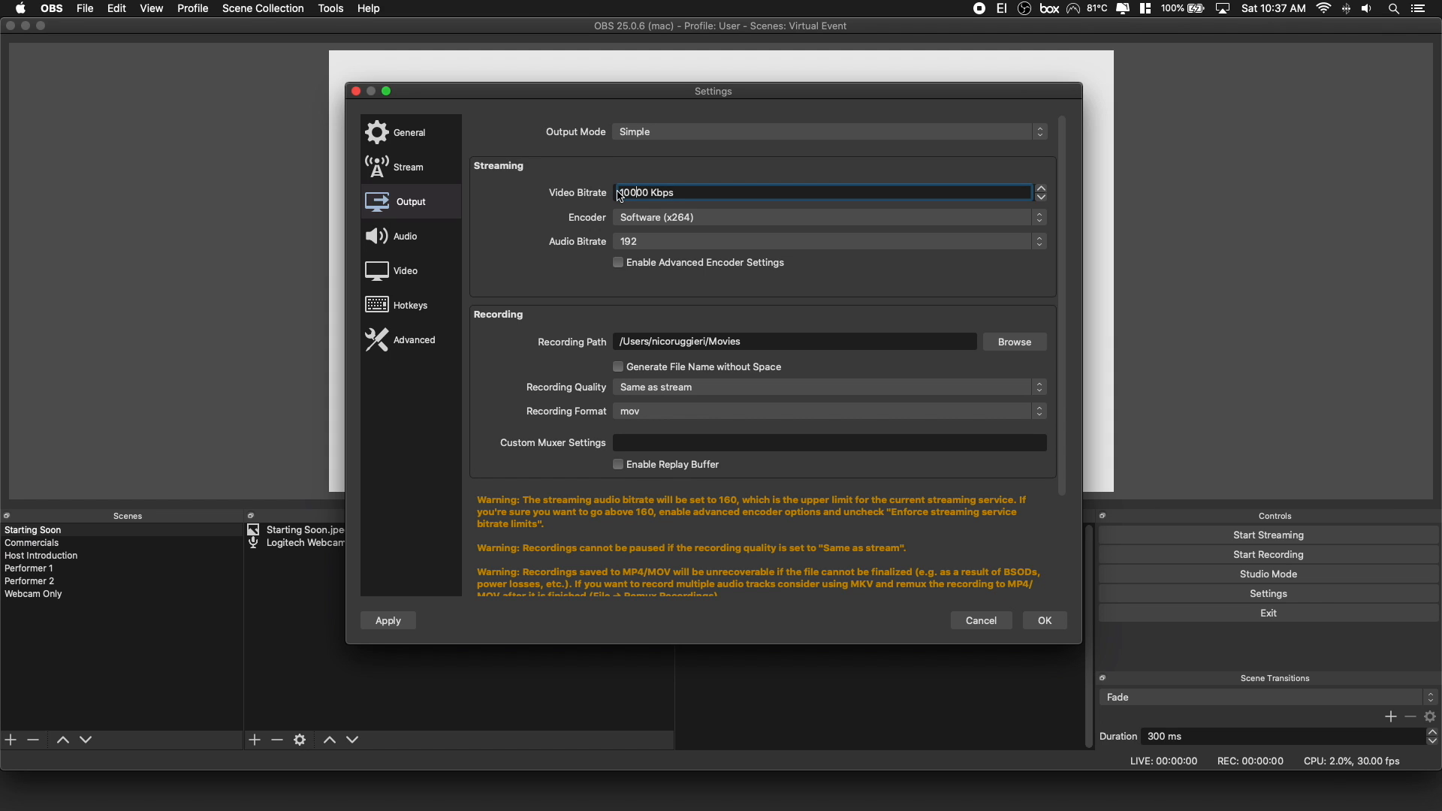
key("BackSpace")
left_click(627, 177)
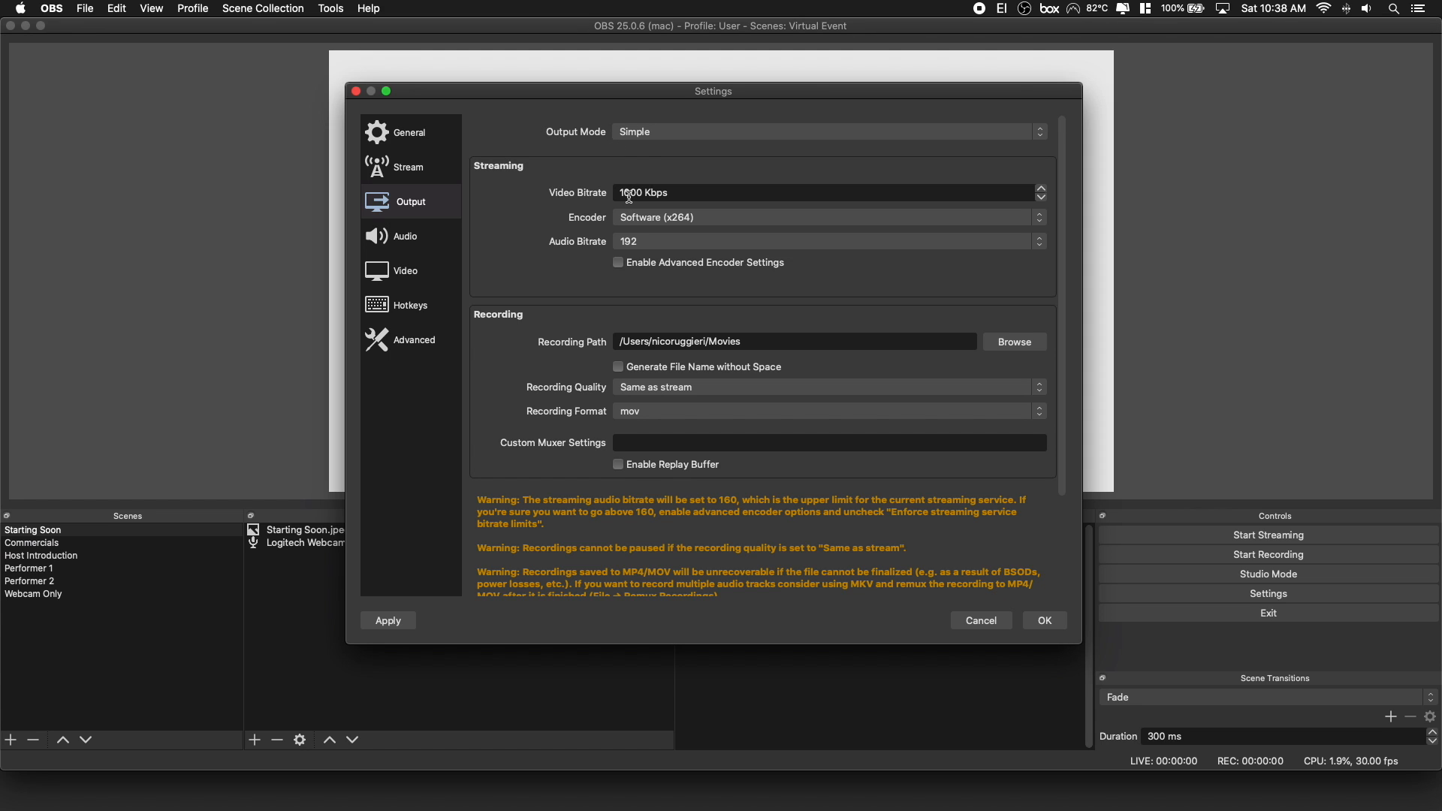
left_click_drag(631, 193, 619, 197)
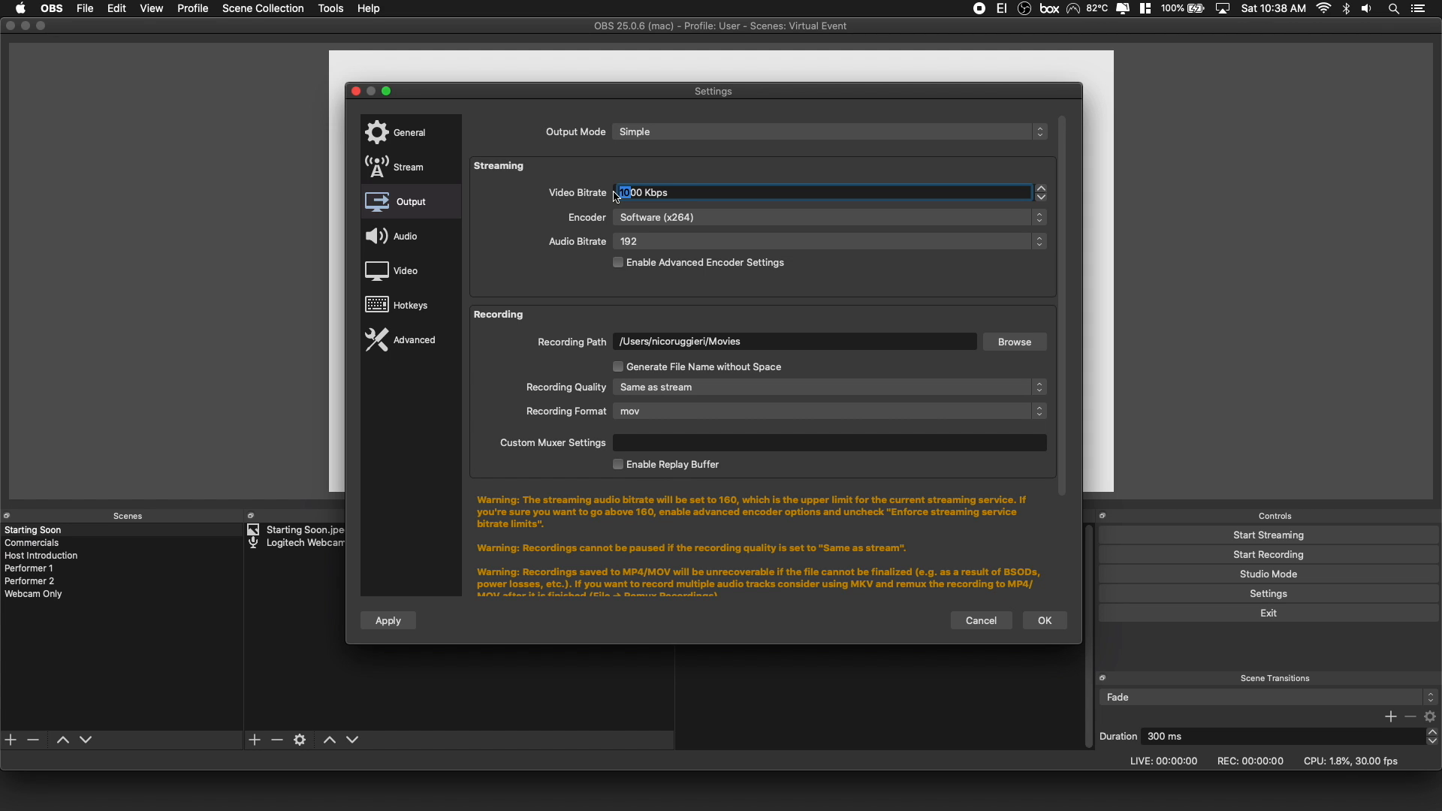
Check which streaming encoders are available, keeping Software (x264).
left_click(629, 220)
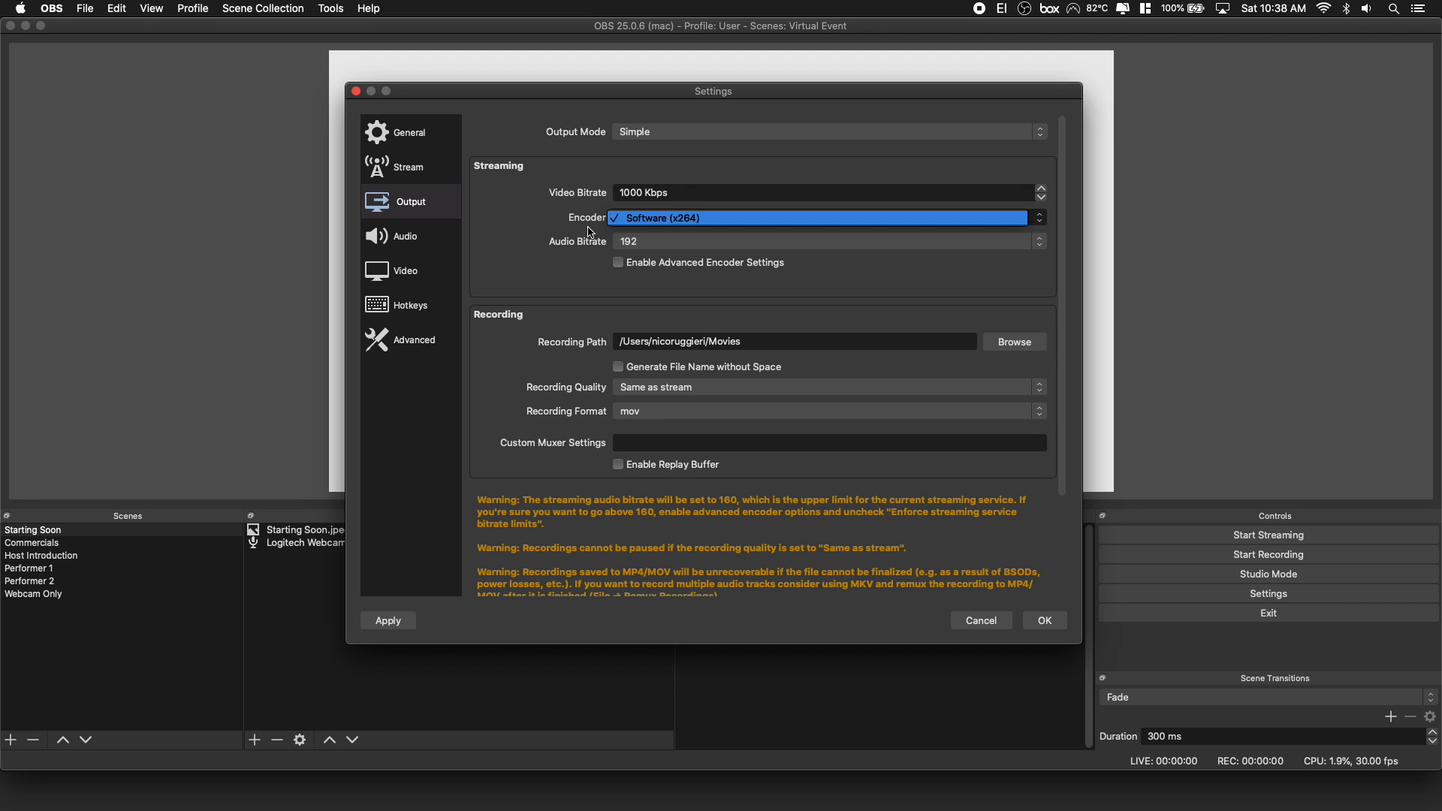
left_click(588, 226)
left_click(635, 218)
left_click(592, 219)
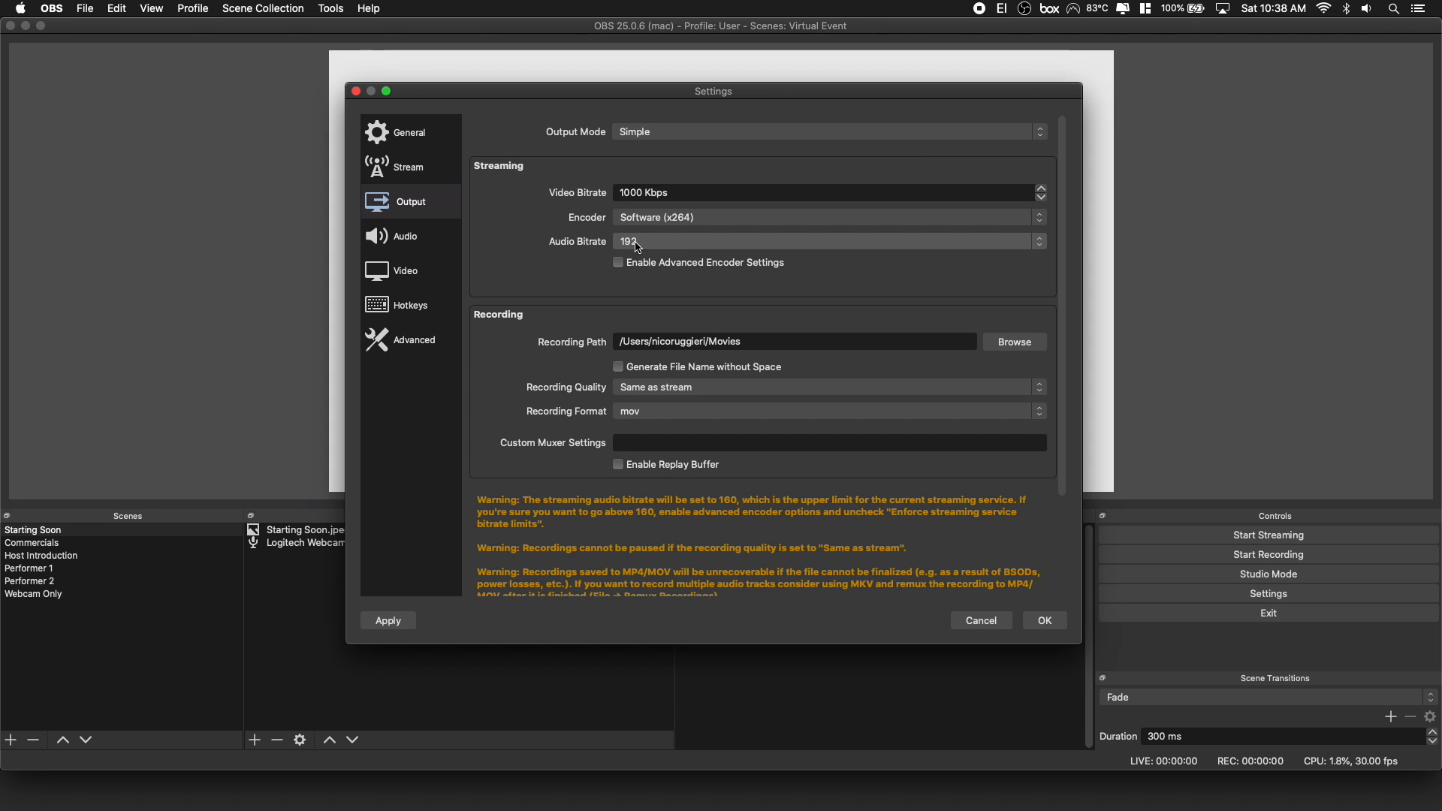
Try a streaming audio bitrate of 128, set it back to 192, and look over the other available bitrates.
left_click(662, 244)
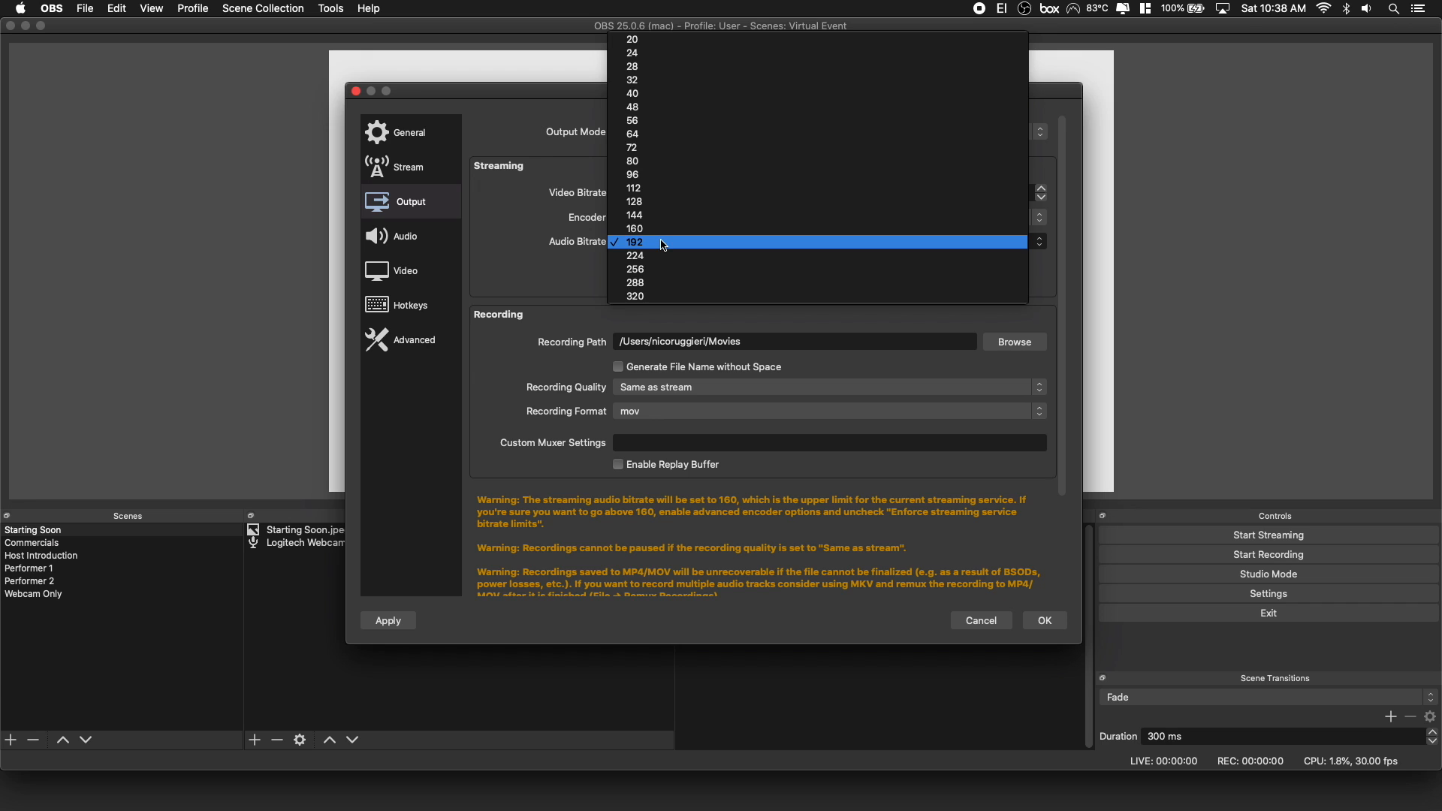
left_click(662, 201)
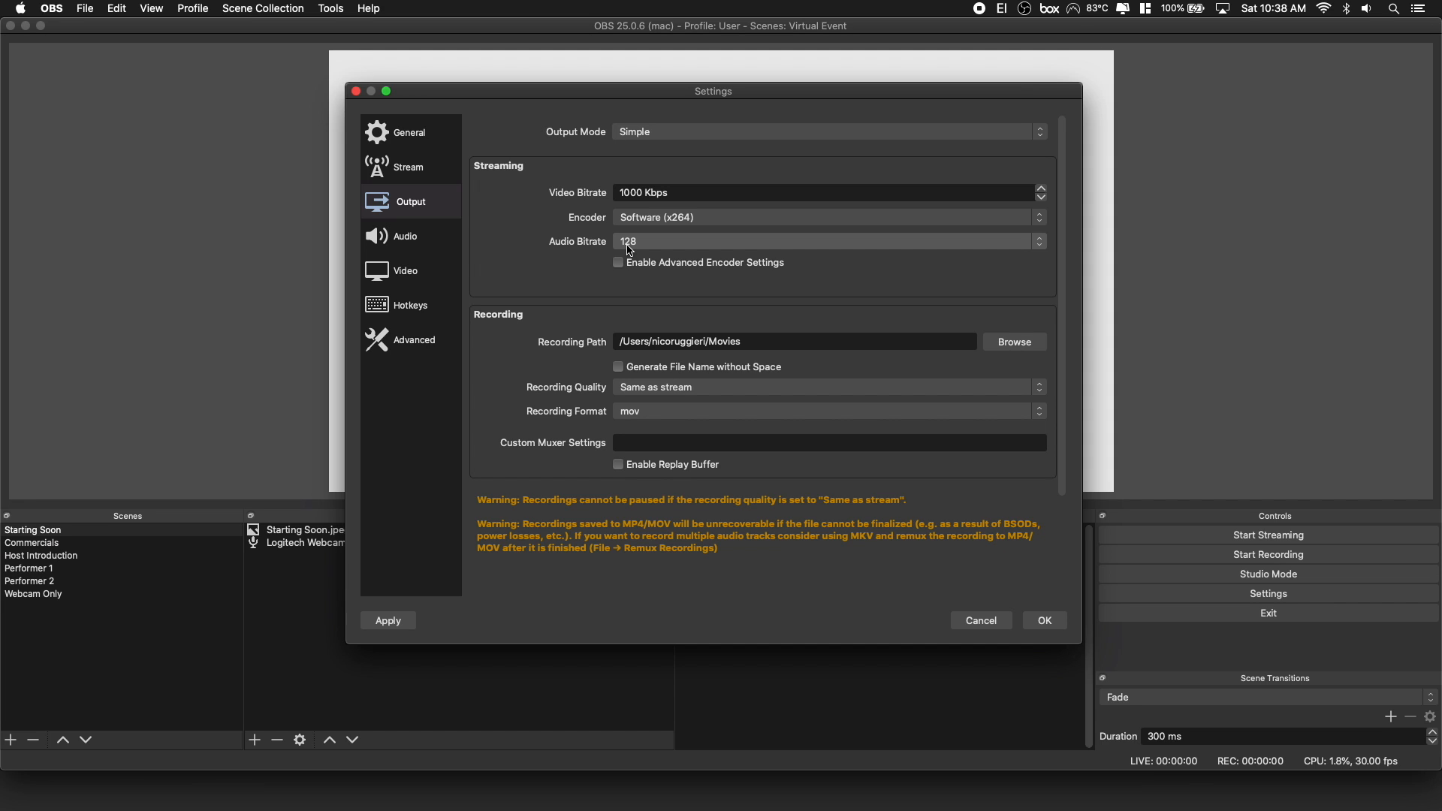
left_click(629, 250)
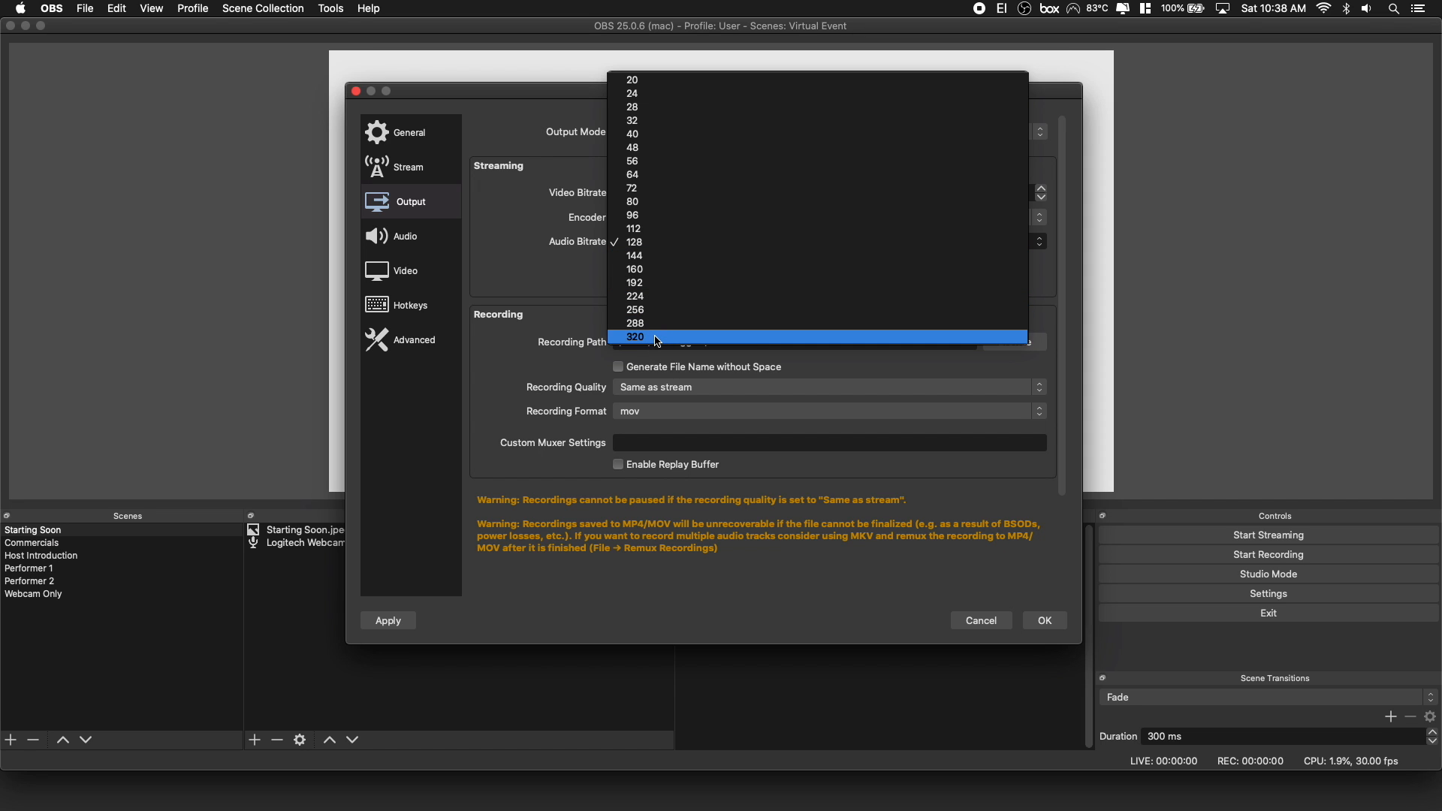
left_click(631, 282)
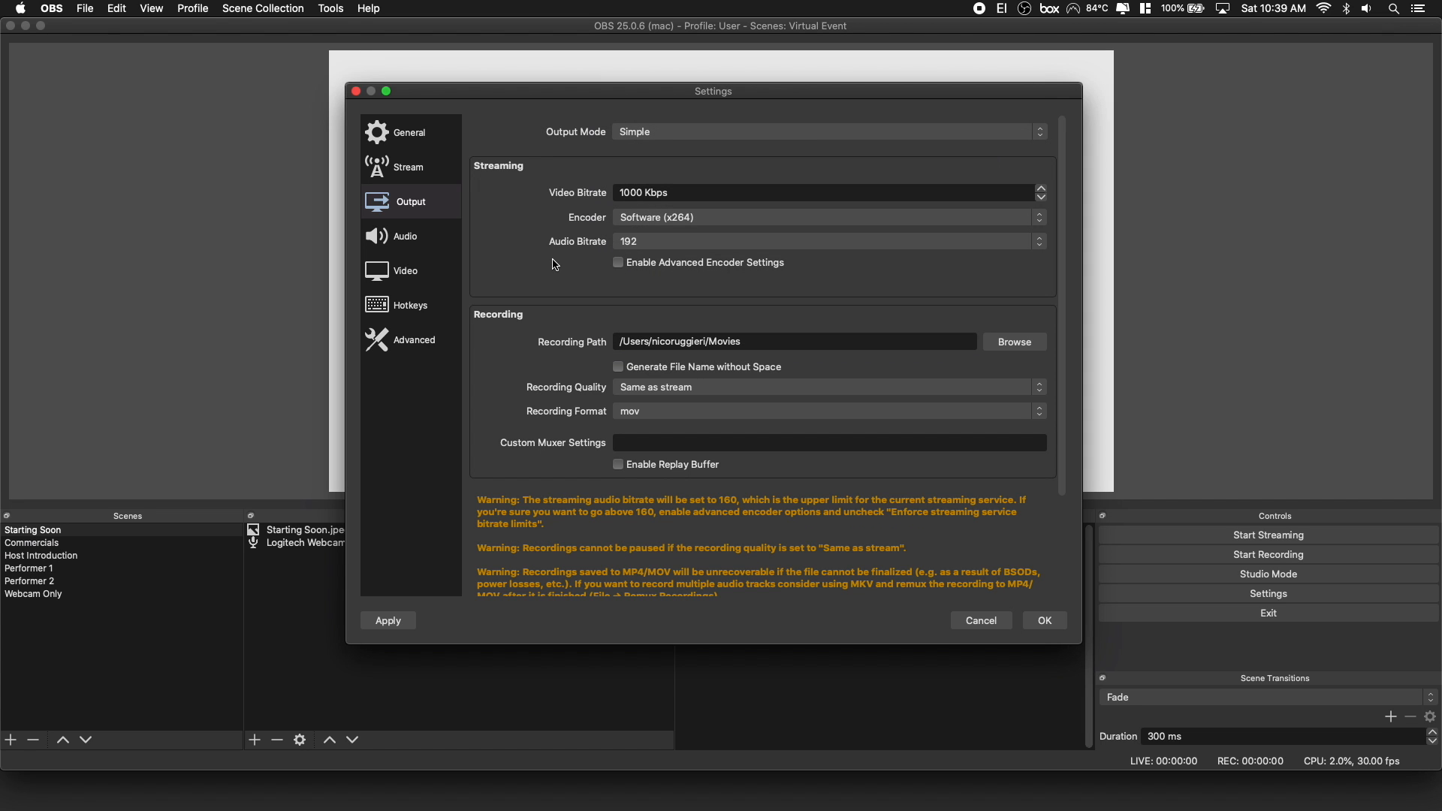
left_click(627, 241)
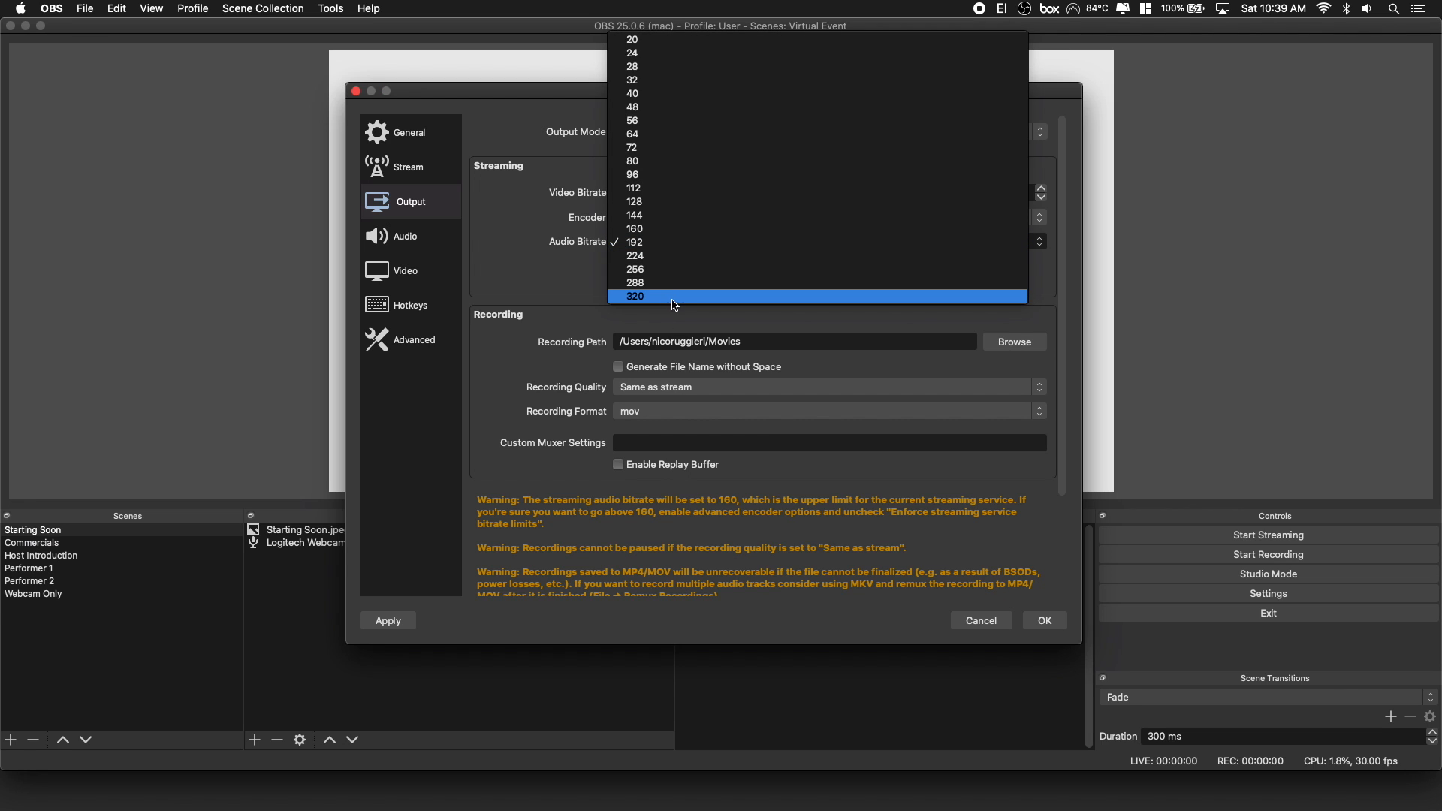
left_click(580, 263)
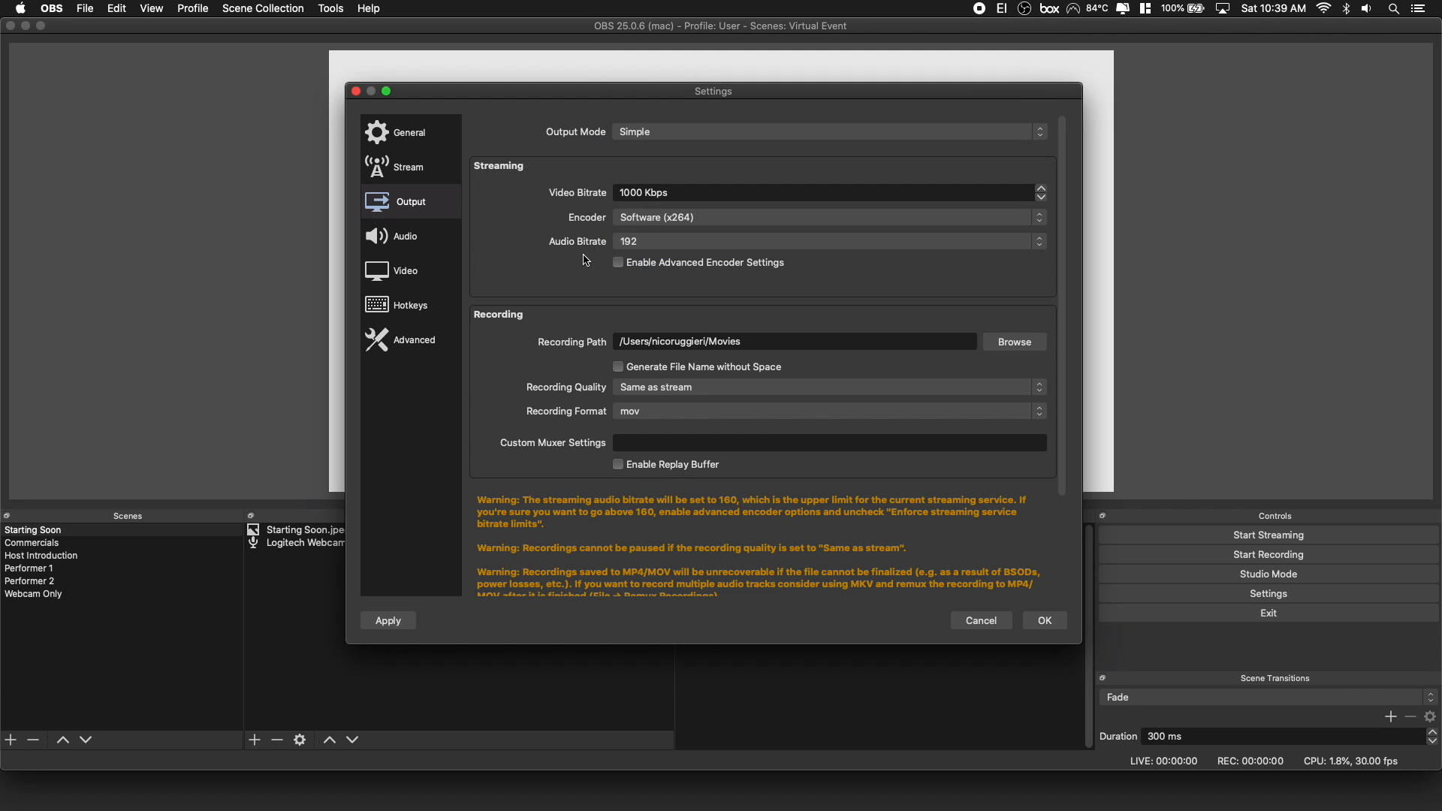
Check the sample rate options in the audio settings and move the Settings window aside to uncover the scene's sources.
left_click(404, 239)
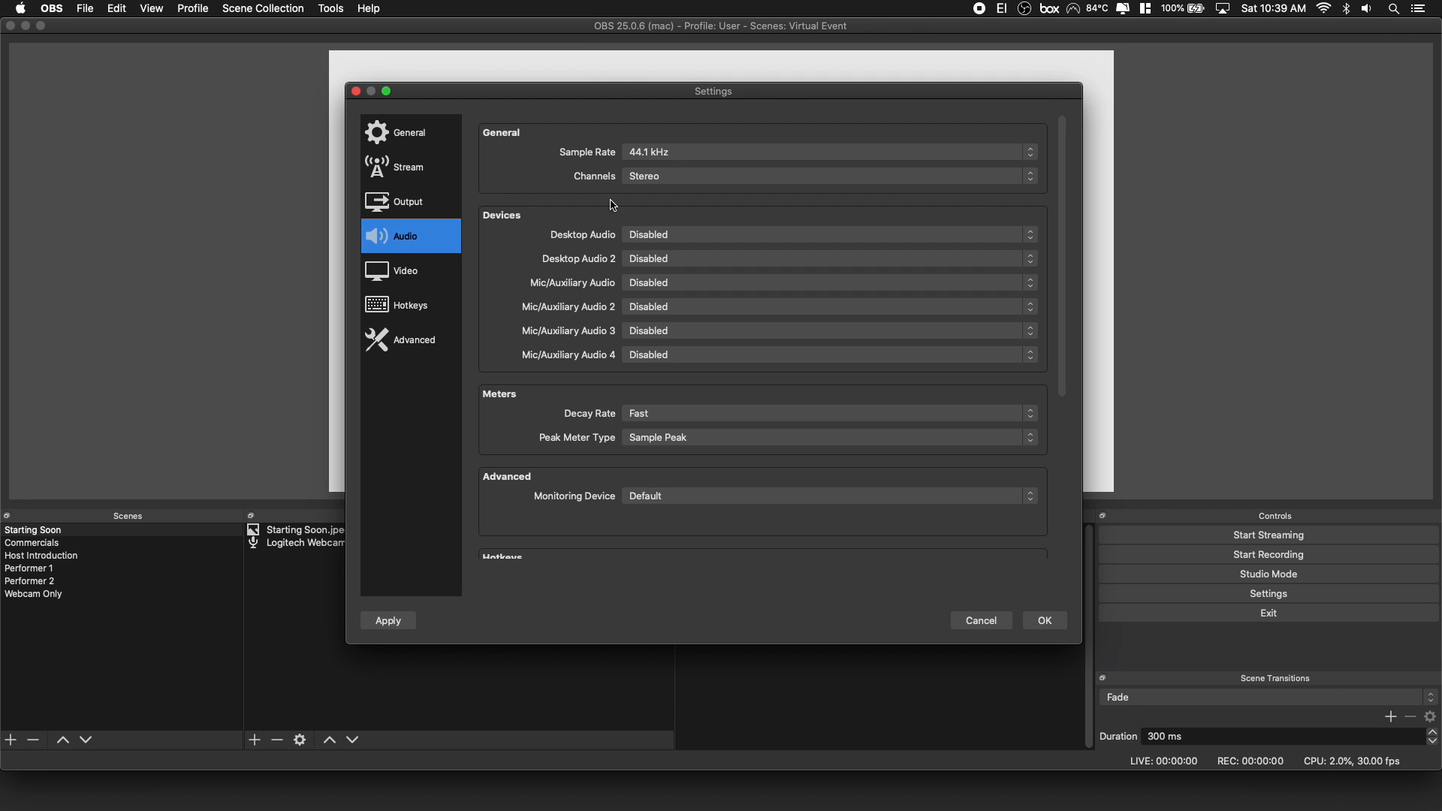
left_click(671, 153)
left_click(582, 153)
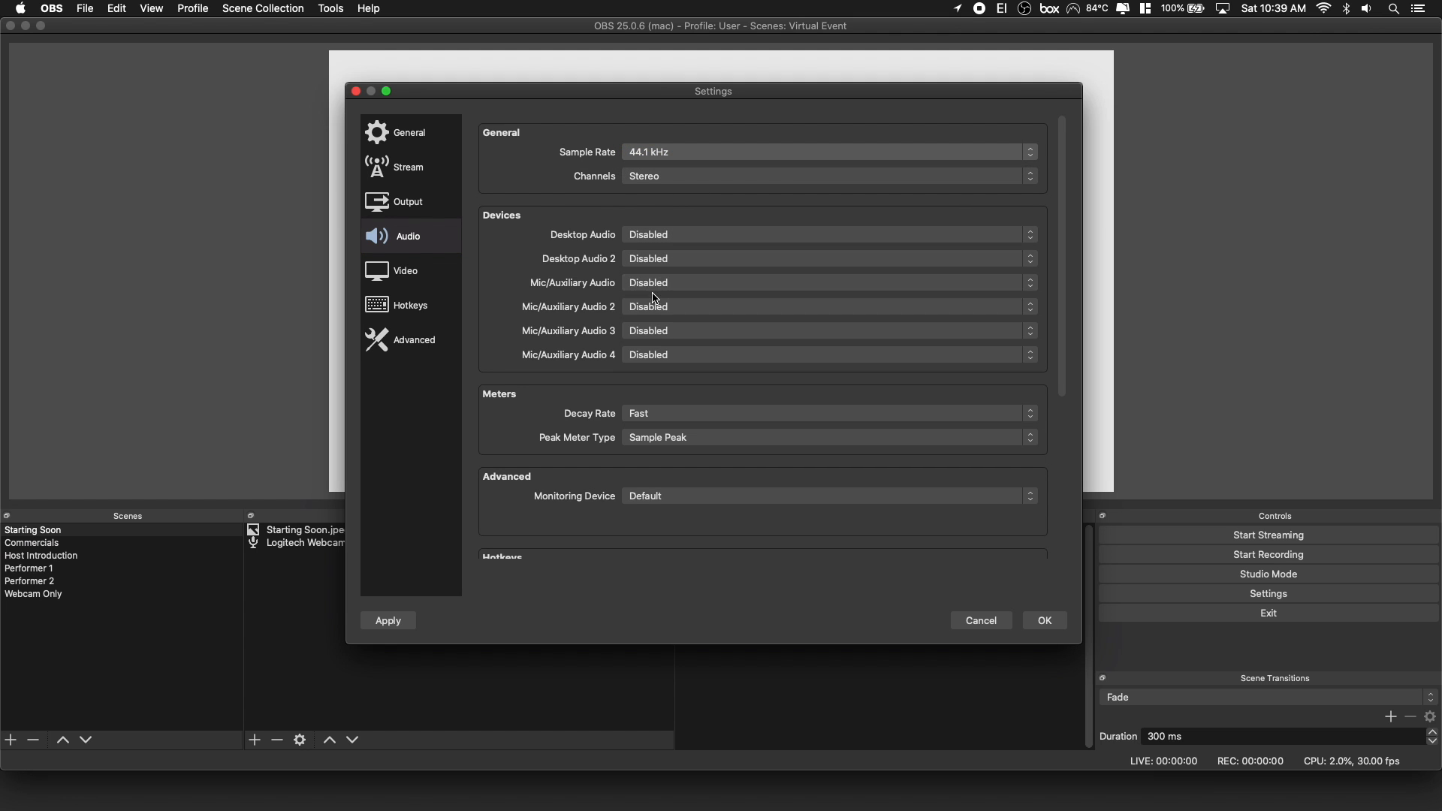
left_click_drag(648, 90, 981, 48)
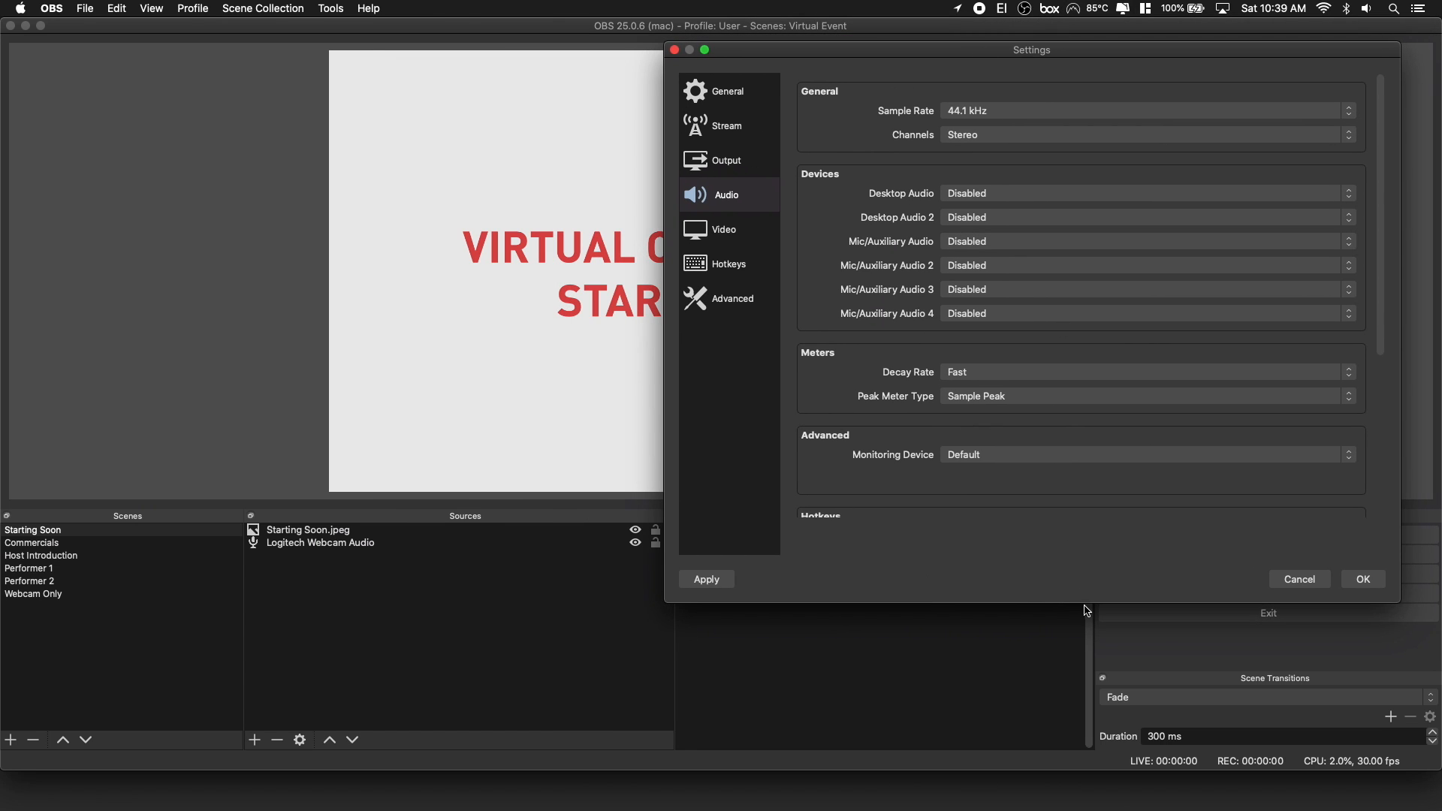
Shrink the Settings window to uncover the audio mixer, set Mic/Auxiliary Audio to Scarlett 18i8 USB and apply the change.
left_click_drag(1088, 603, 1102, 462)
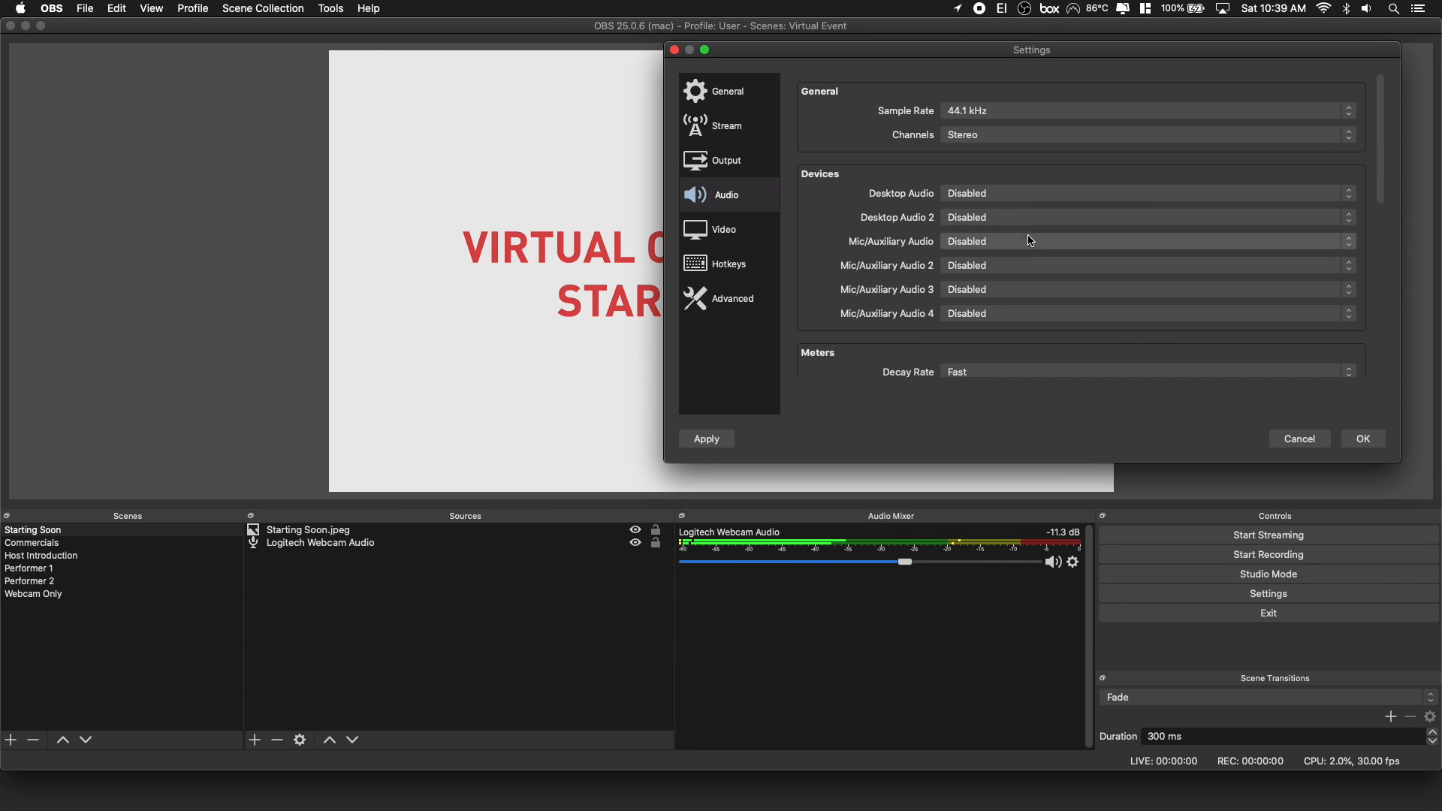
left_click(1005, 194)
left_click(1005, 194)
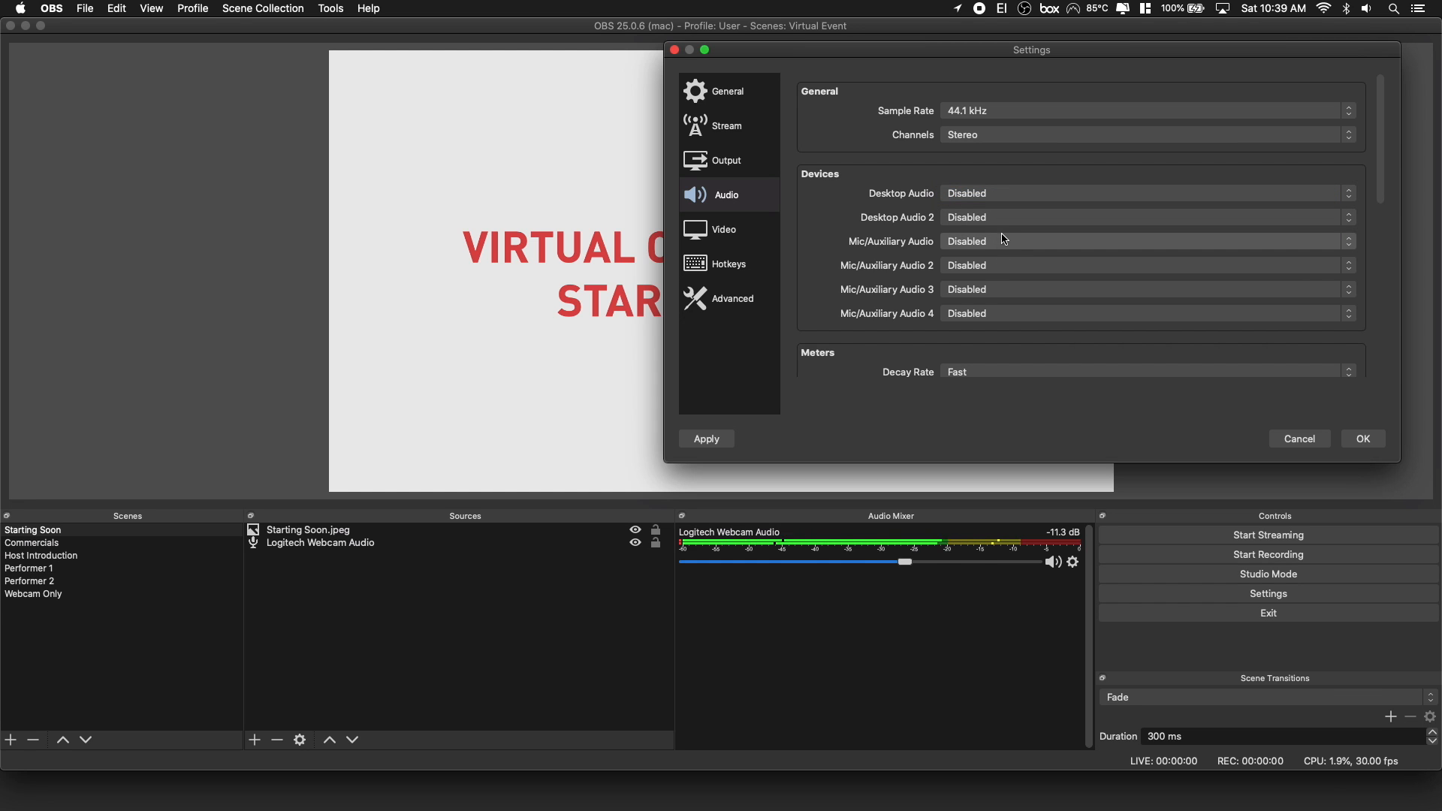
left_click(1004, 241)
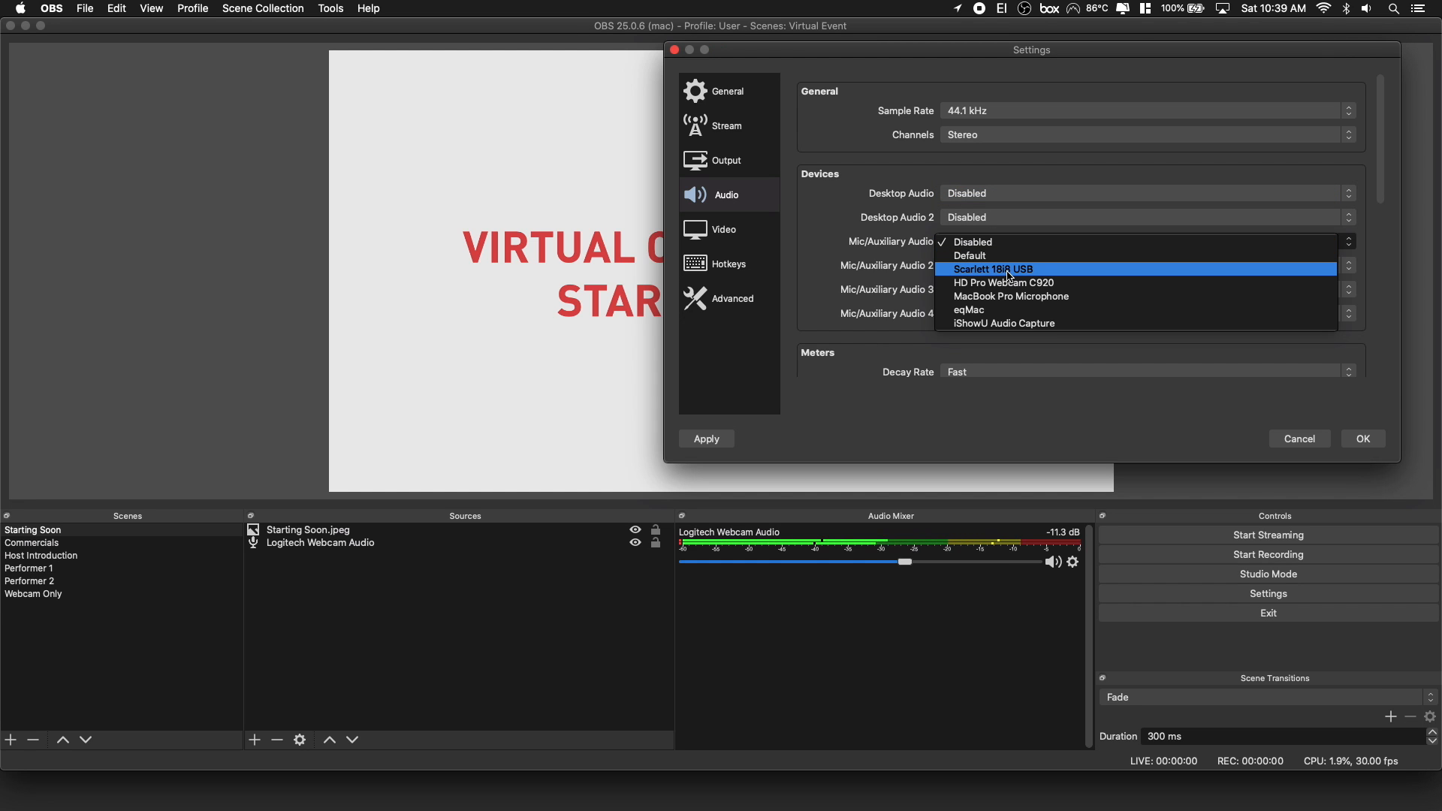
left_click(1010, 273)
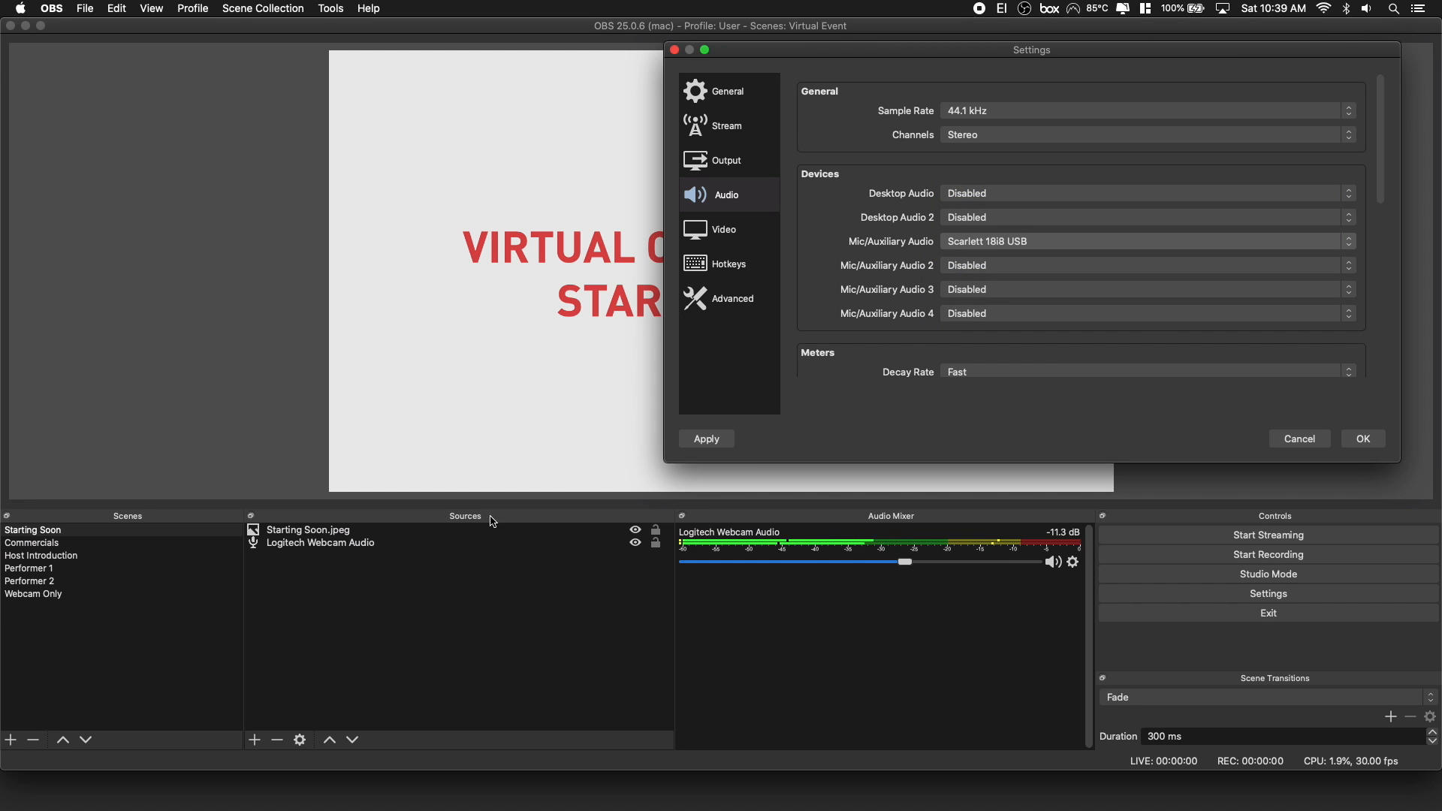
left_click(700, 445)
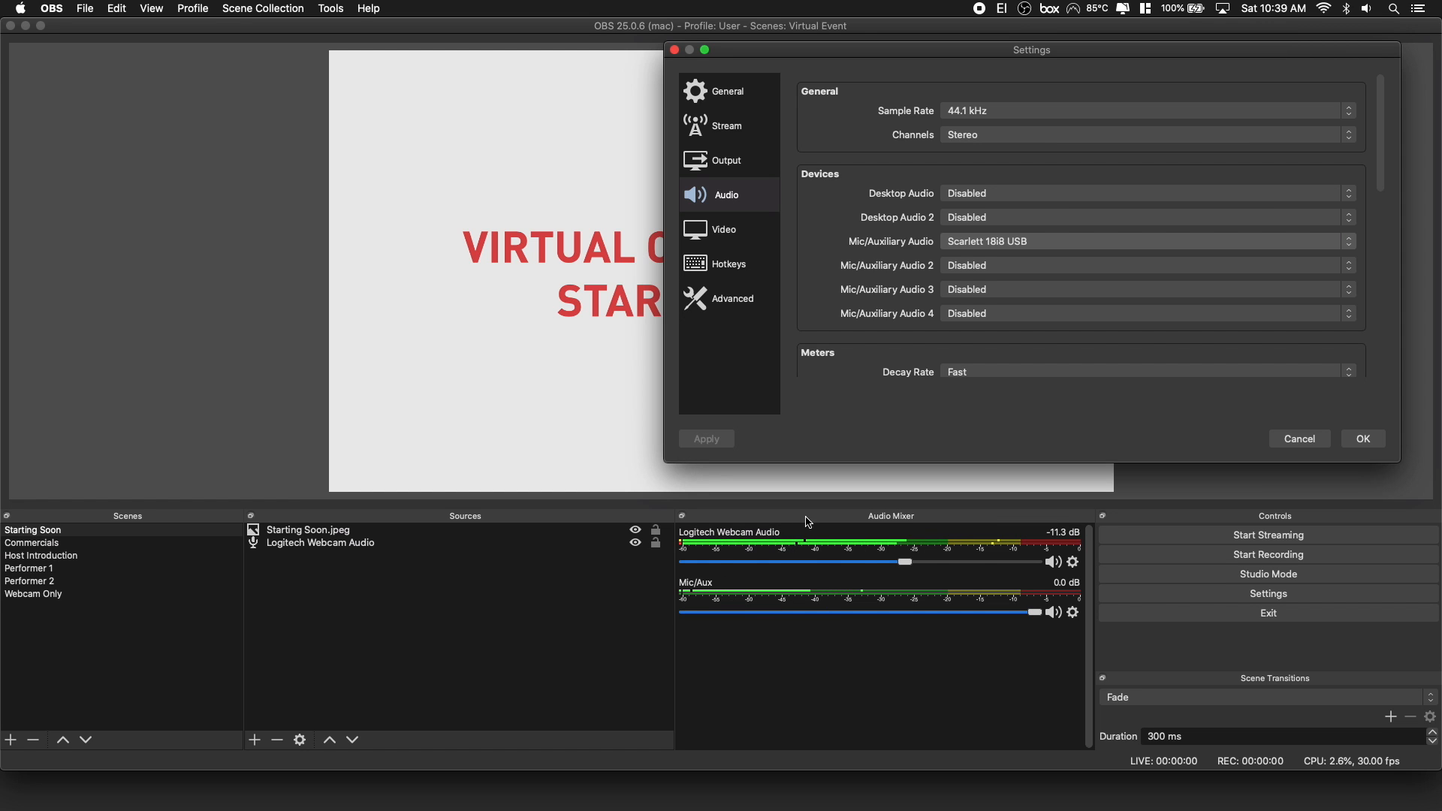
Set Mic/Auxiliary Audio back to Disabled and apply the change.
left_click(1026, 244)
left_click(1019, 217)
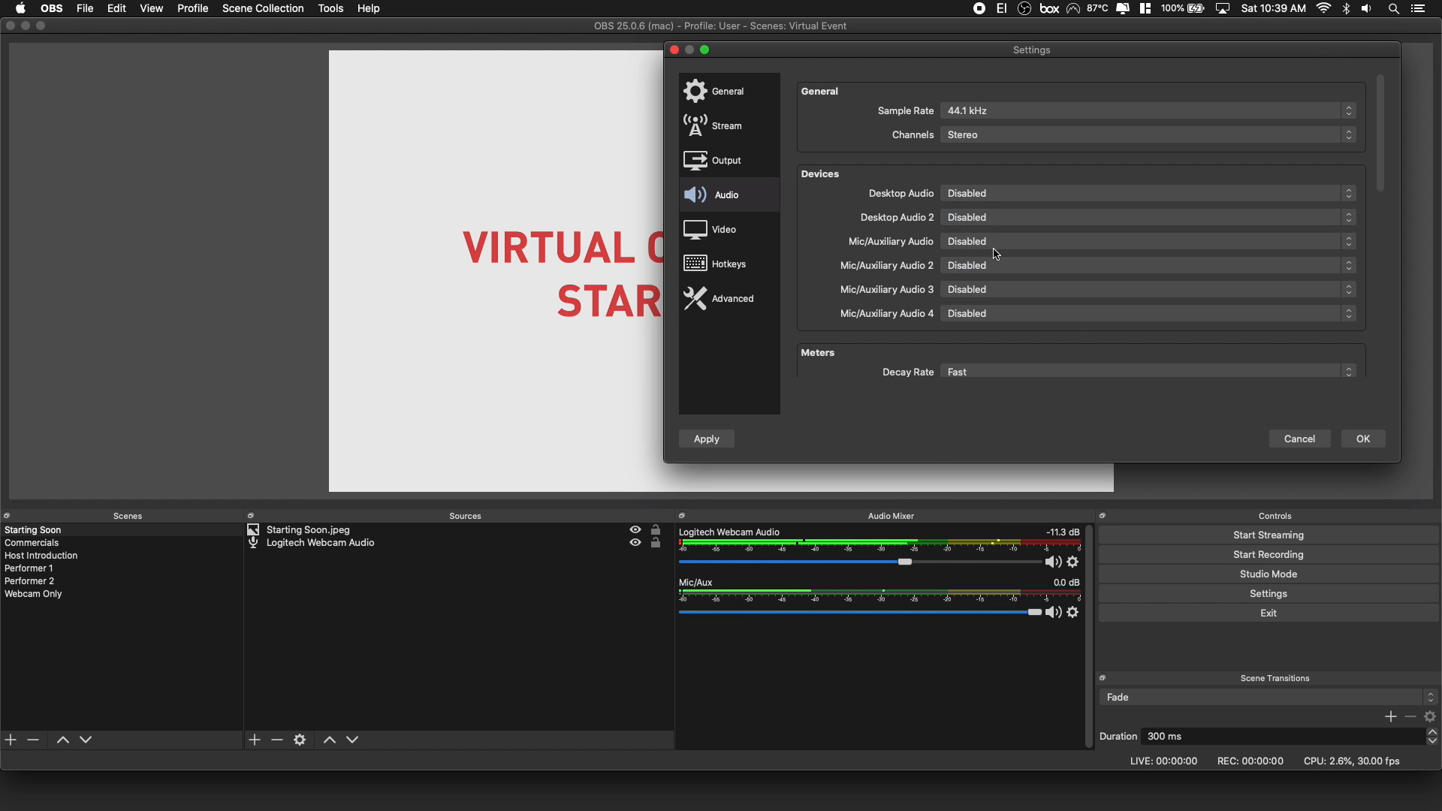
left_click(720, 447)
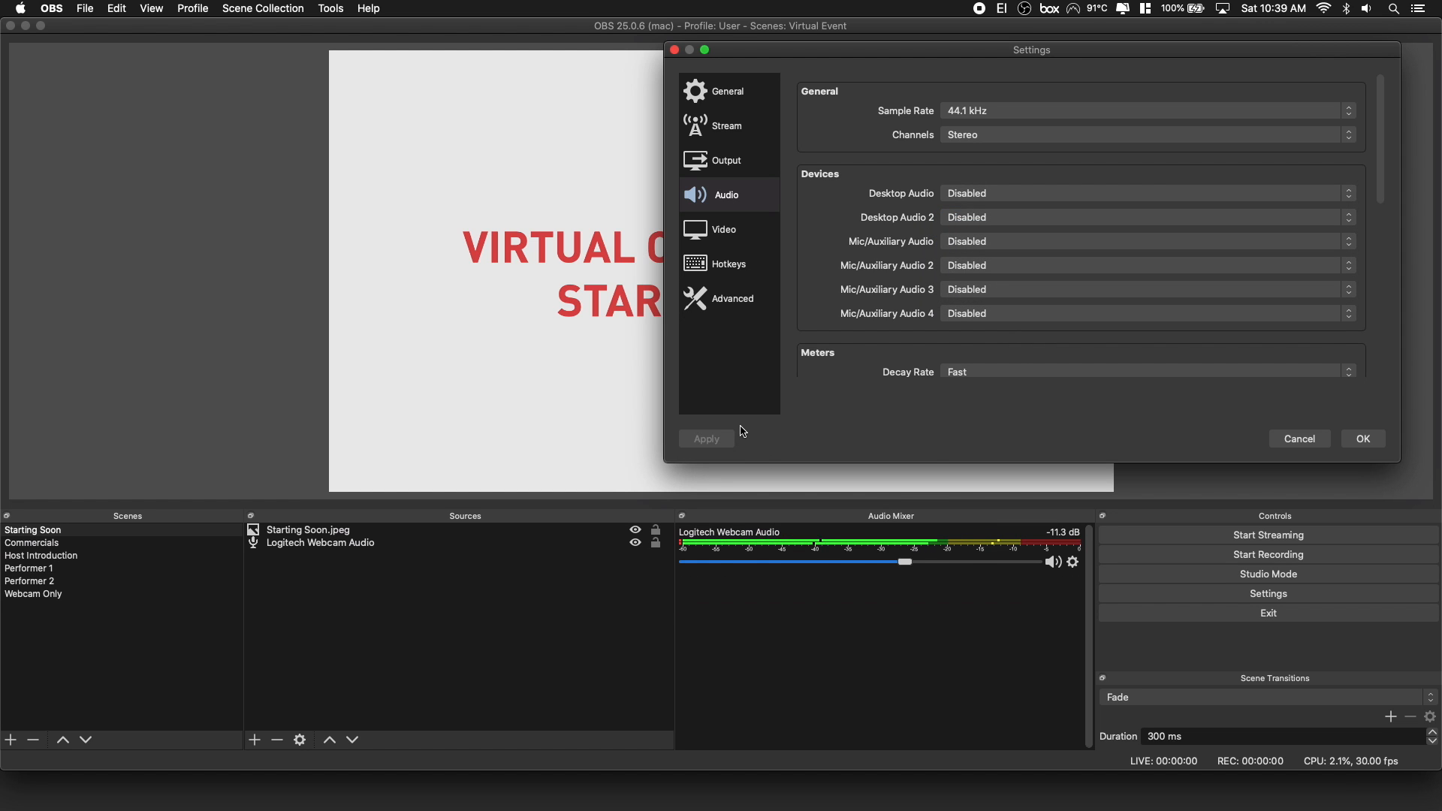
Review the resolution, downscale filter and frame rate in the video settings, repositioning and enlarging the Settings window.
left_click(760, 235)
left_click_drag(916, 51, 676, 110)
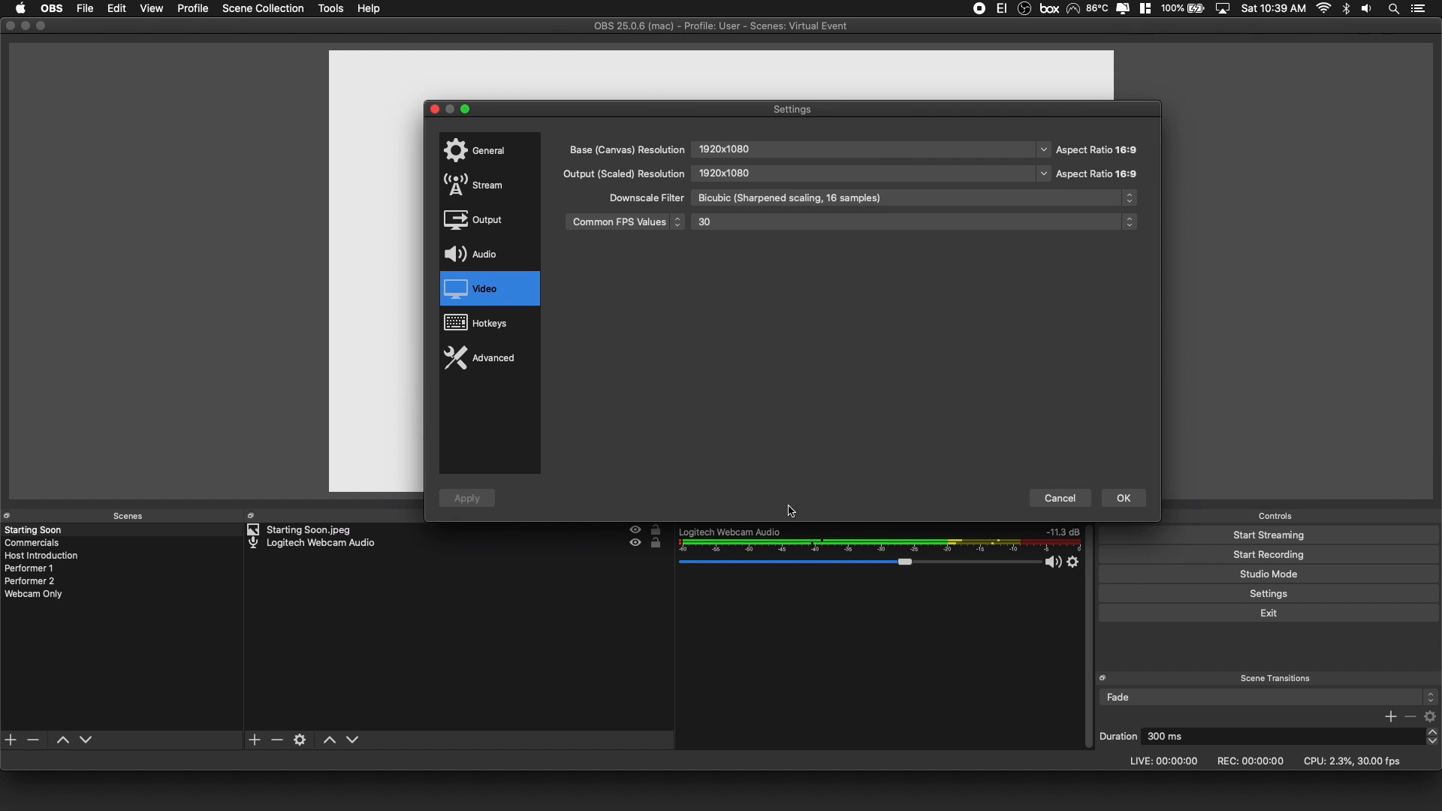
left_click_drag(791, 521, 777, 666)
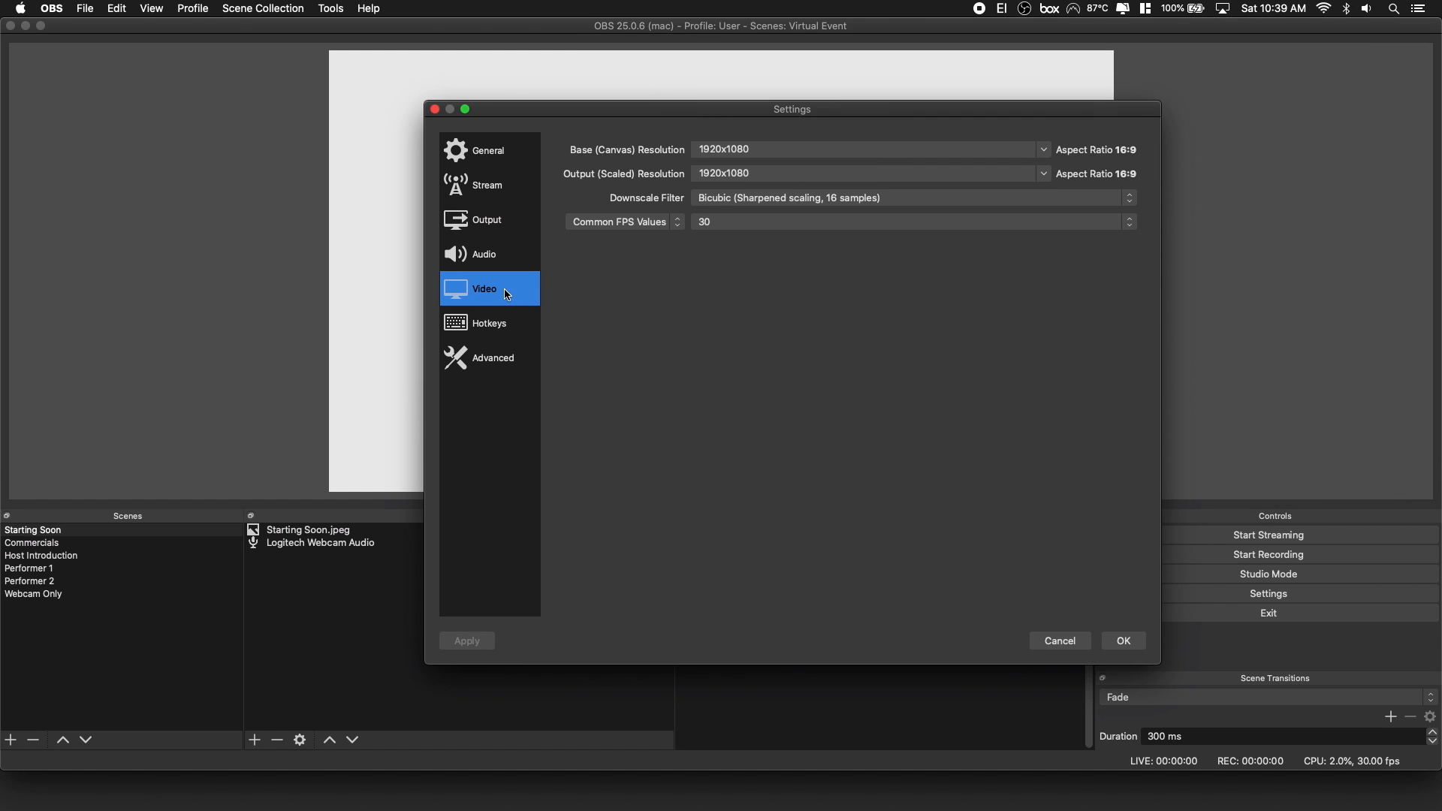
left_click_drag(845, 105, 809, 102)
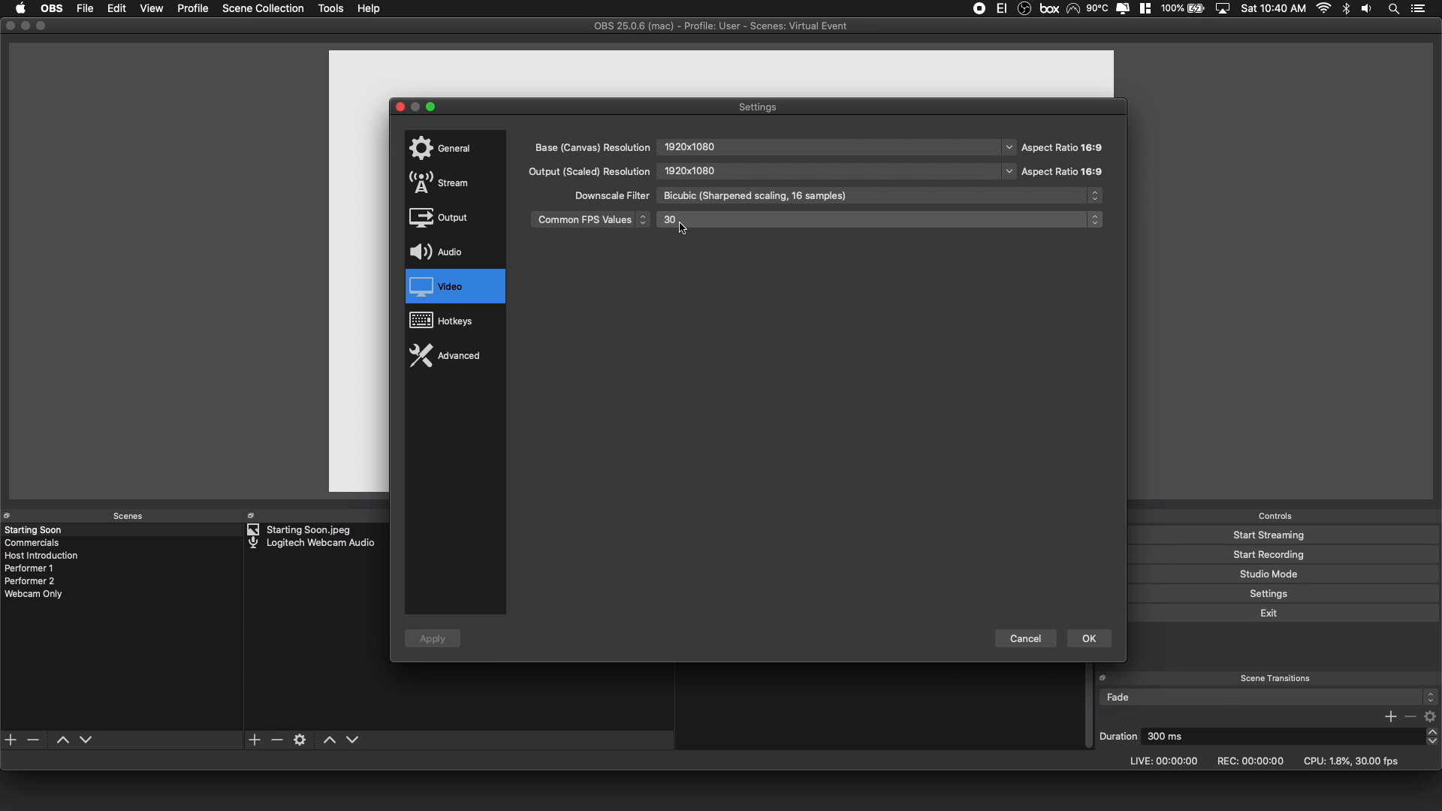
In the advanced network settings, turn dynamic bitrate change for congestion off and back on.
left_click(486, 360)
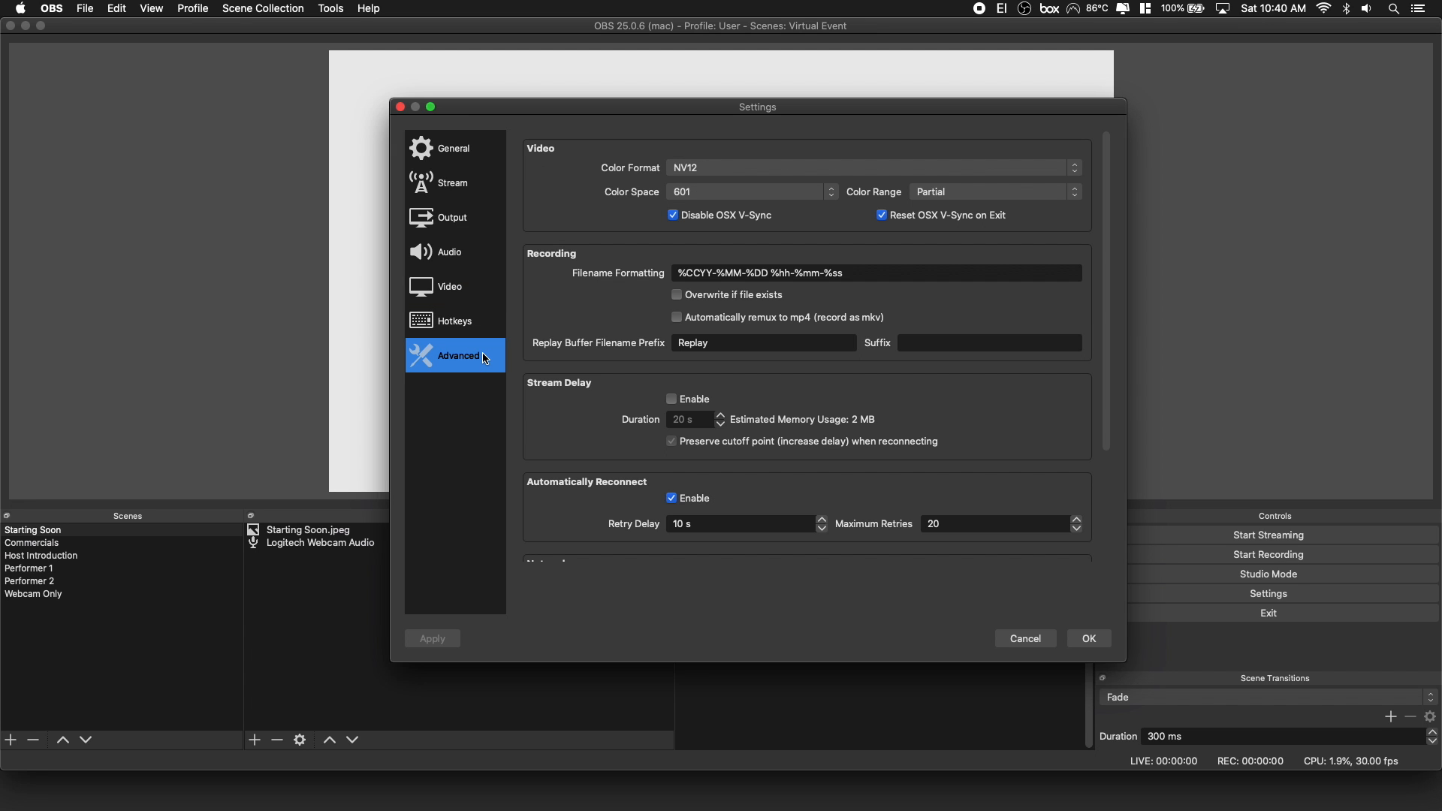
scroll(577, 433, "down", 3)
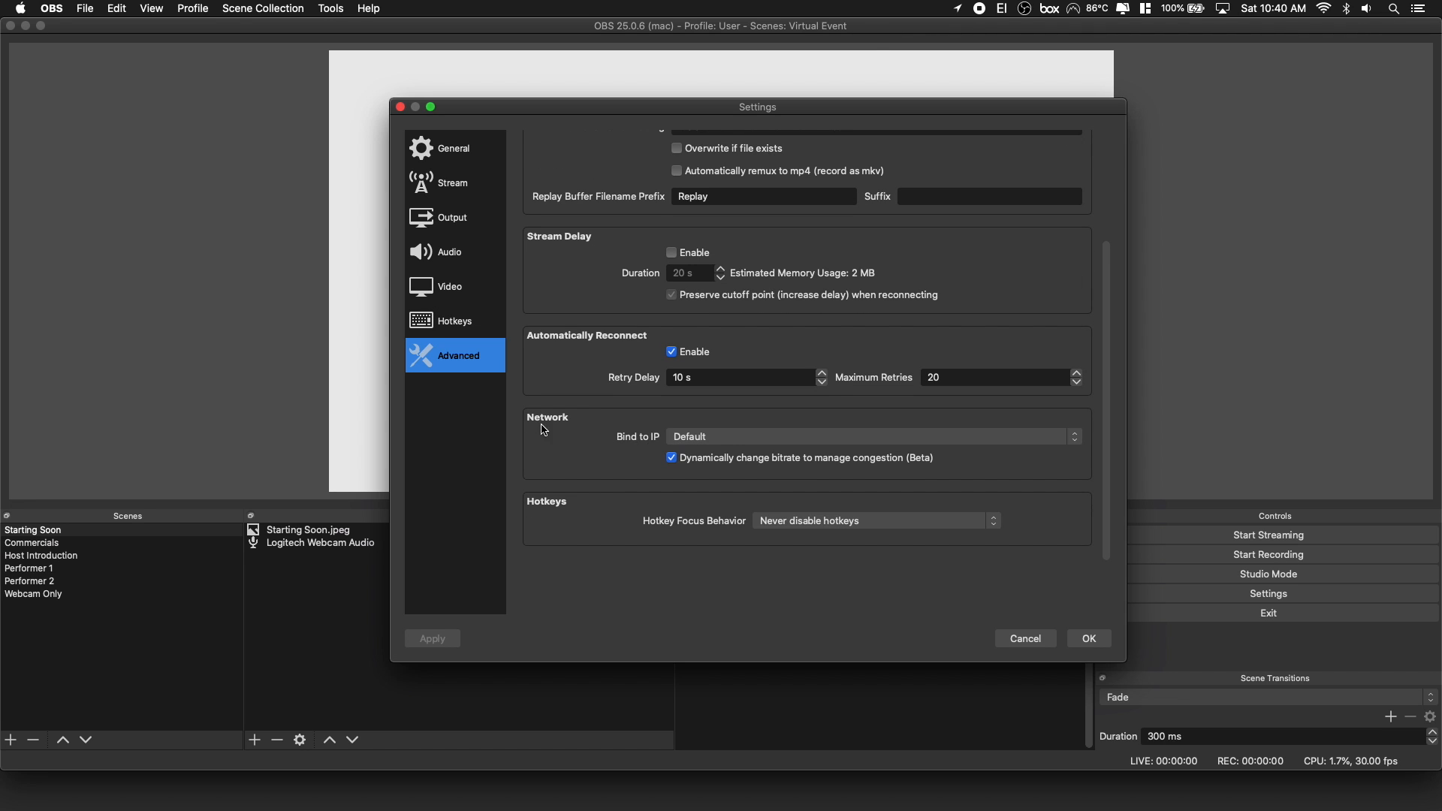
left_click(728, 466)
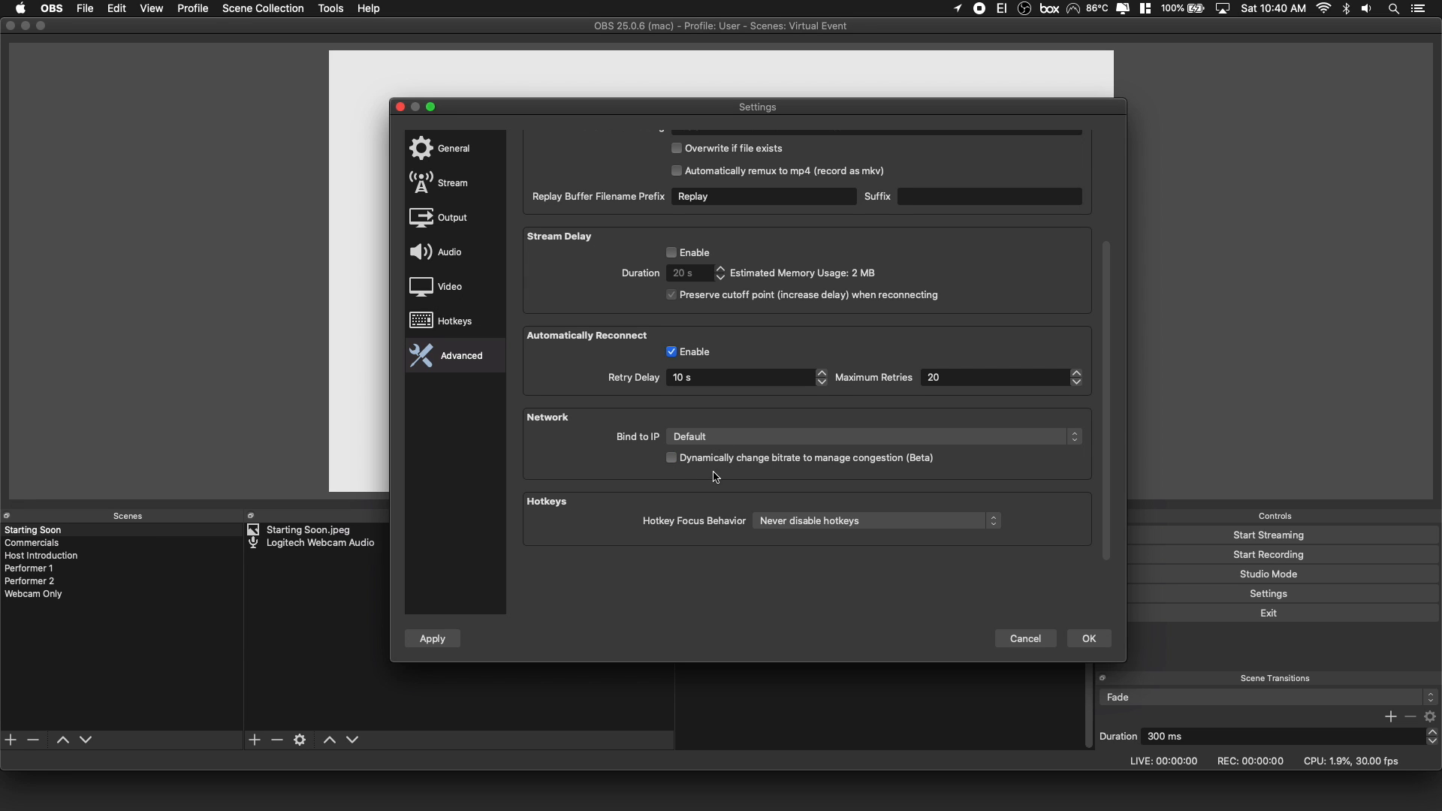
left_click(814, 466)
Recheck the streaming video bitrate in the output settings, return to the advanced settings, and apply and close the settings.
left_click(450, 222)
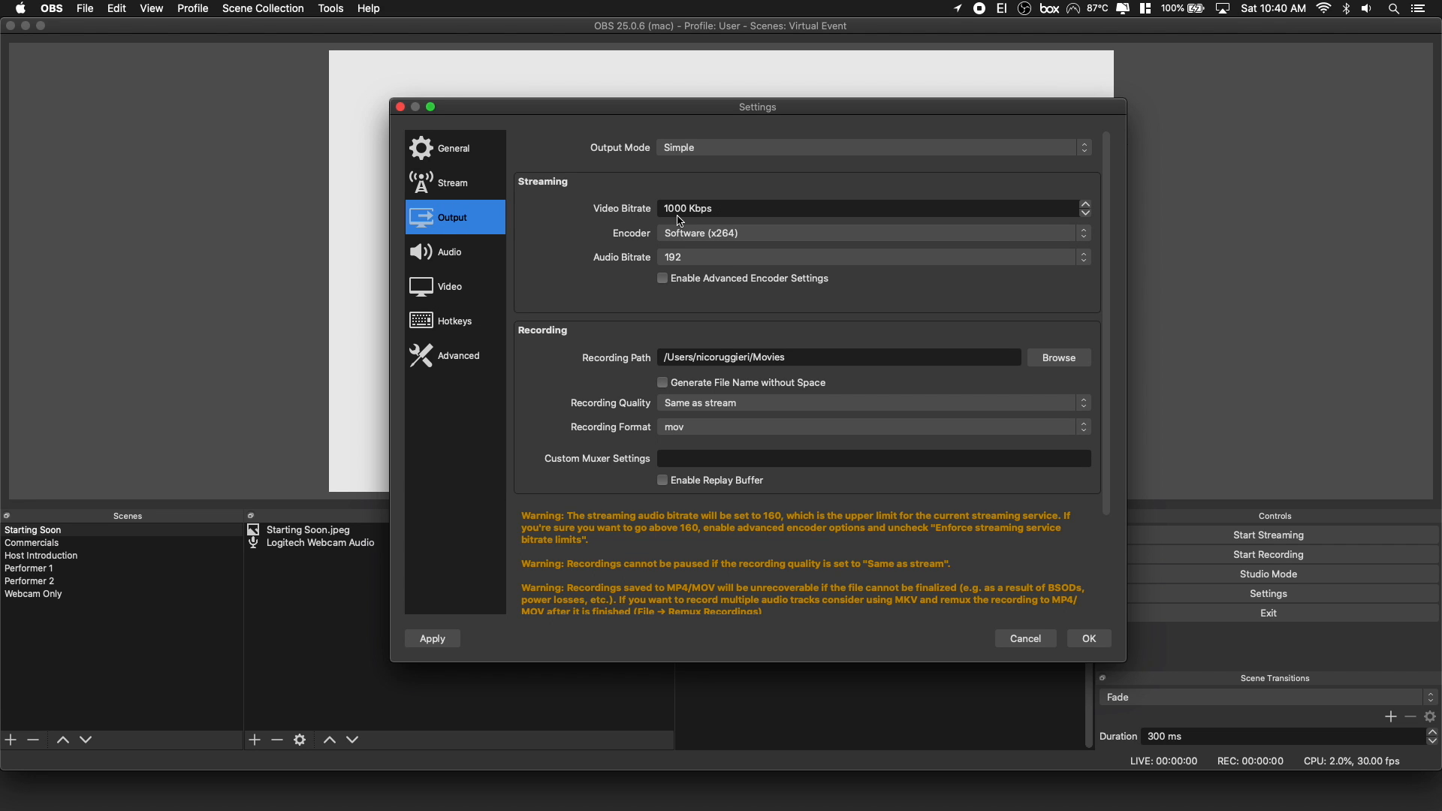
left_click(475, 362)
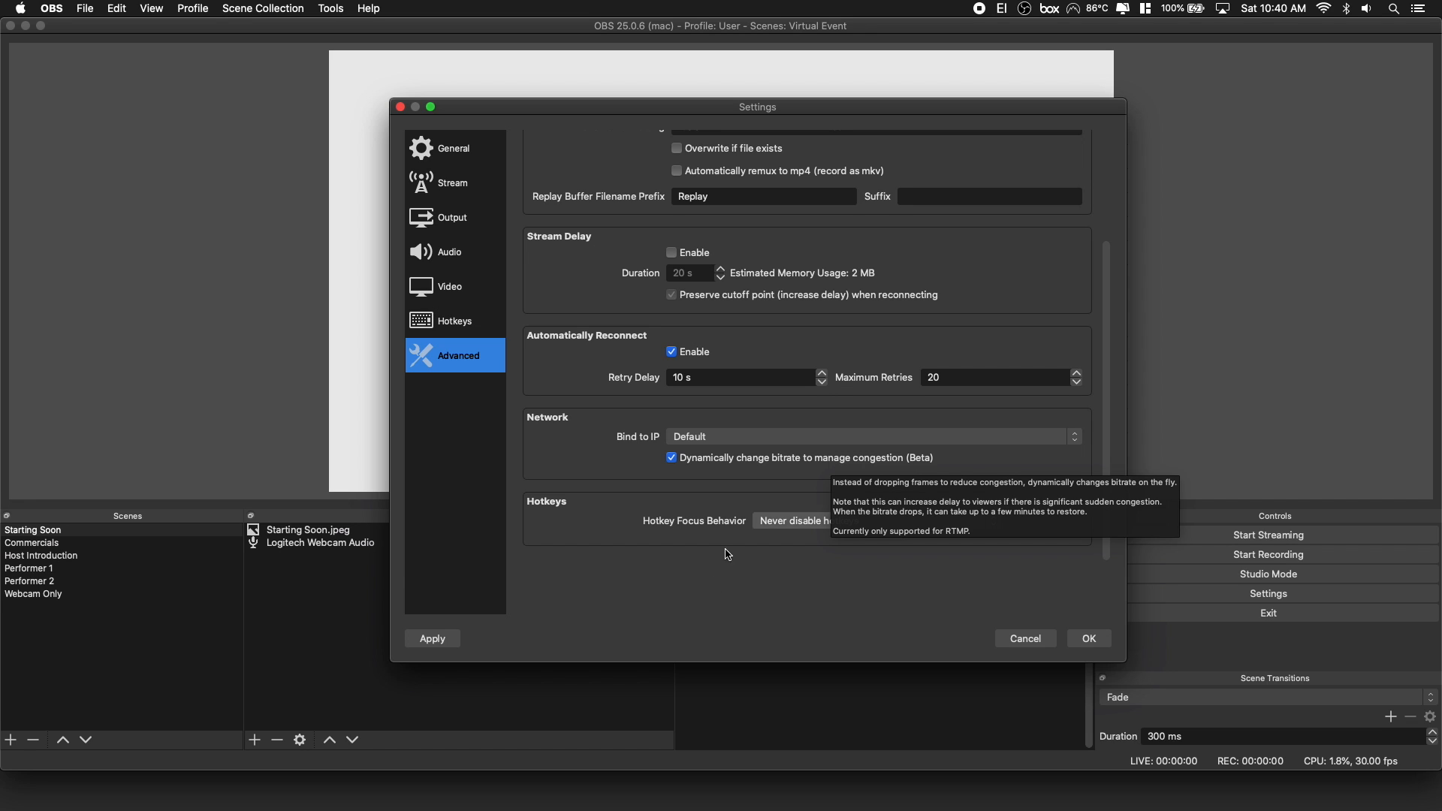
left_click(443, 641)
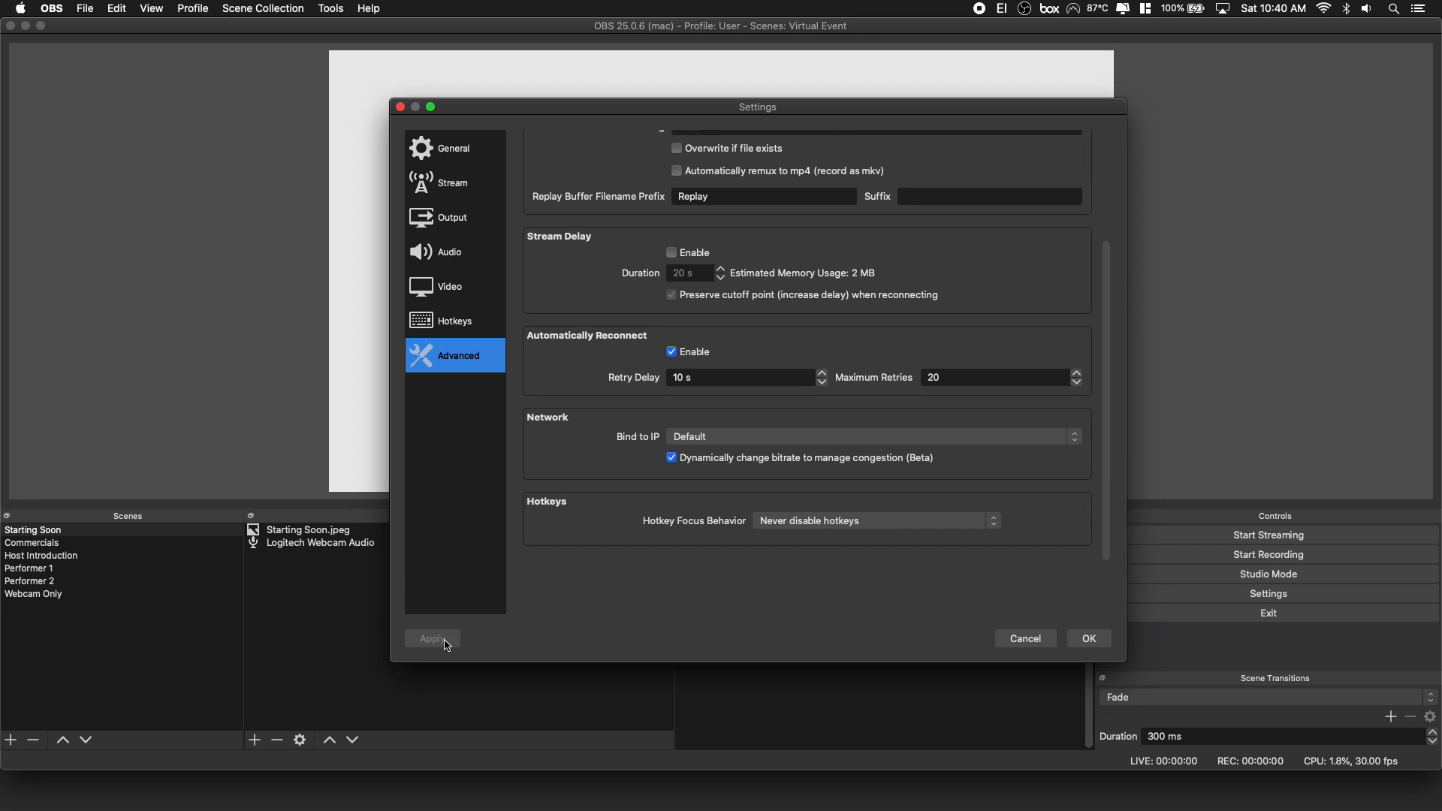
left_click(1094, 638)
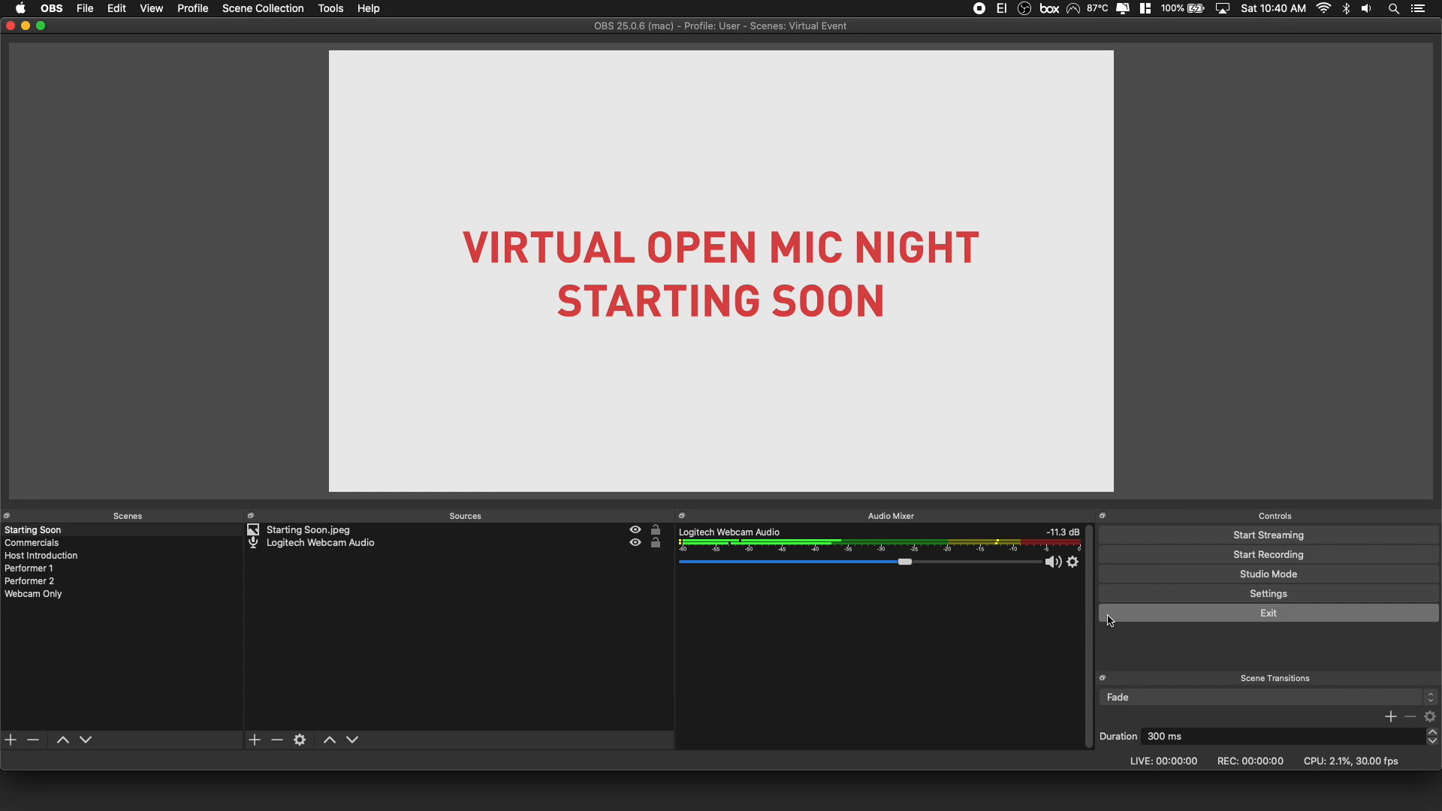